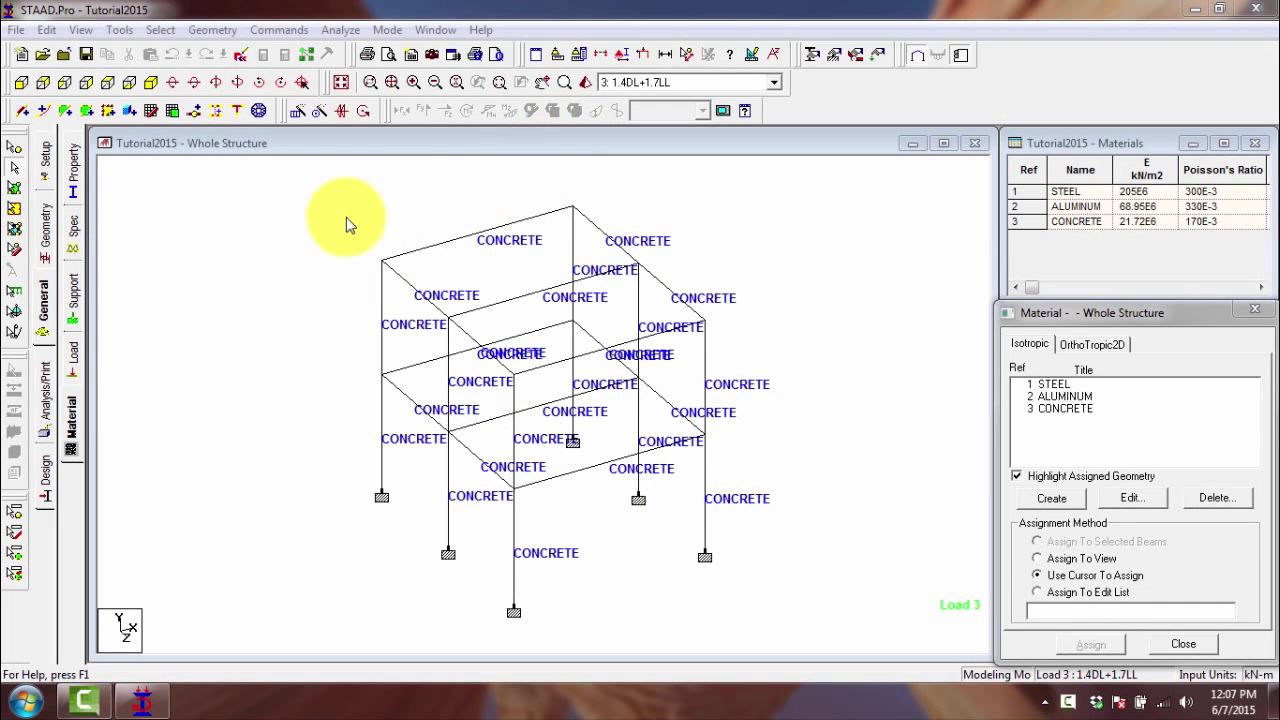
- Add a PERFORM ANALYSIS command with No Print after LOAD COMB 3 in the analysis commands
click(47, 383)
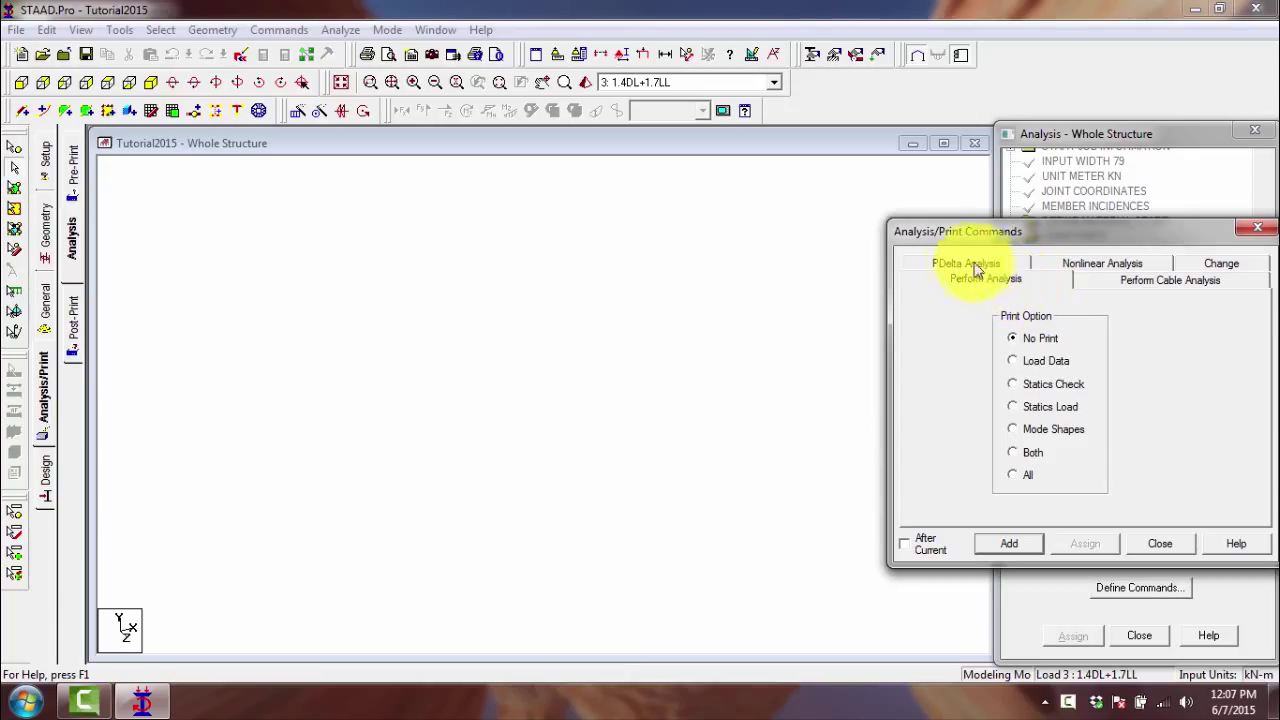
click(1009, 545)
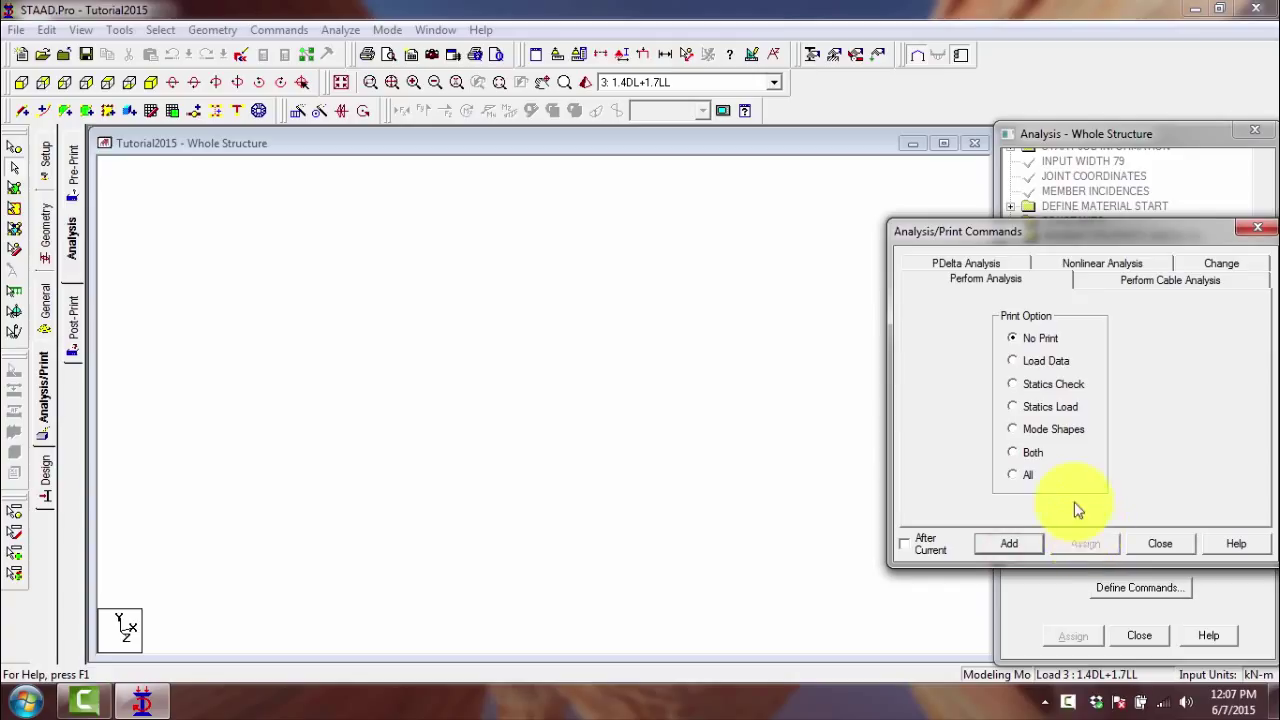
click(1076, 543)
click(1158, 543)
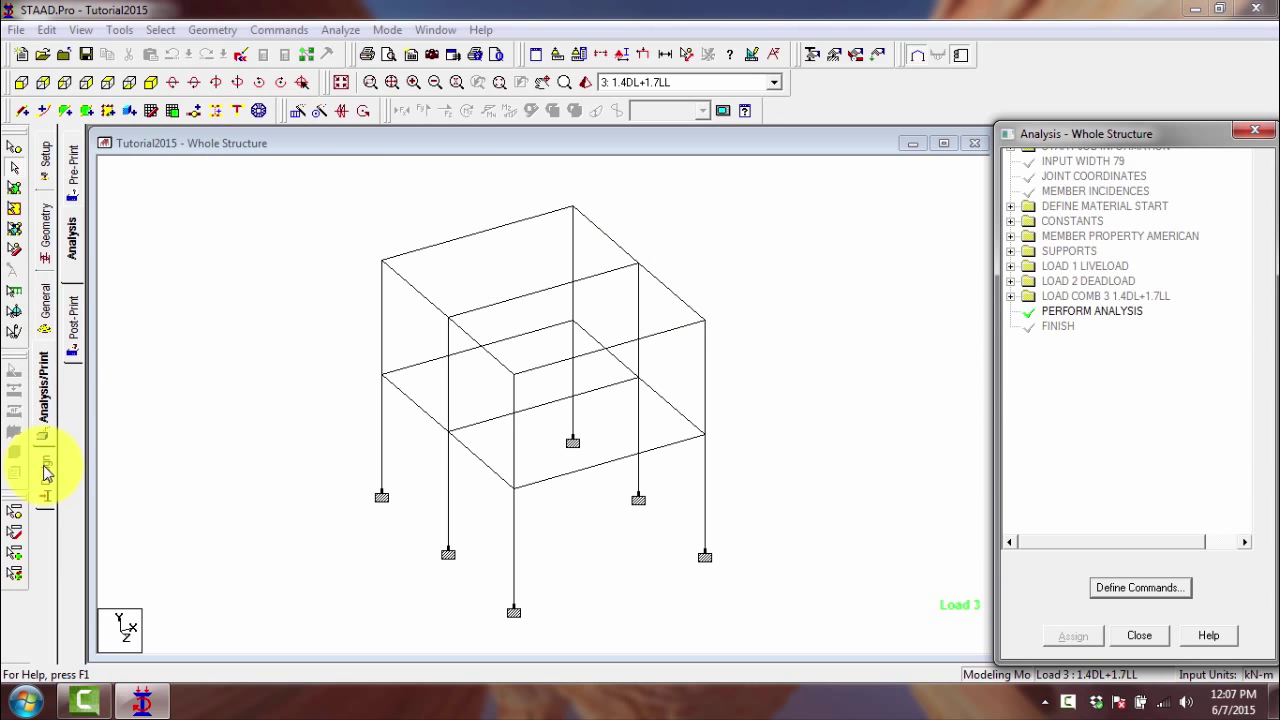
- Go to the Design page's Concrete settings and expand the Current Code list of design codes
click(46, 473)
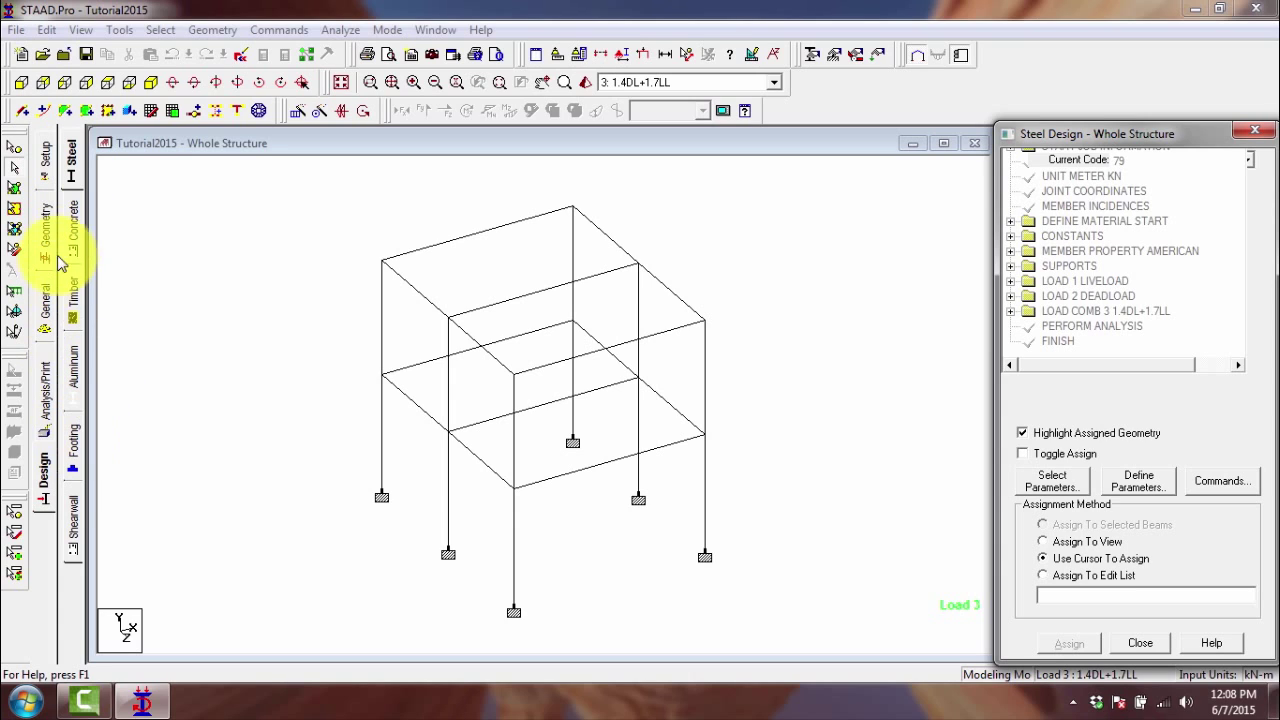
click(74, 230)
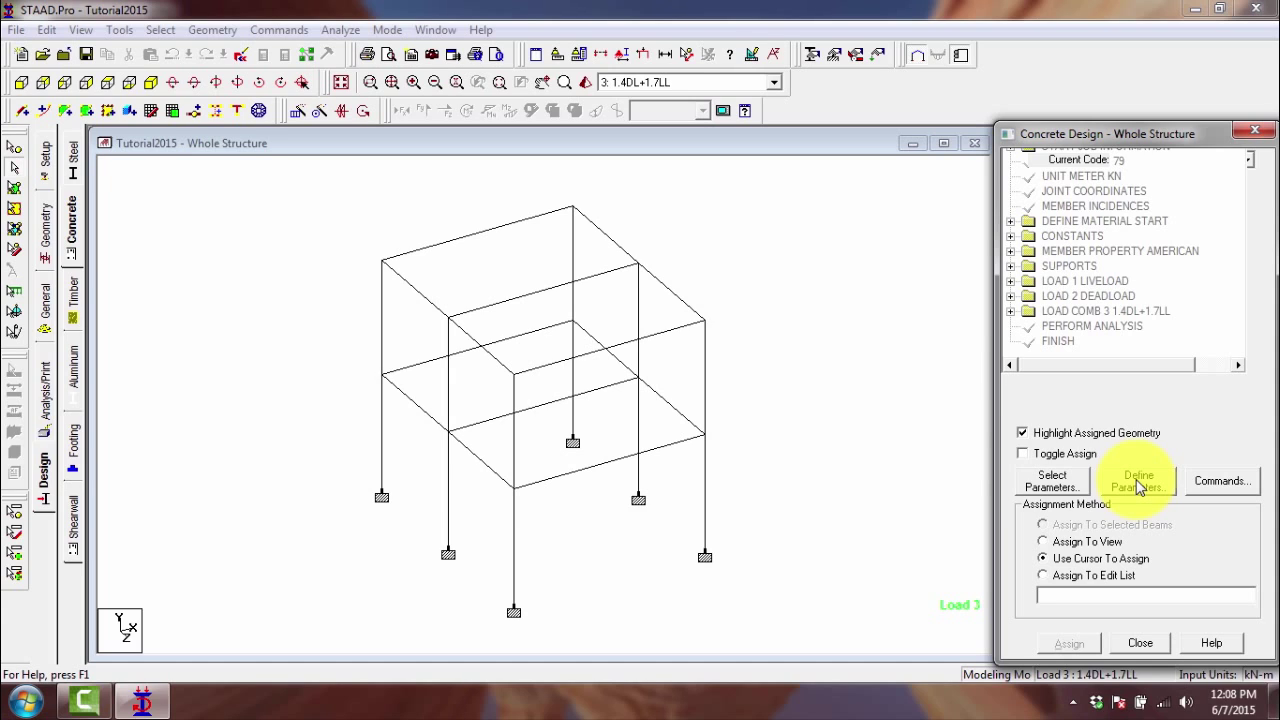
click(1249, 163)
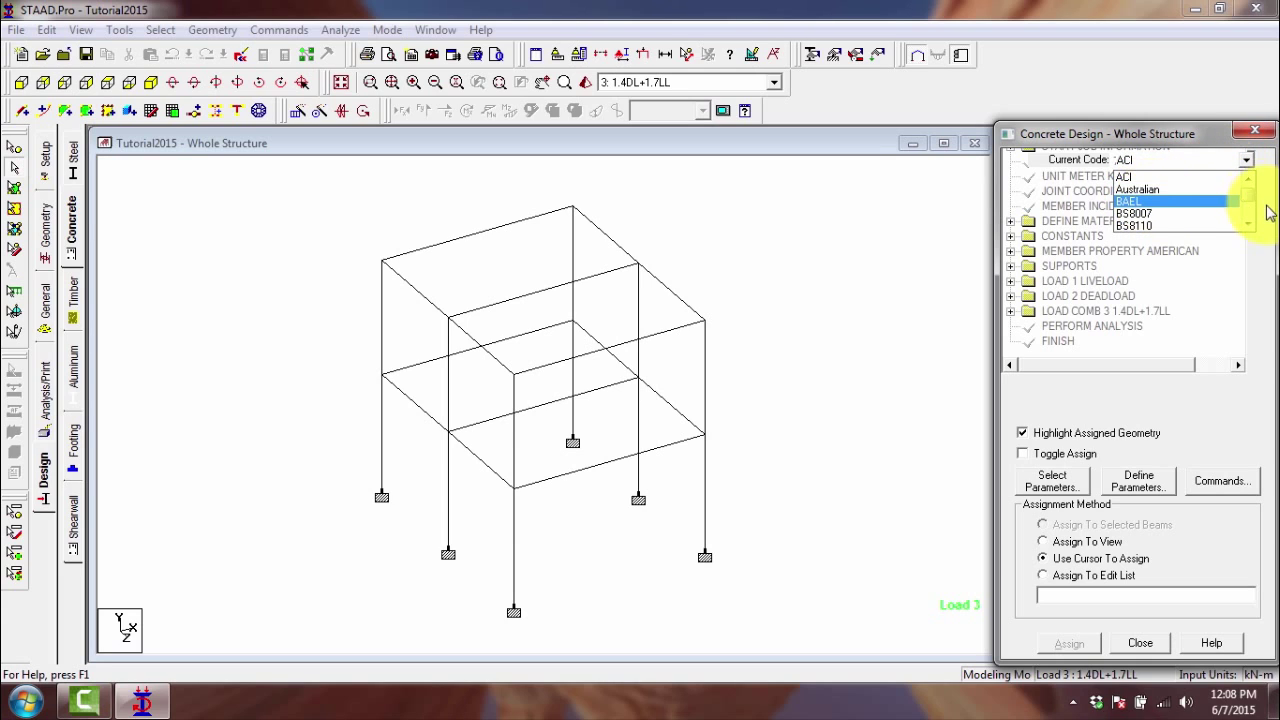
mouse_move(1246, 191)
mouse_down()
mouse_move(1247, 229)
mouse_move(1247, 175)
mouse_move(1230, 181)
mouse_up()
- Keep ACI as the current code and window-select all members of the frame
click(1194, 176)
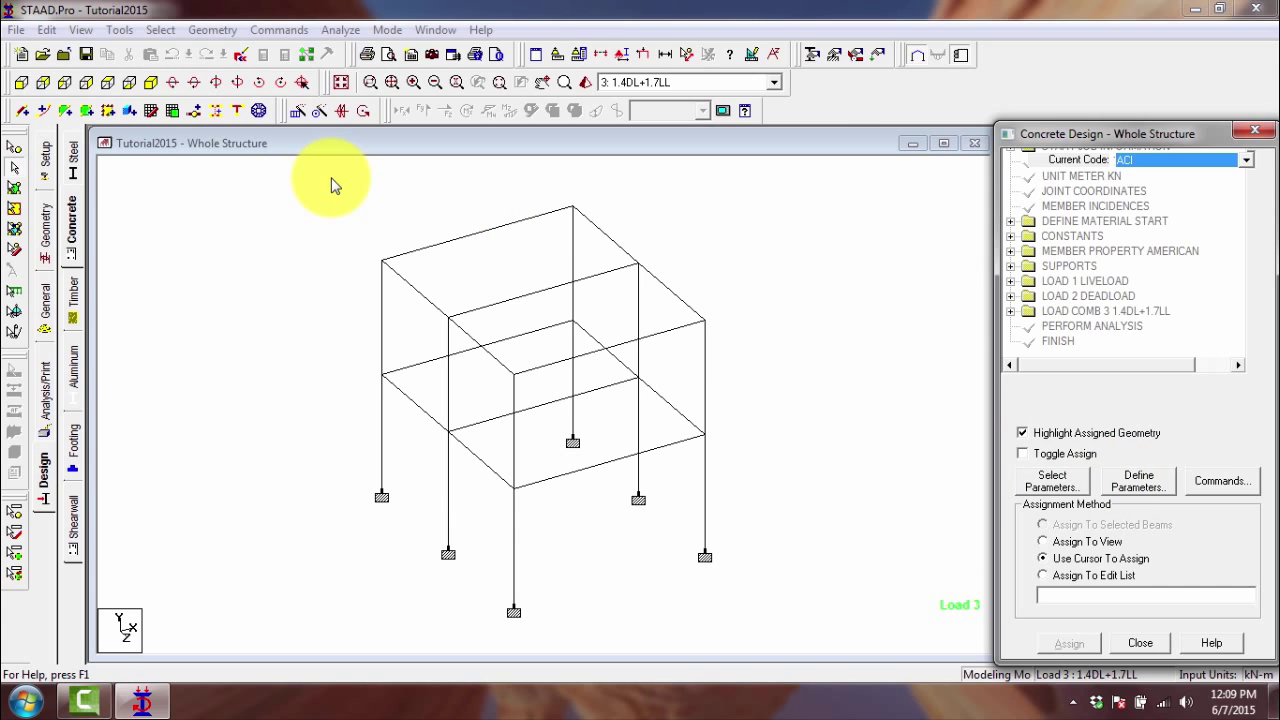
drag(331, 178, 741, 640)
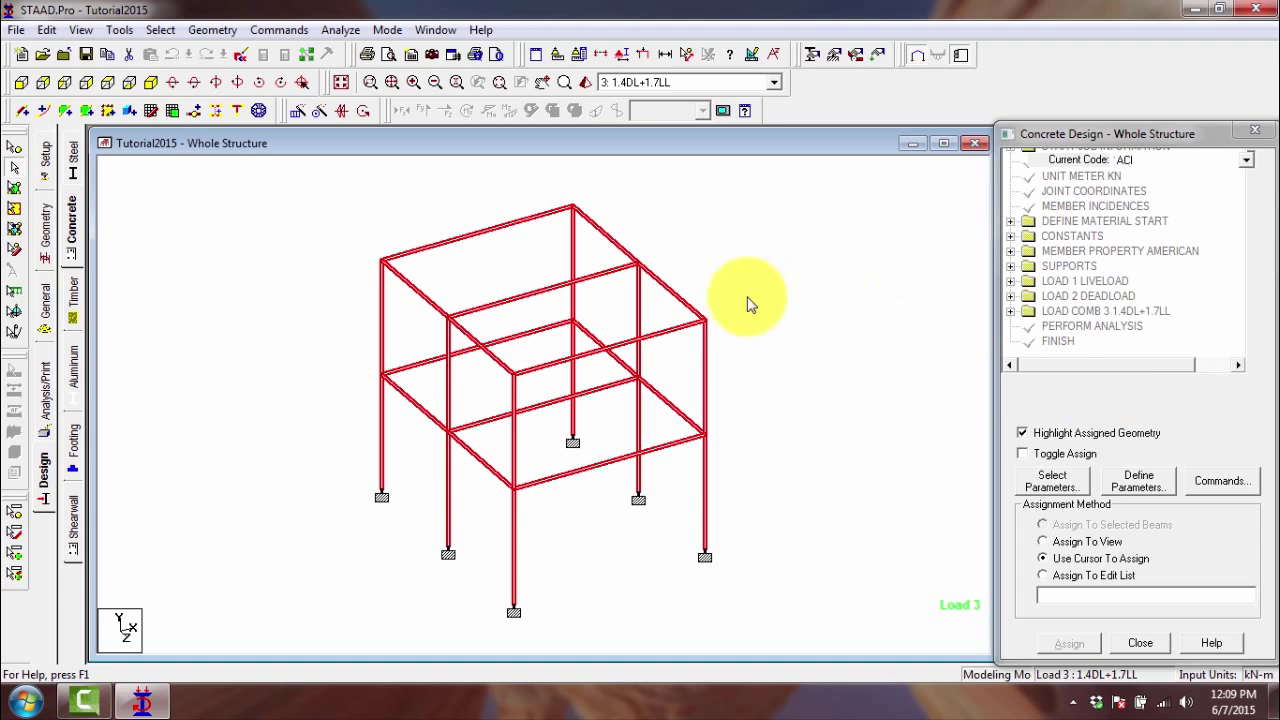
- Assign FYMAIN 413688 and FYSEC 275000 kN/m2 to the members in Design Parameters
click(1168, 485)
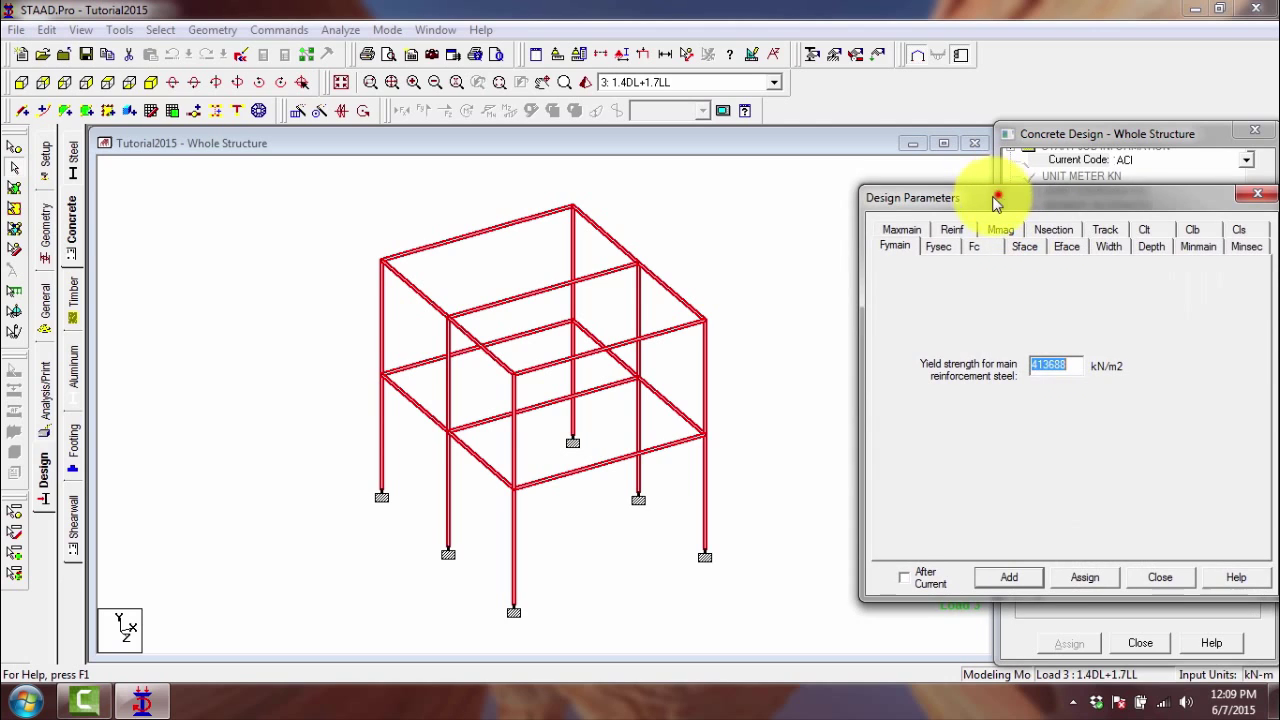
drag(995, 203, 920, 210)
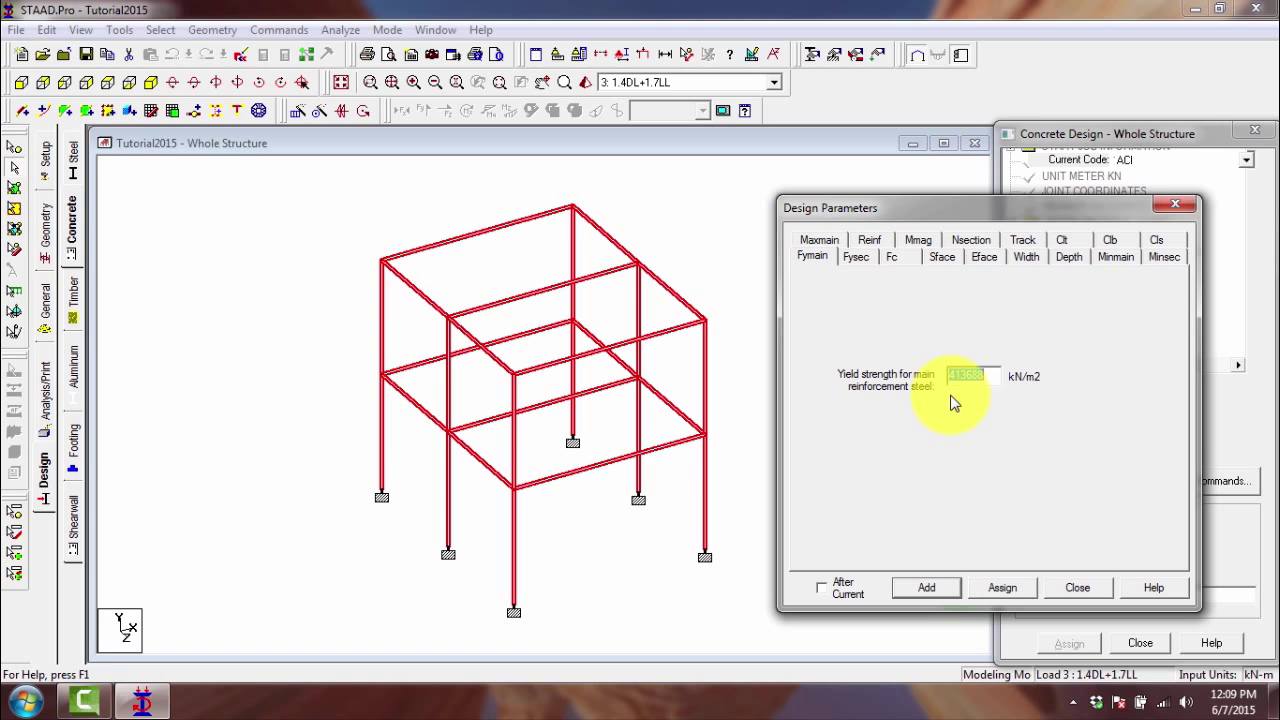
click(864, 256)
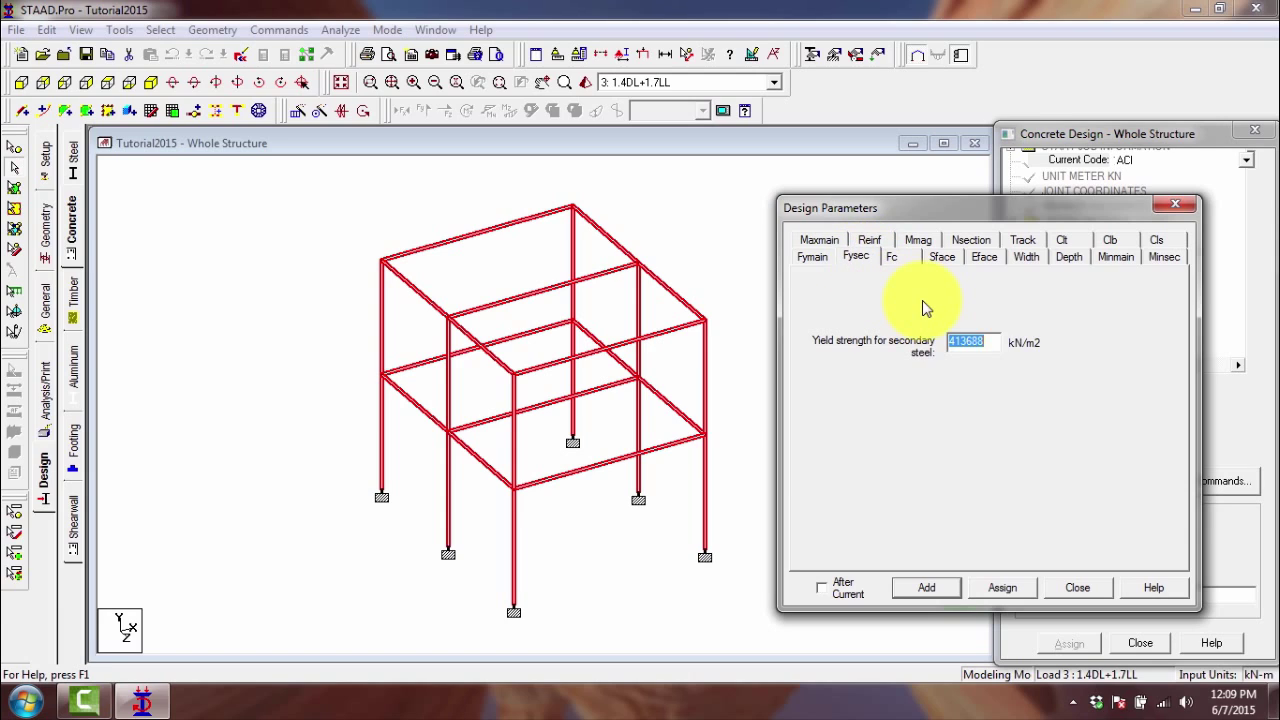
text(275000)
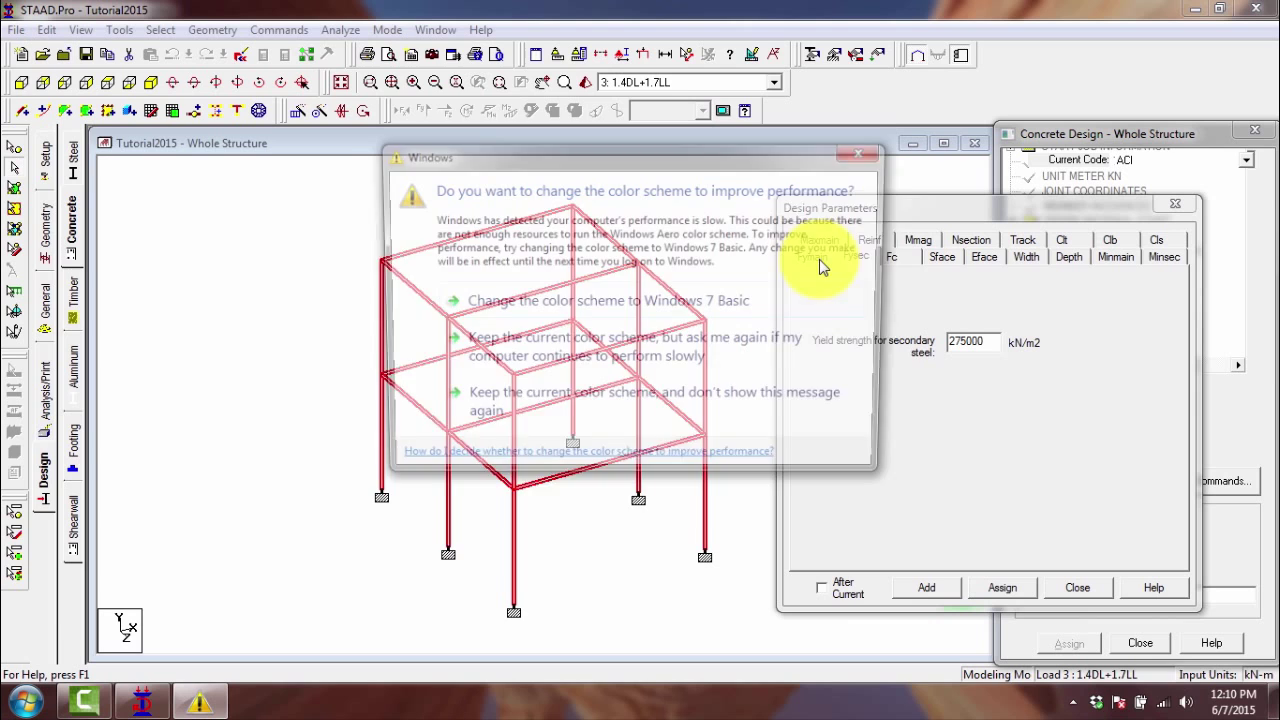
click(857, 148)
click(813, 255)
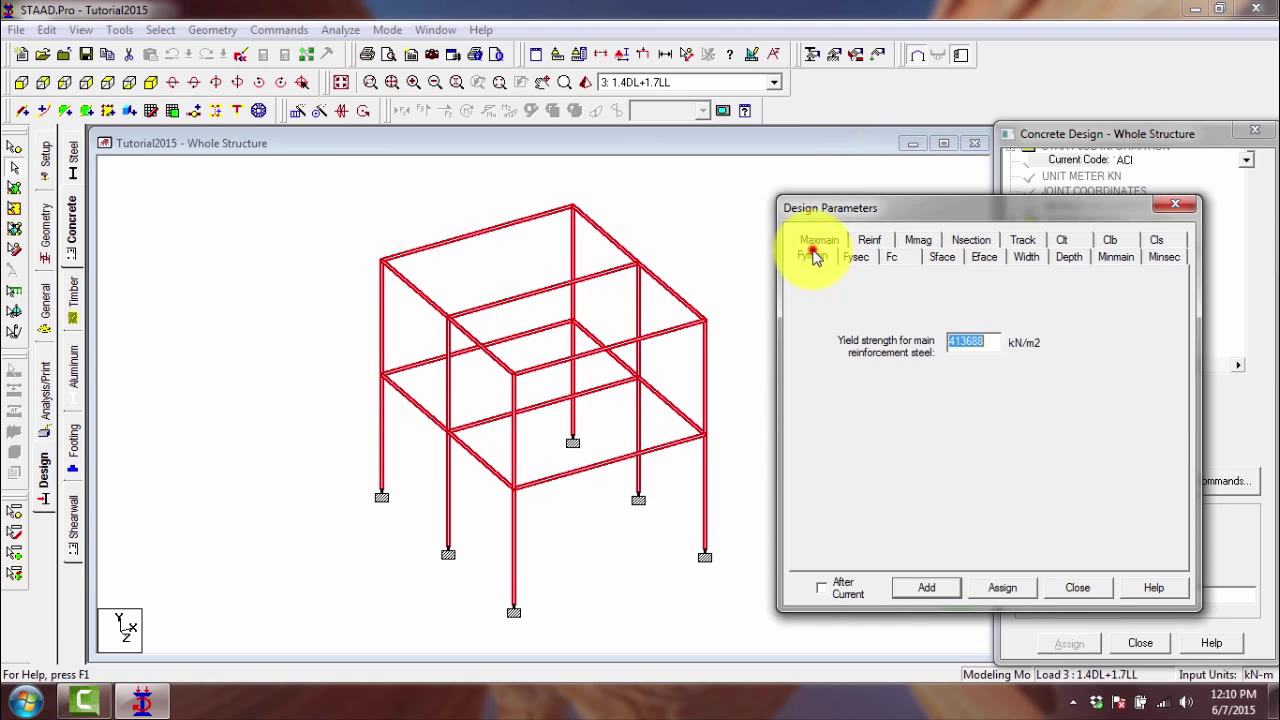
click(1009, 586)
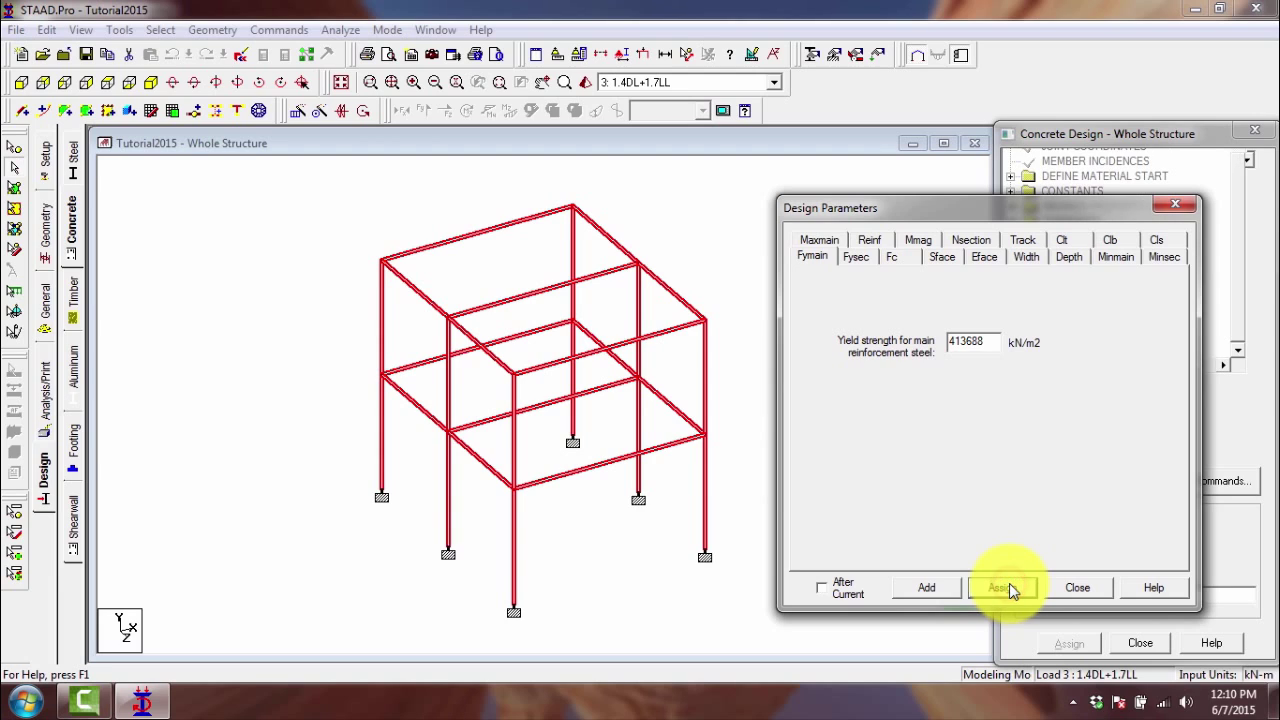
click(854, 257)
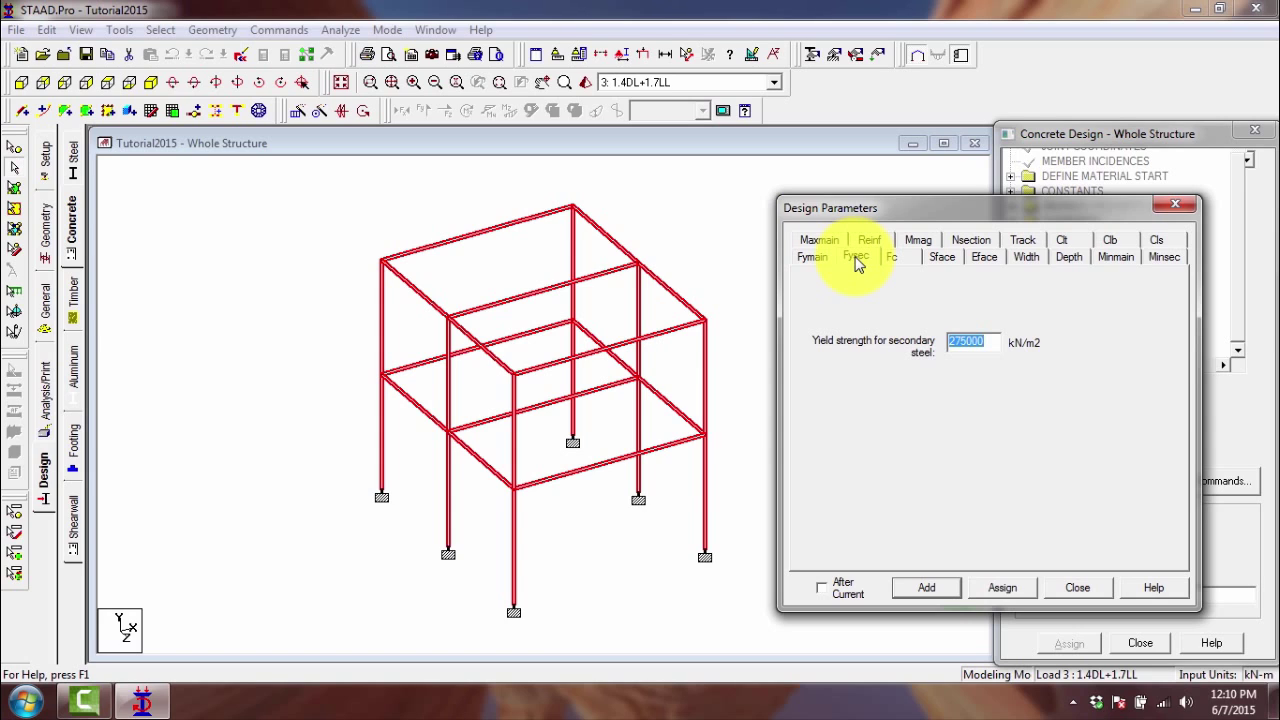
click(982, 587)
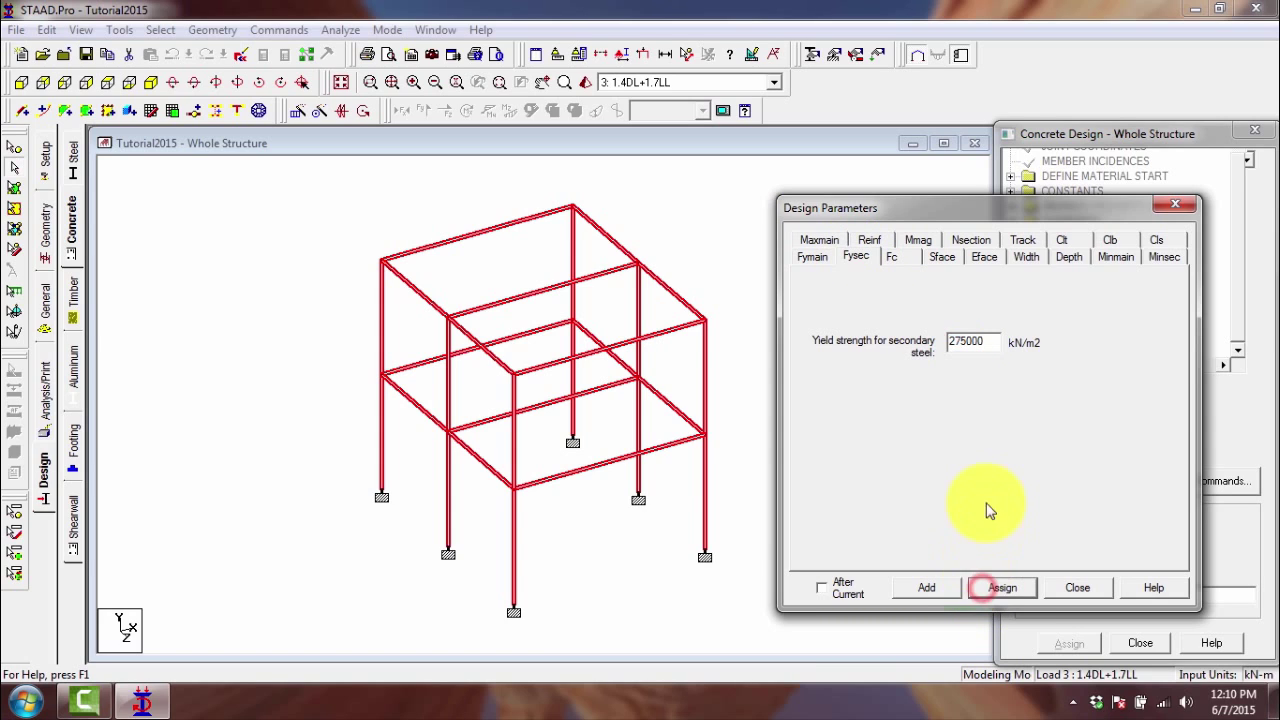
- Assign a concrete compressive strength of 20700 to the members
click(891, 257)
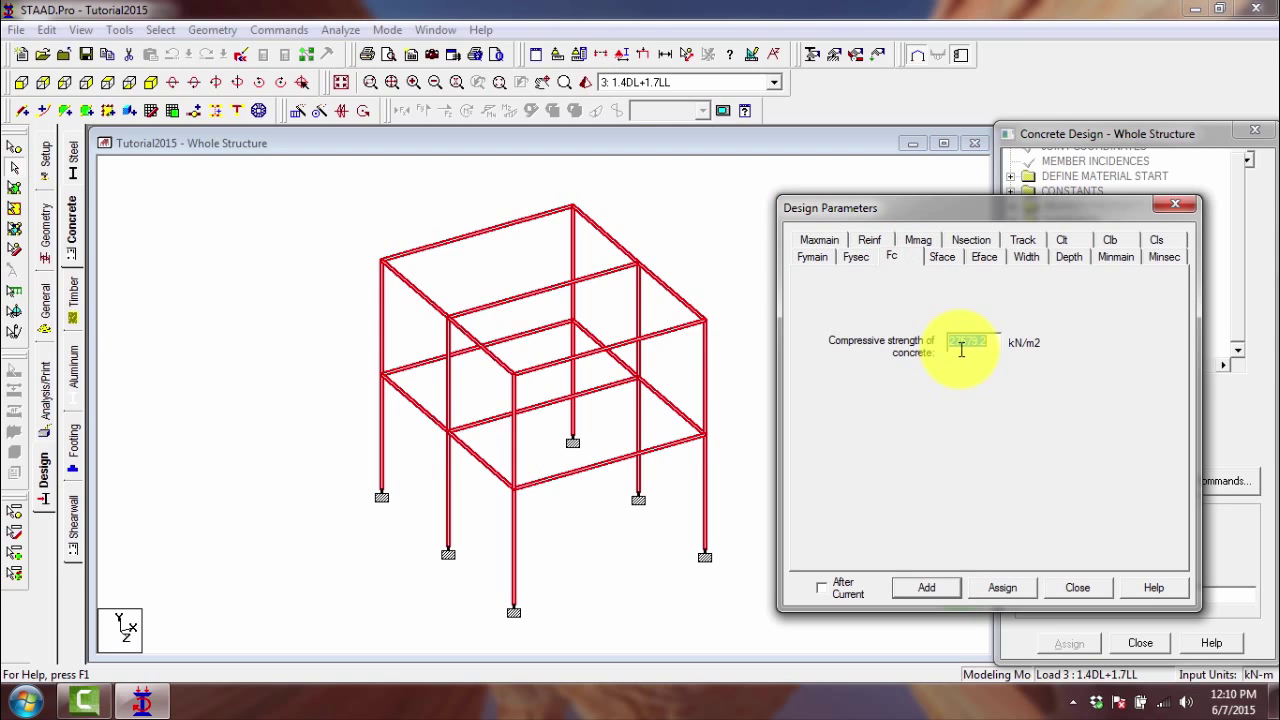
key(BackSpace)
text(20700)
click(988, 587)
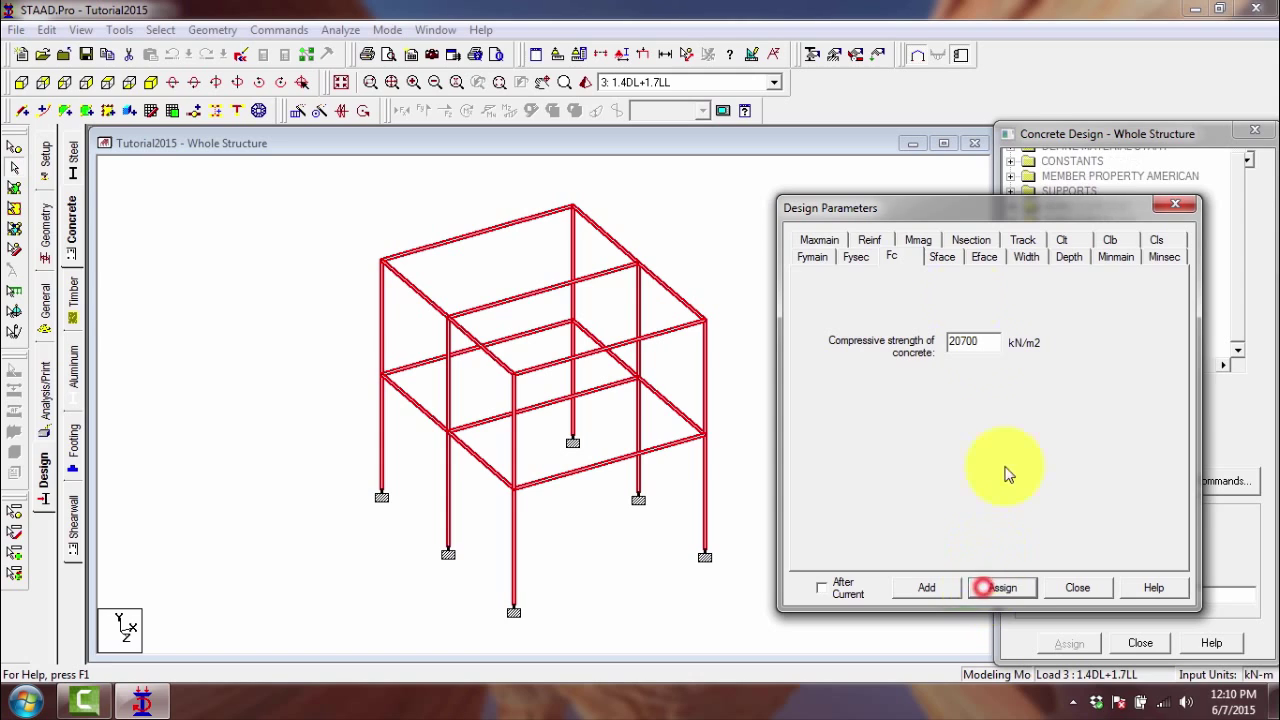
- Review support face distances and section size settings, then assign minimum main bar size 12
click(939, 256)
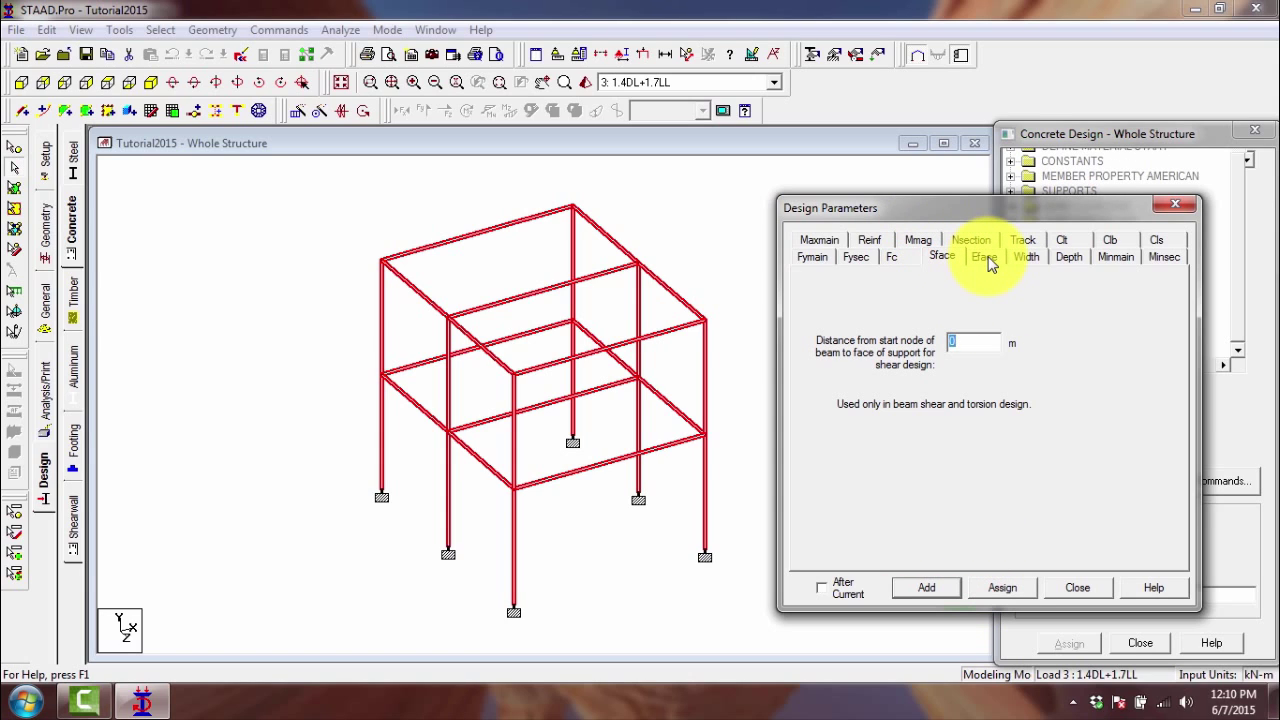
click(985, 257)
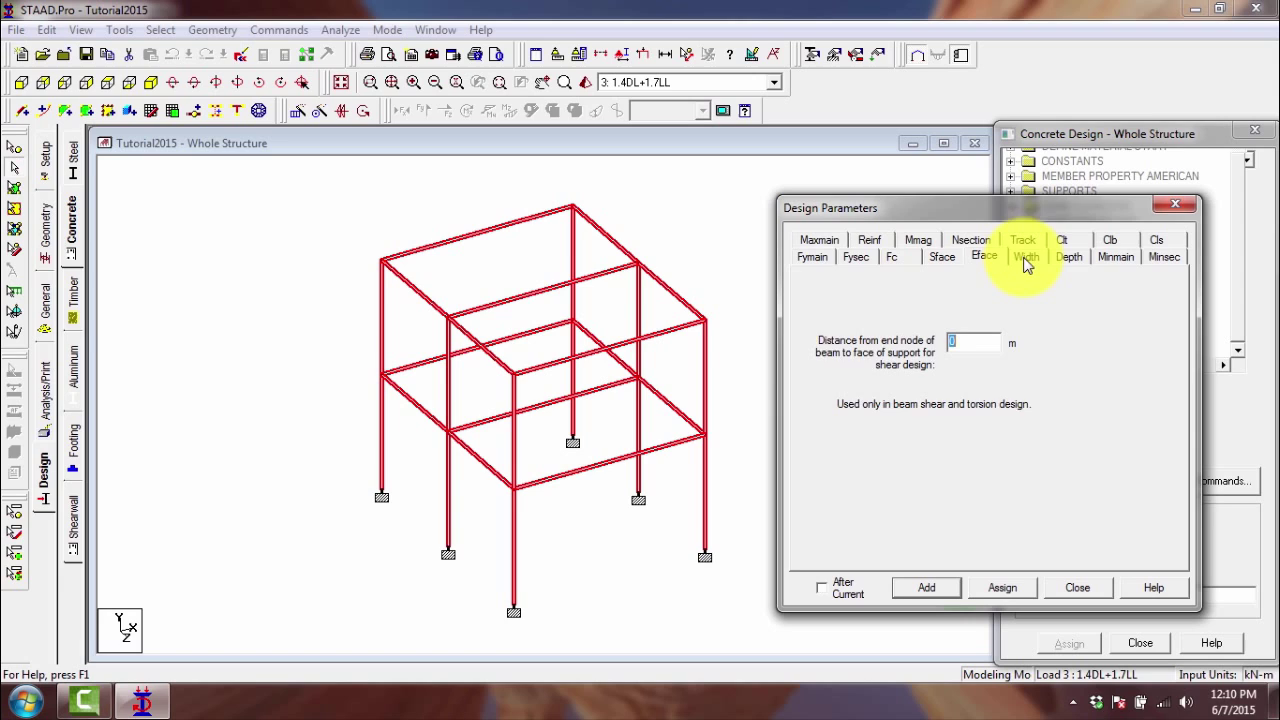
click(1024, 256)
click(1070, 258)
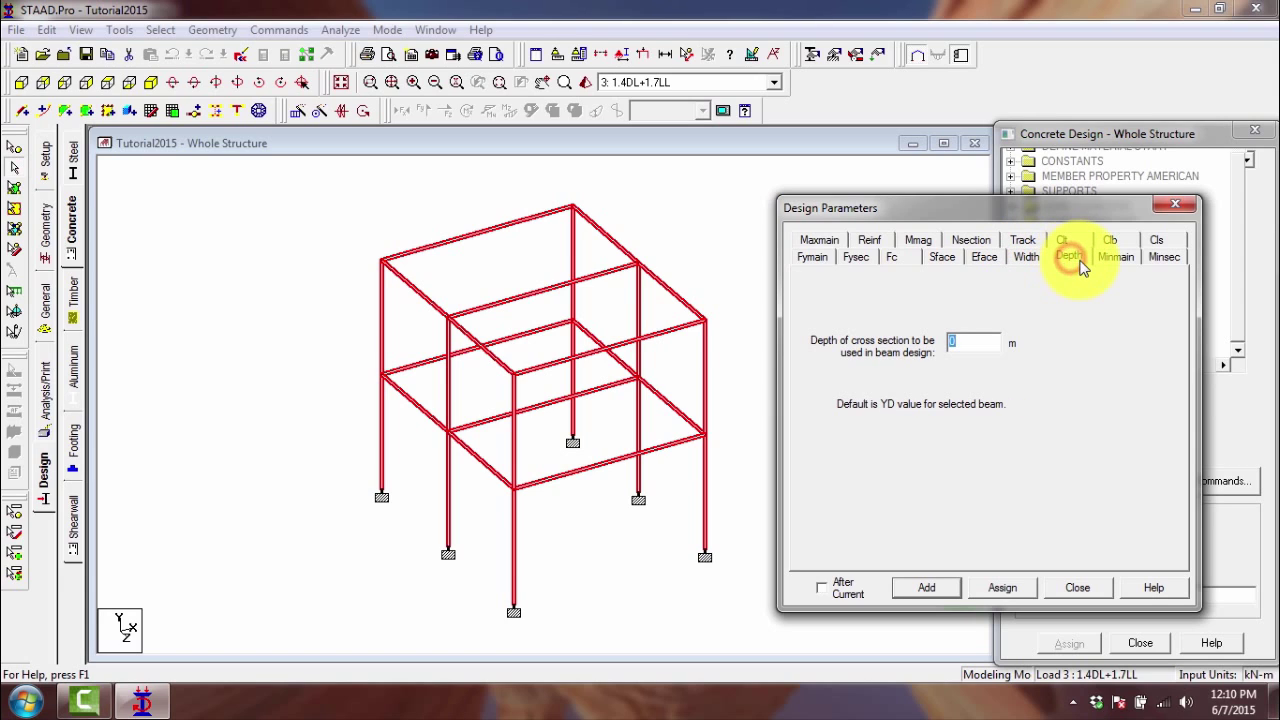
click(1115, 258)
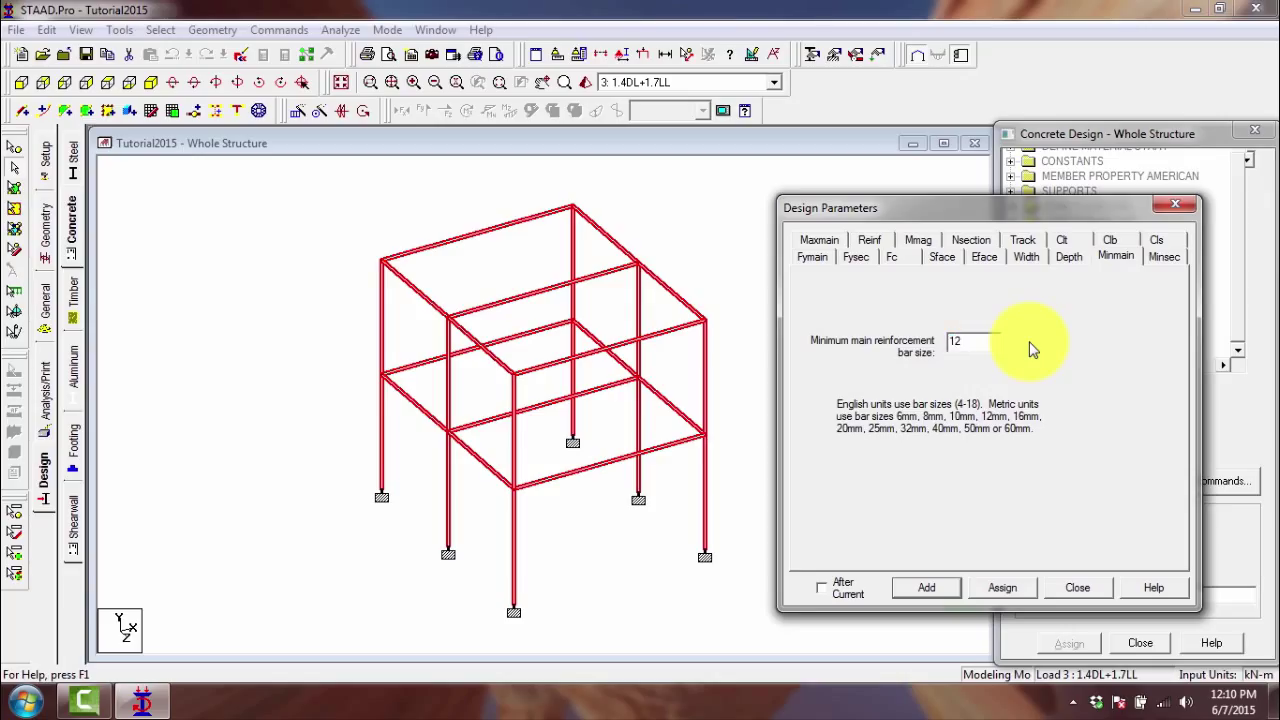
click(1010, 585)
- Assign minimum secondary bar size 10 and maximum main bar size 20
click(1158, 258)
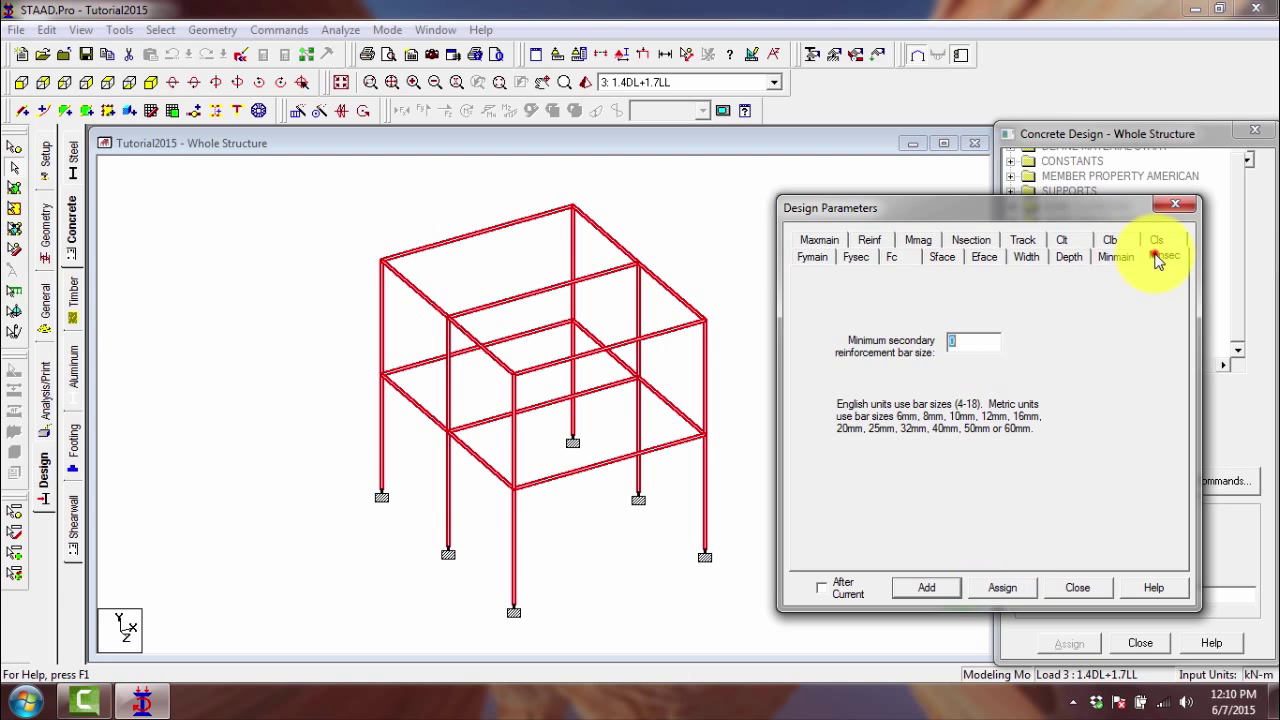
click(965, 338)
text(10)
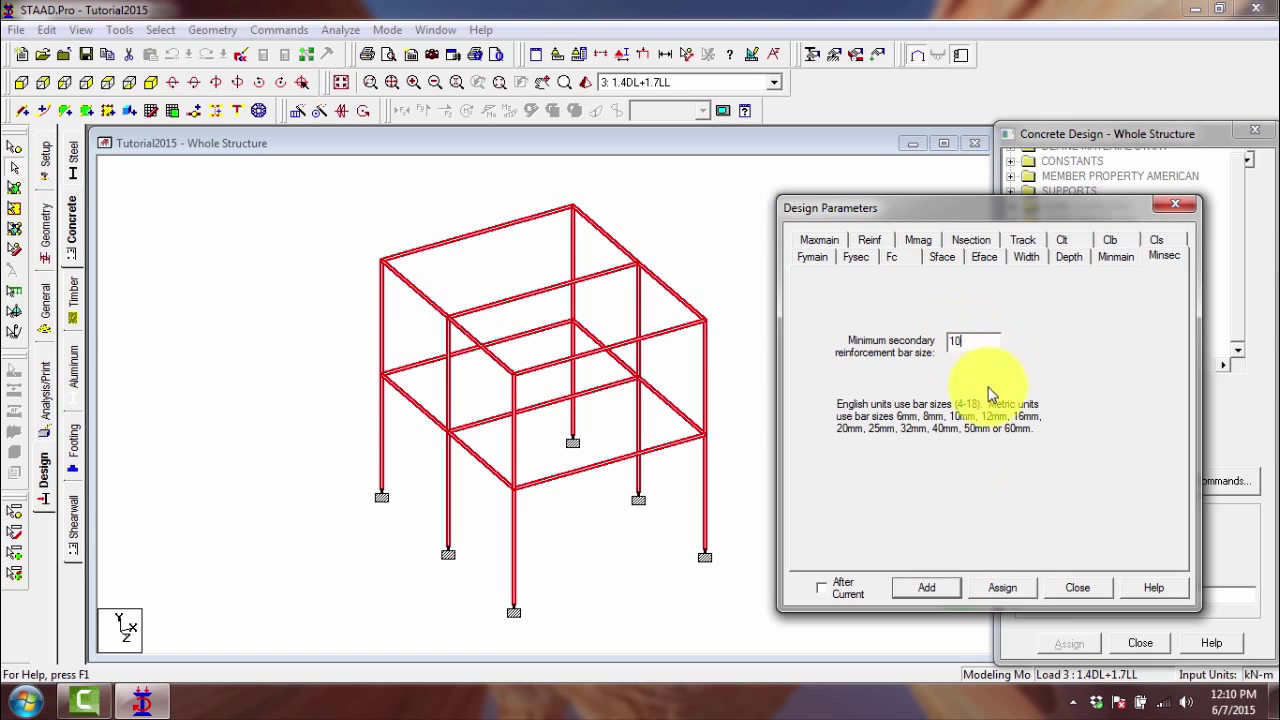
click(1002, 587)
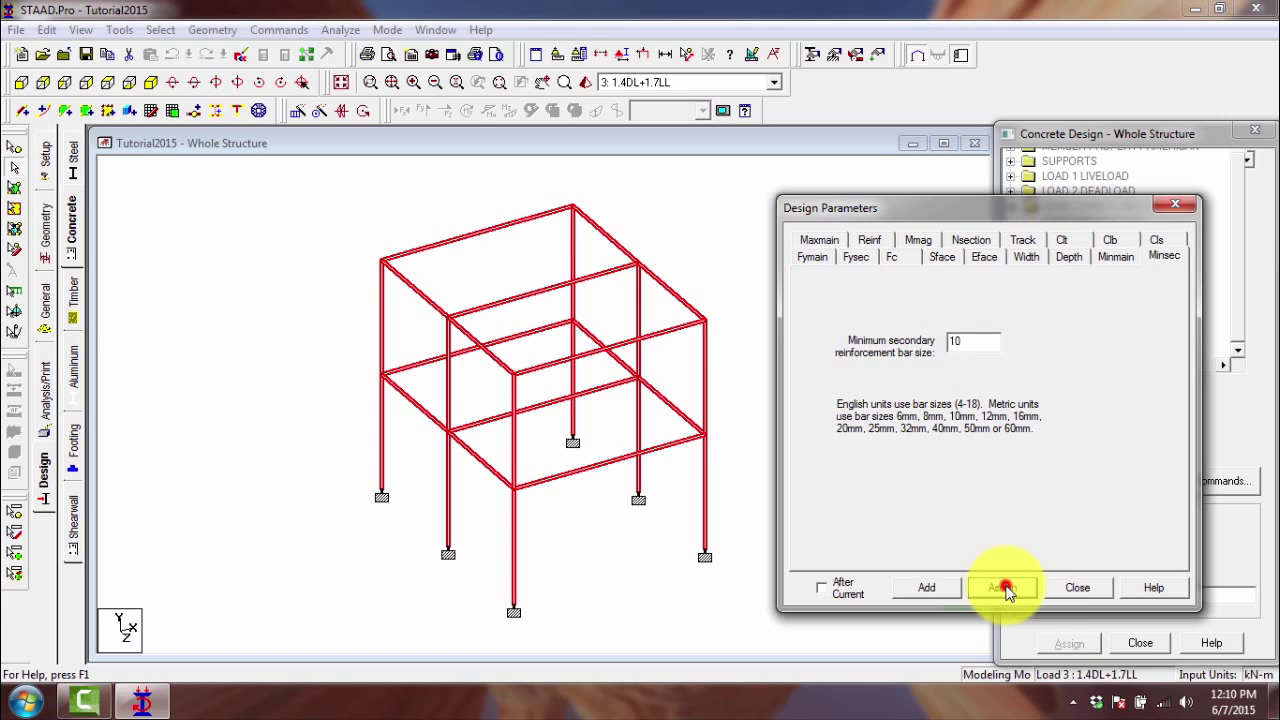
click(820, 243)
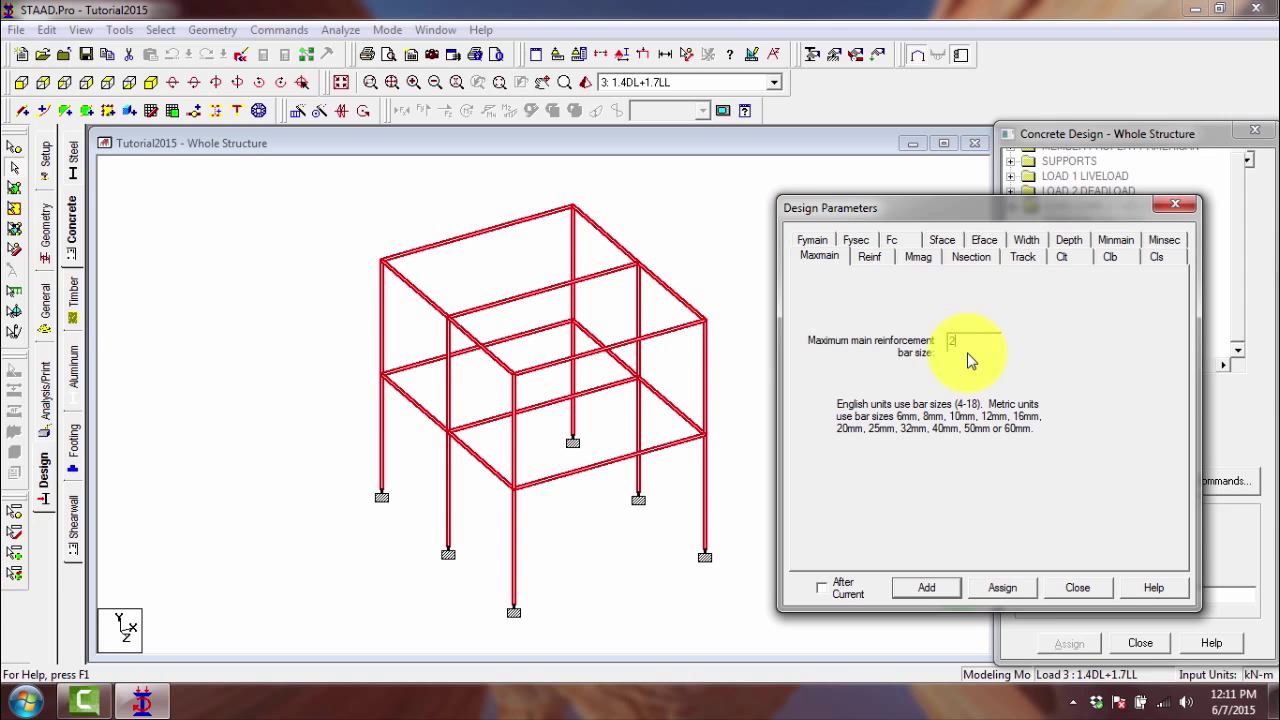
click(1002, 587)
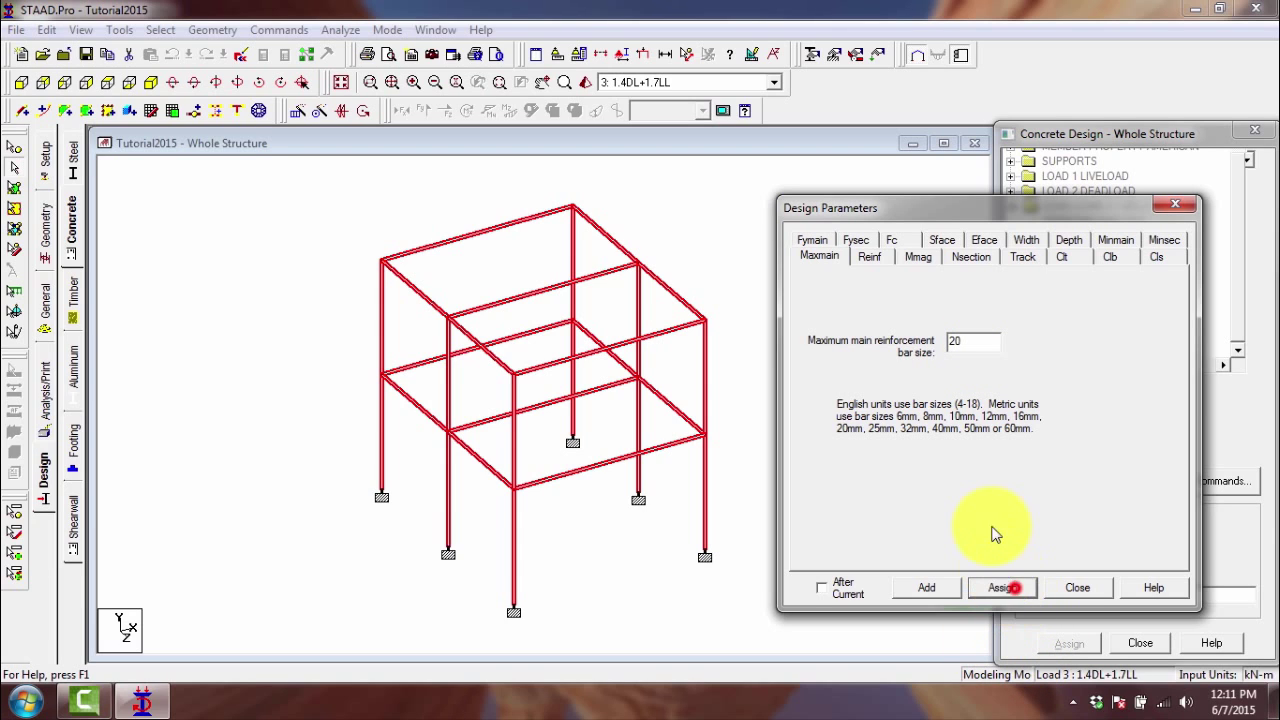
- Assign tied-column reinforcement, option (0) on the Reinf tab
click(872, 256)
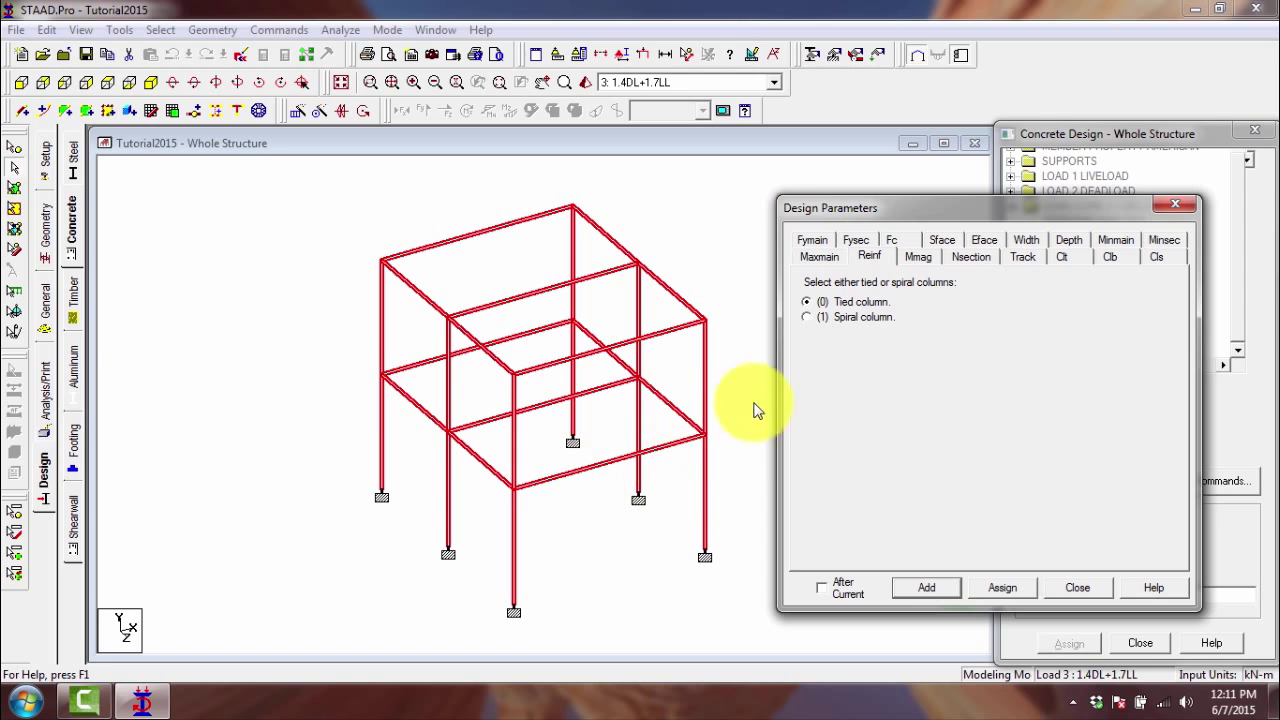
click(808, 303)
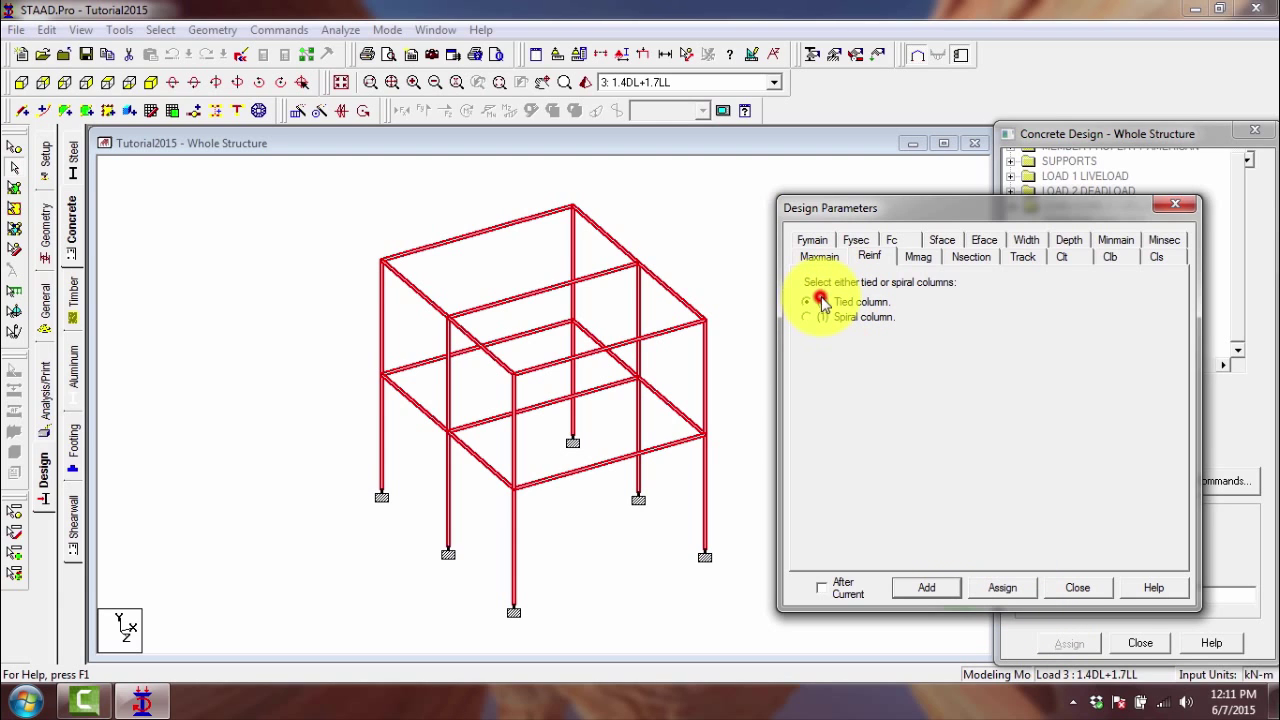
click(1025, 590)
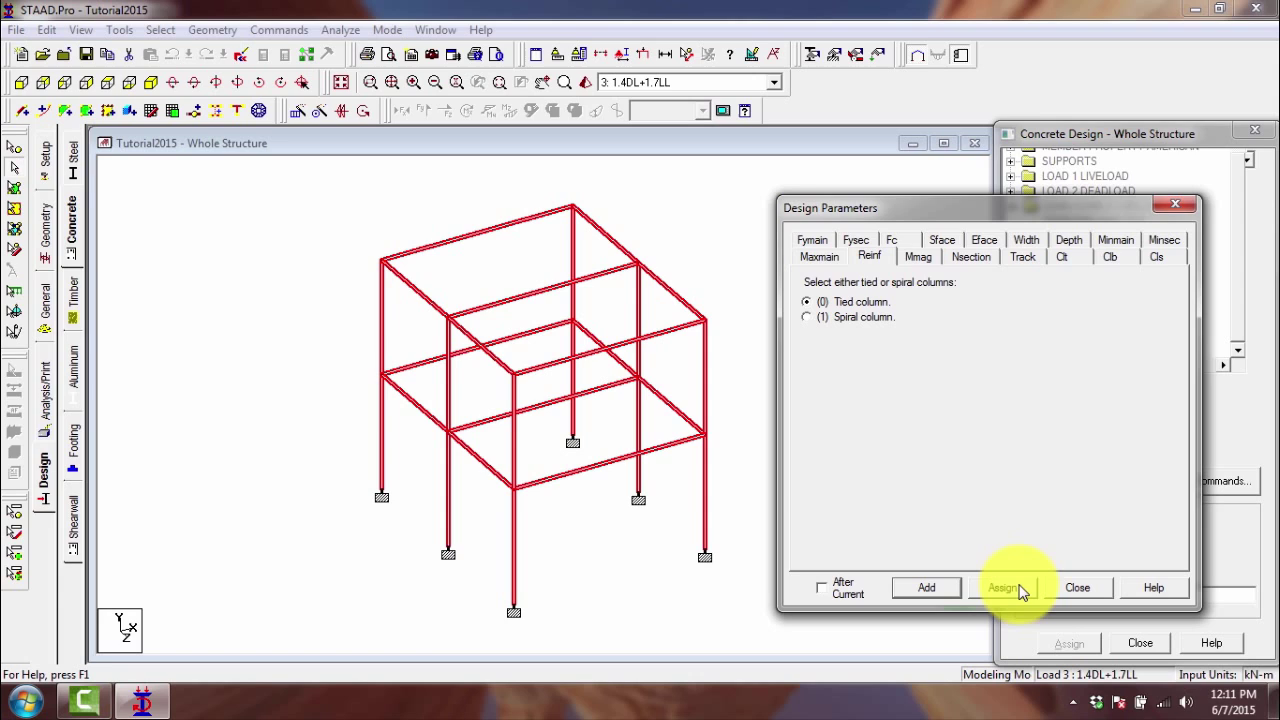
- Review Mmag and the 12 beam design sections, then select Track option 2
click(918, 257)
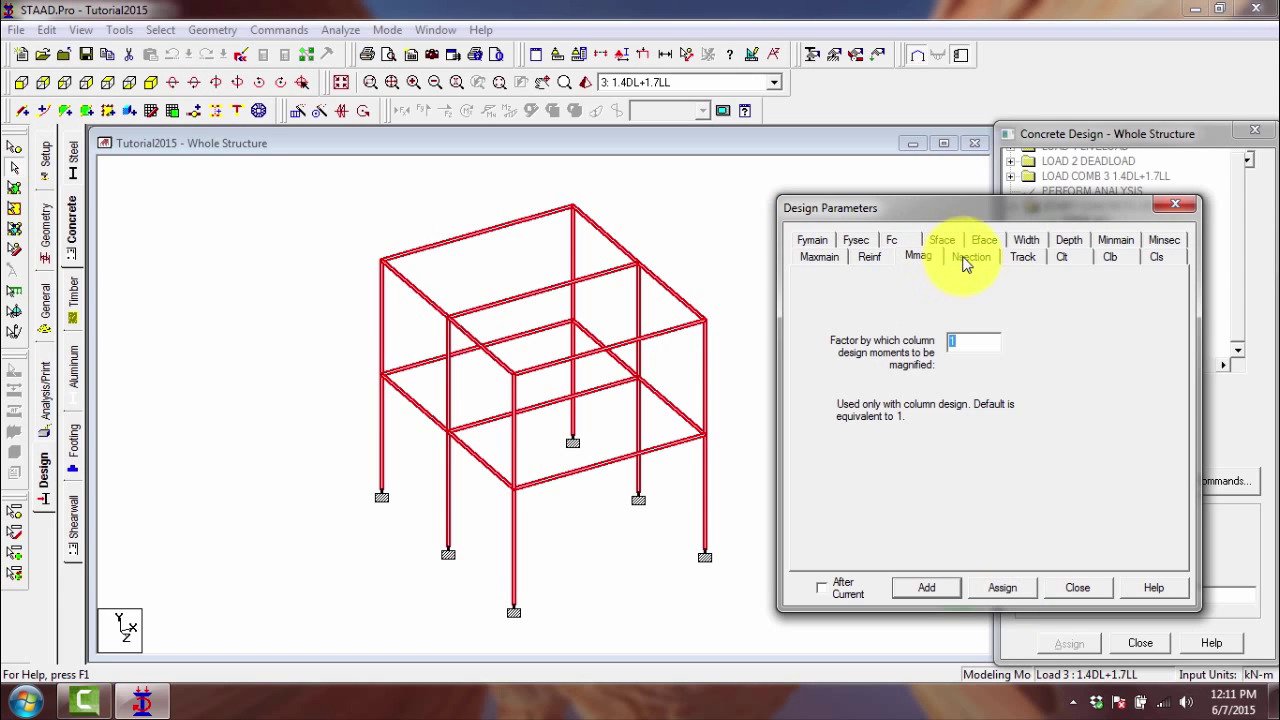
click(967, 257)
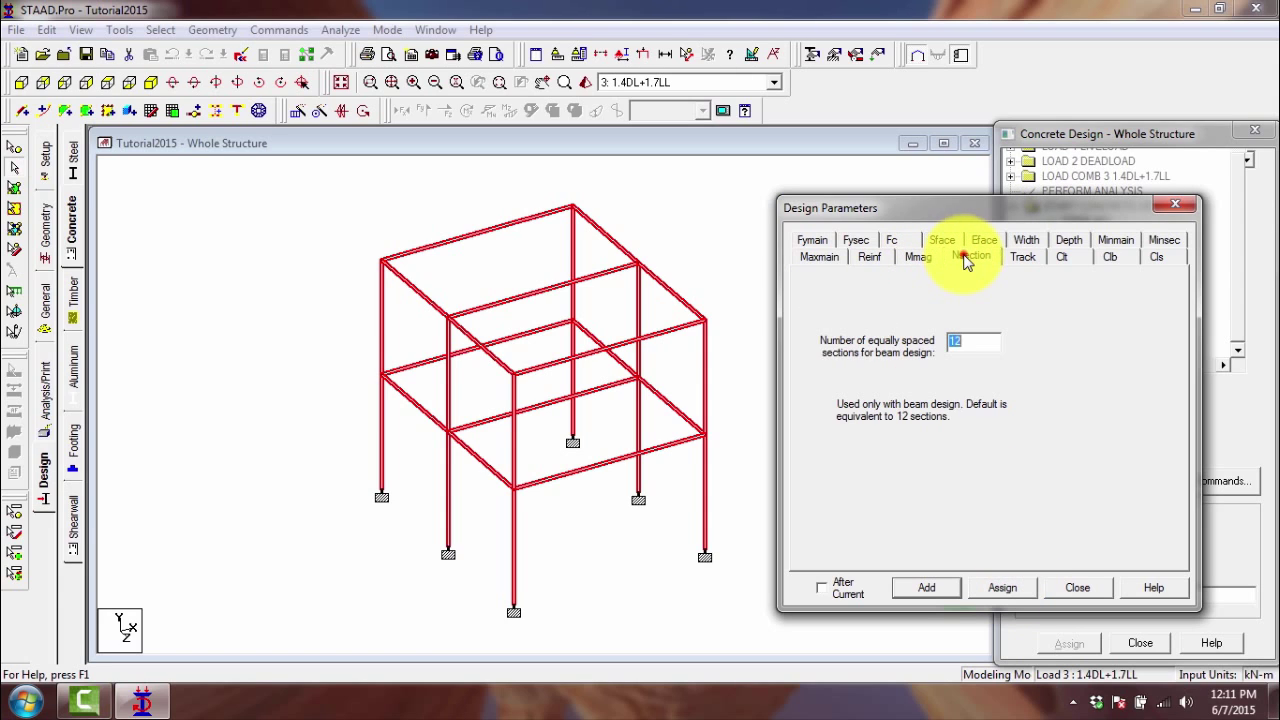
click(984, 343)
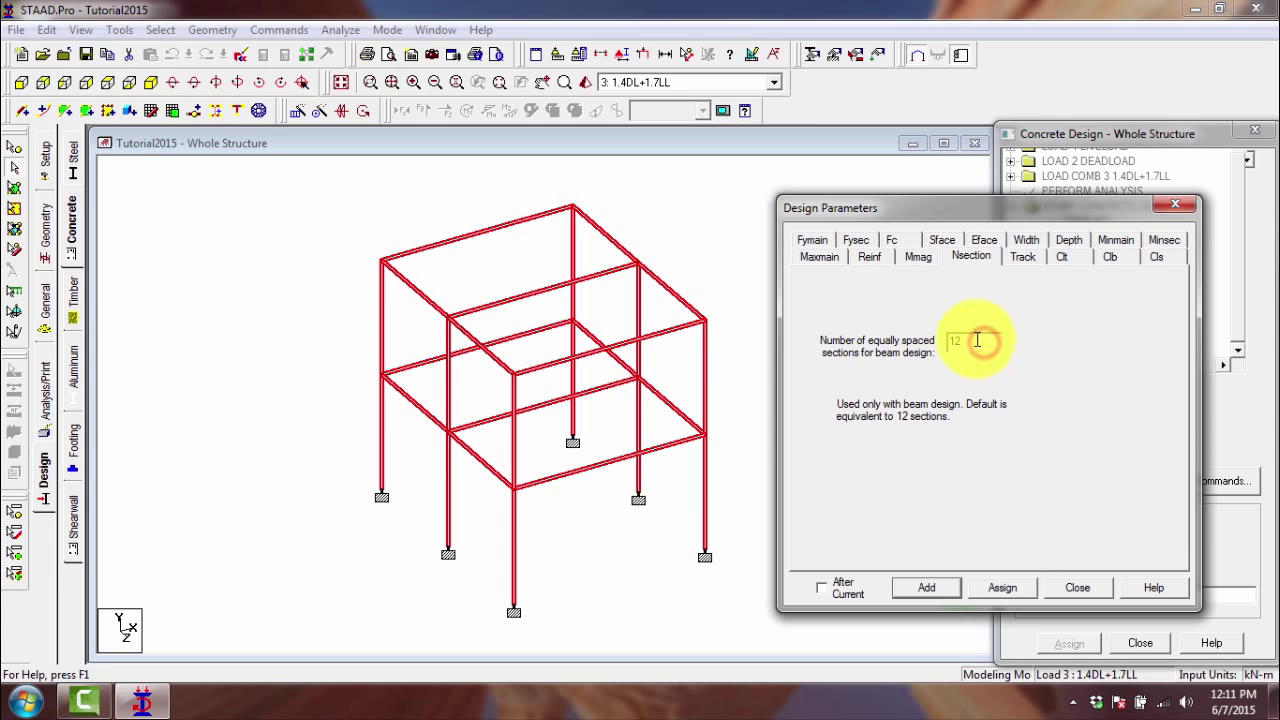
click(1022, 257)
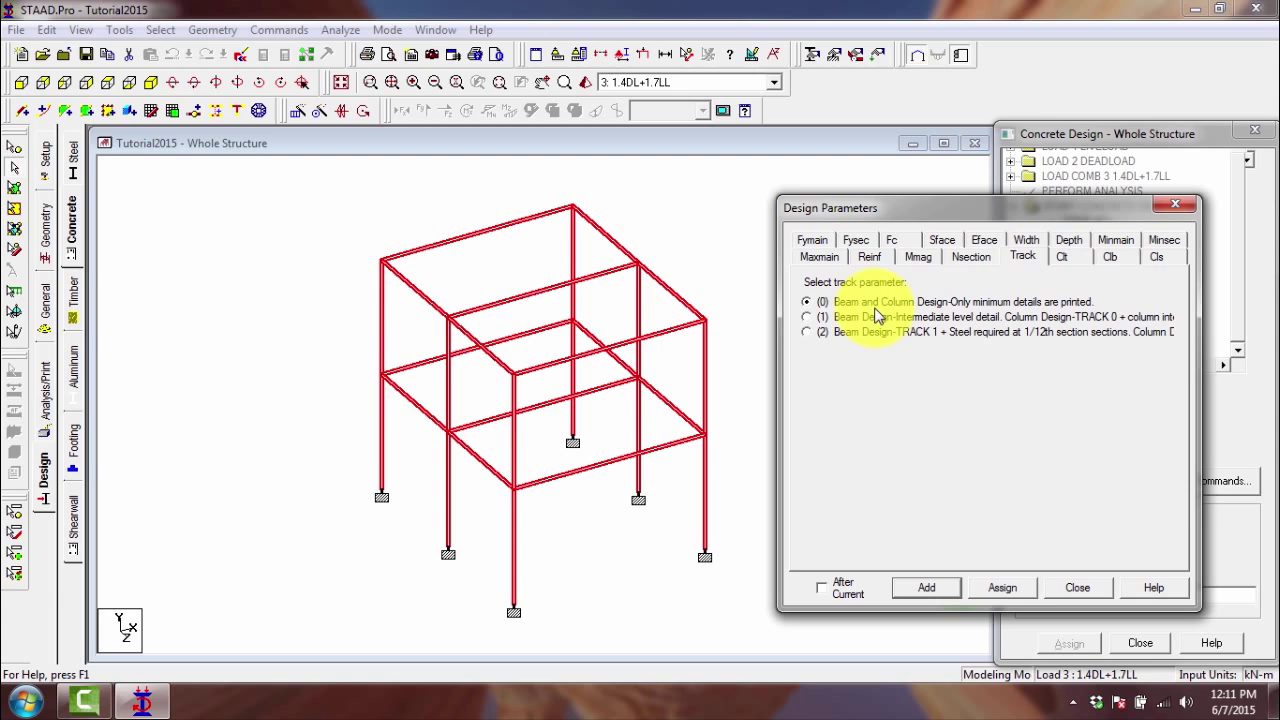
click(809, 316)
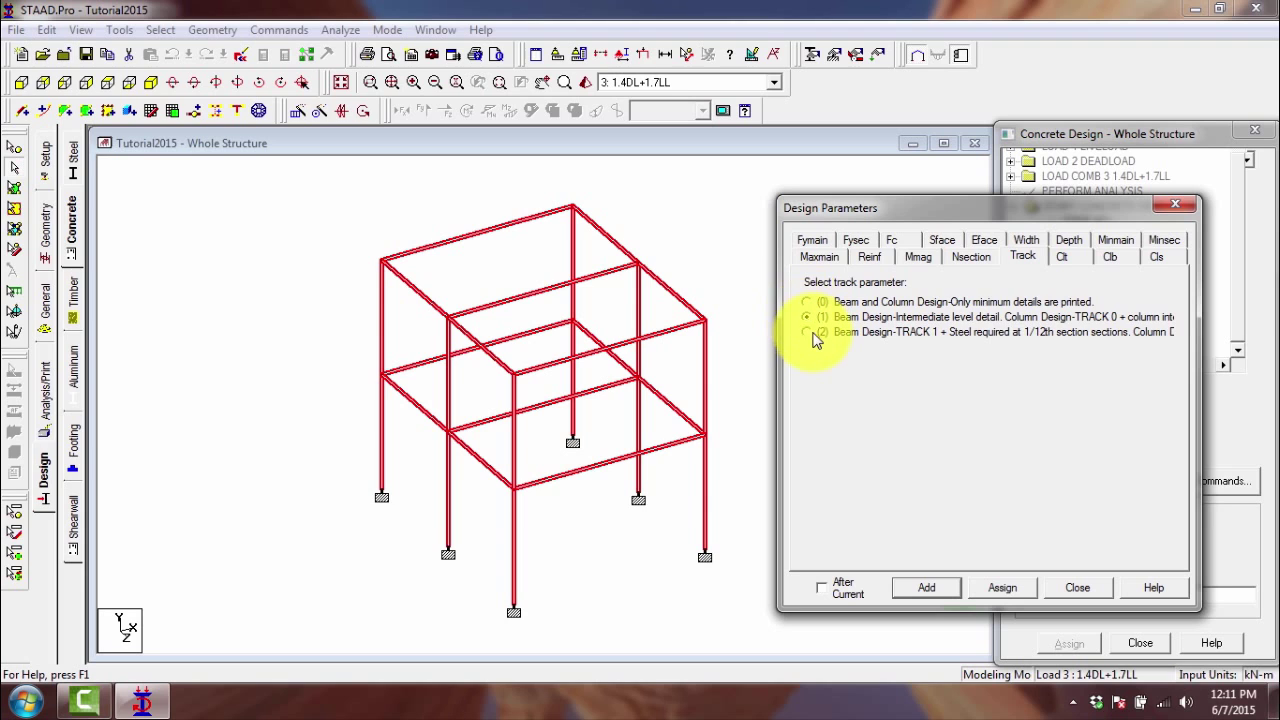
click(805, 331)
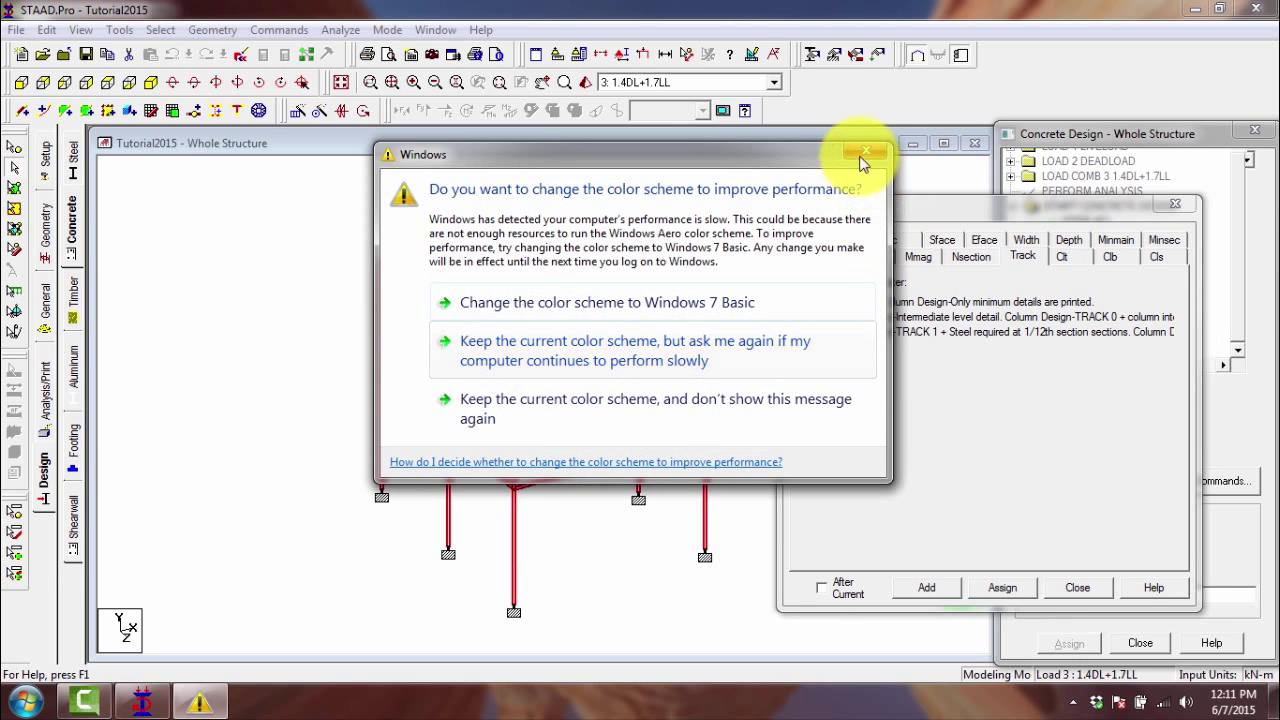
- Close the Windows colour-scheme prompt and shift the Design Parameters dialog slightly left
click(862, 160)
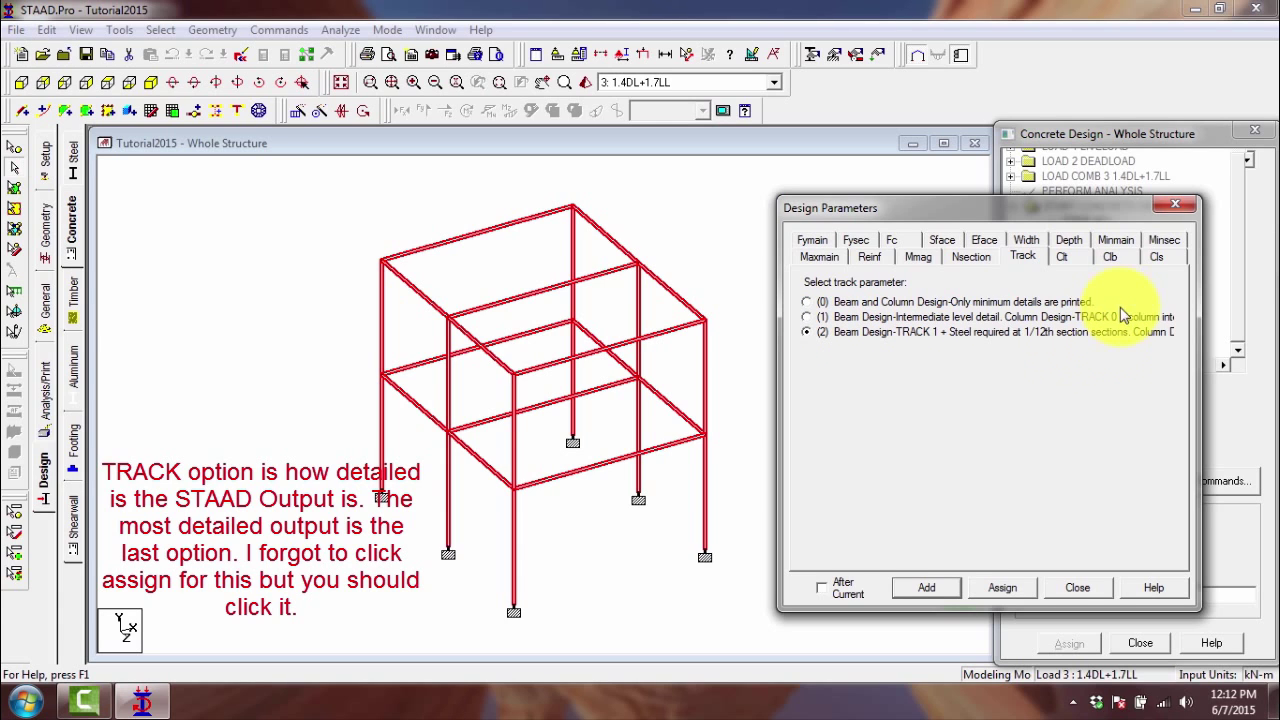
drag(1056, 209, 1006, 209)
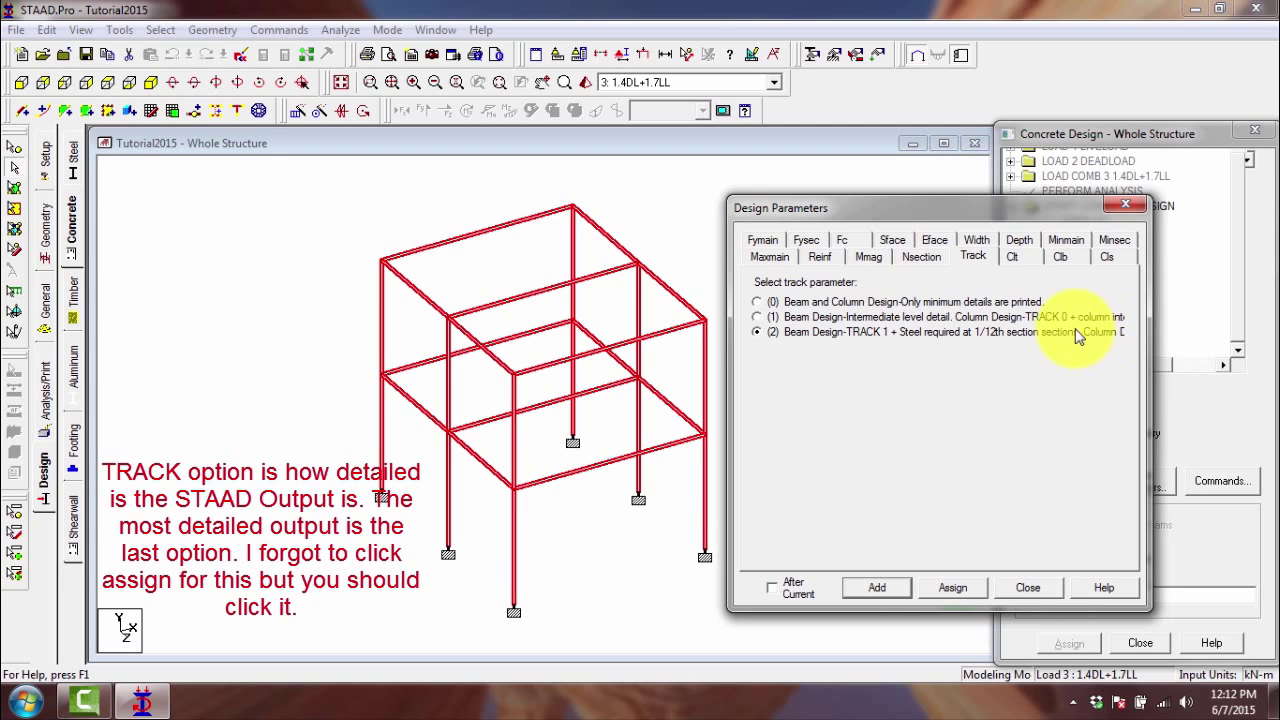
- Confirm 0.0381 m top, bottom and side clear covers, assign the bottom cover, and close the dialog
click(1024, 262)
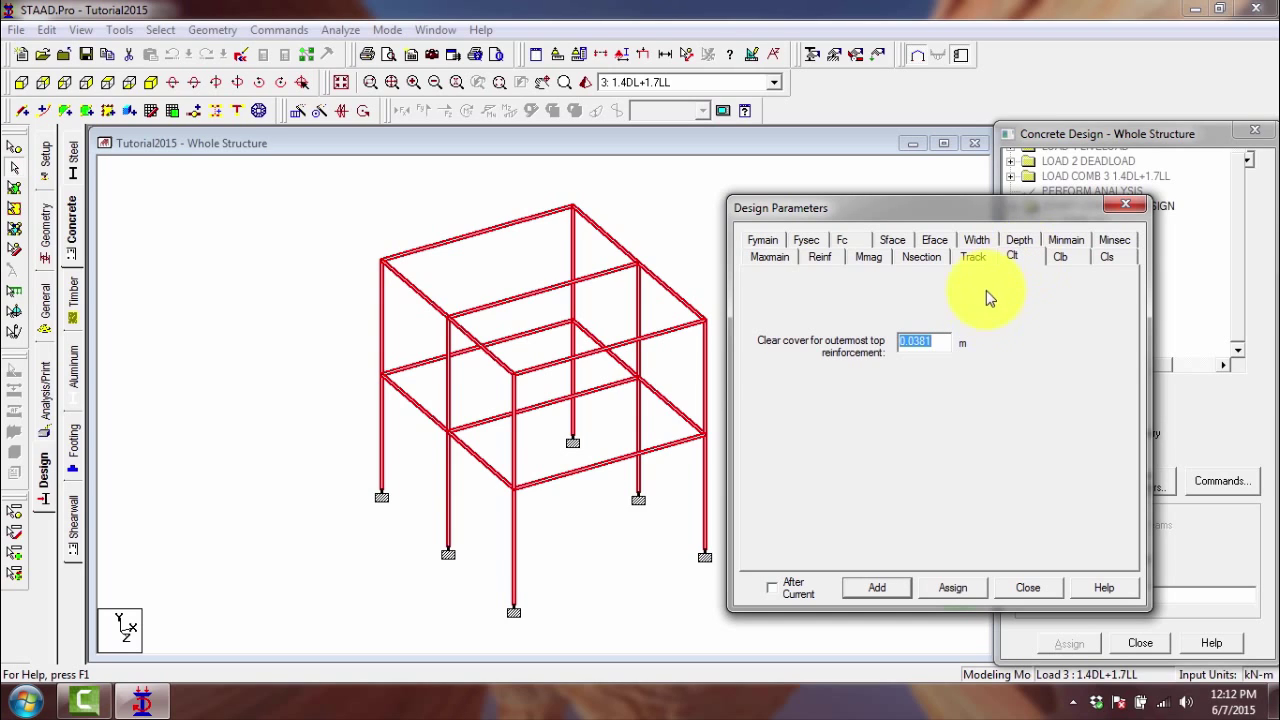
click(940, 342)
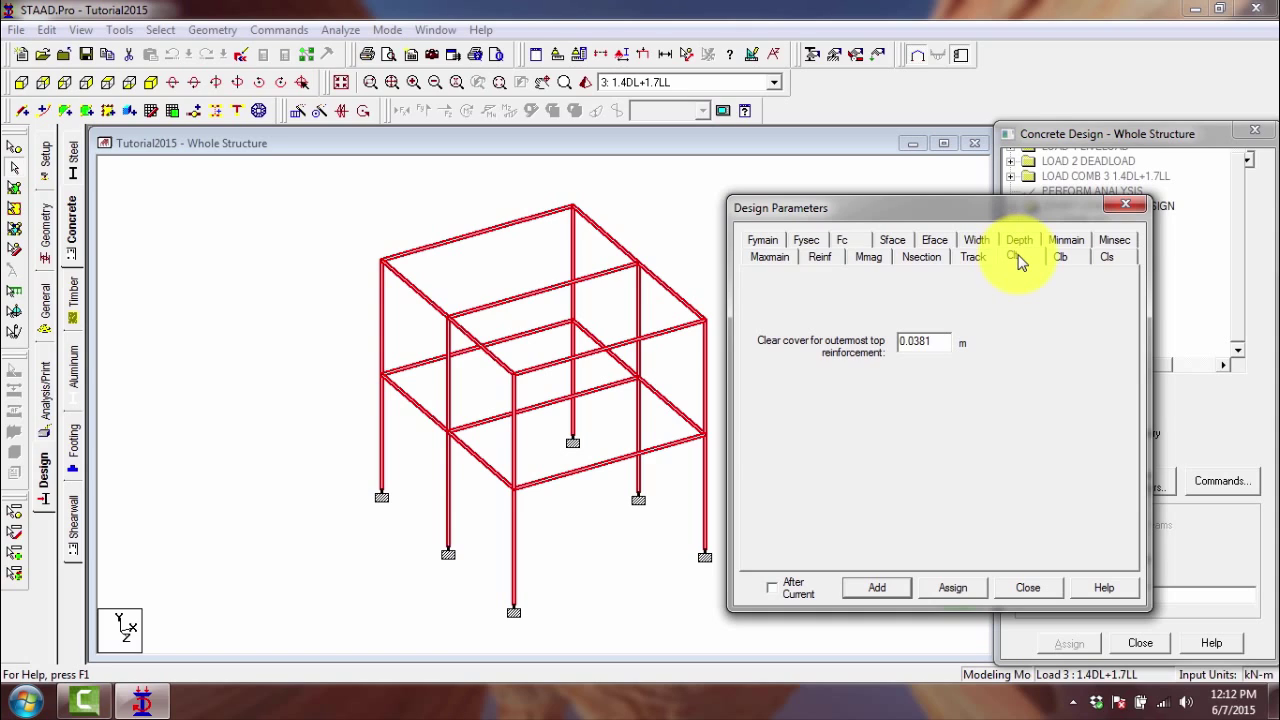
click(1062, 258)
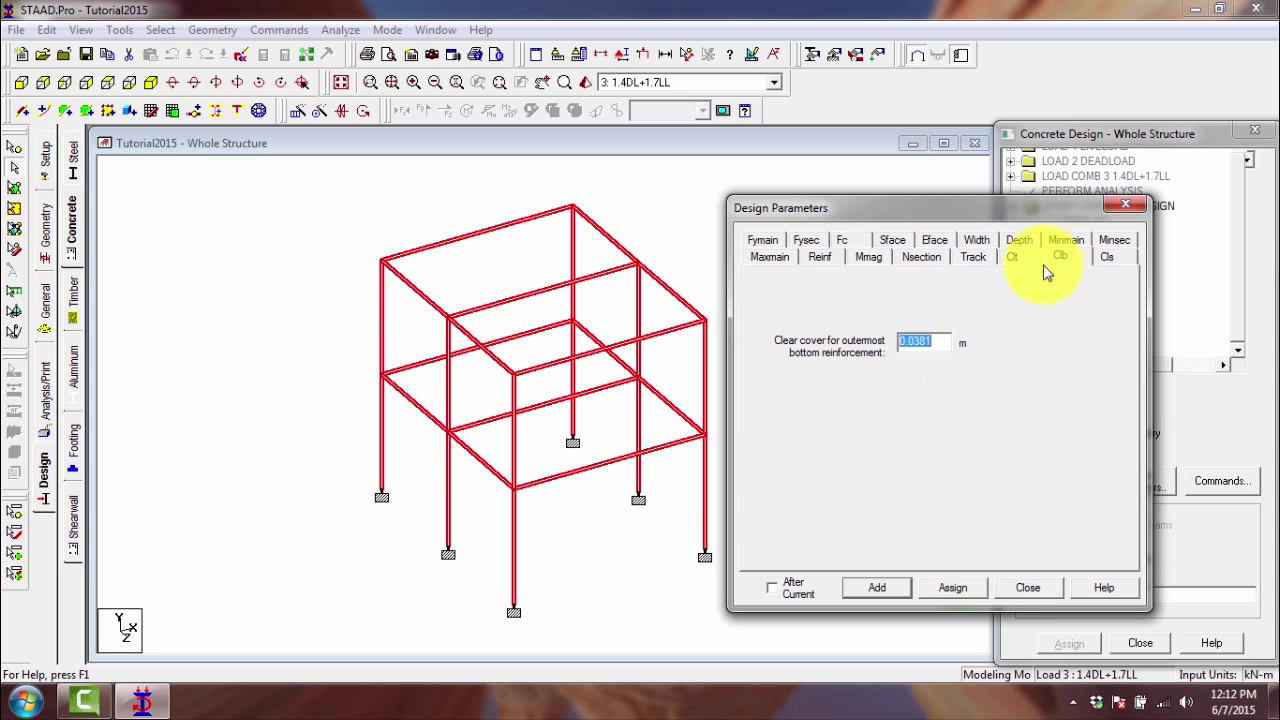
double_click(922, 340)
double_click(935, 341)
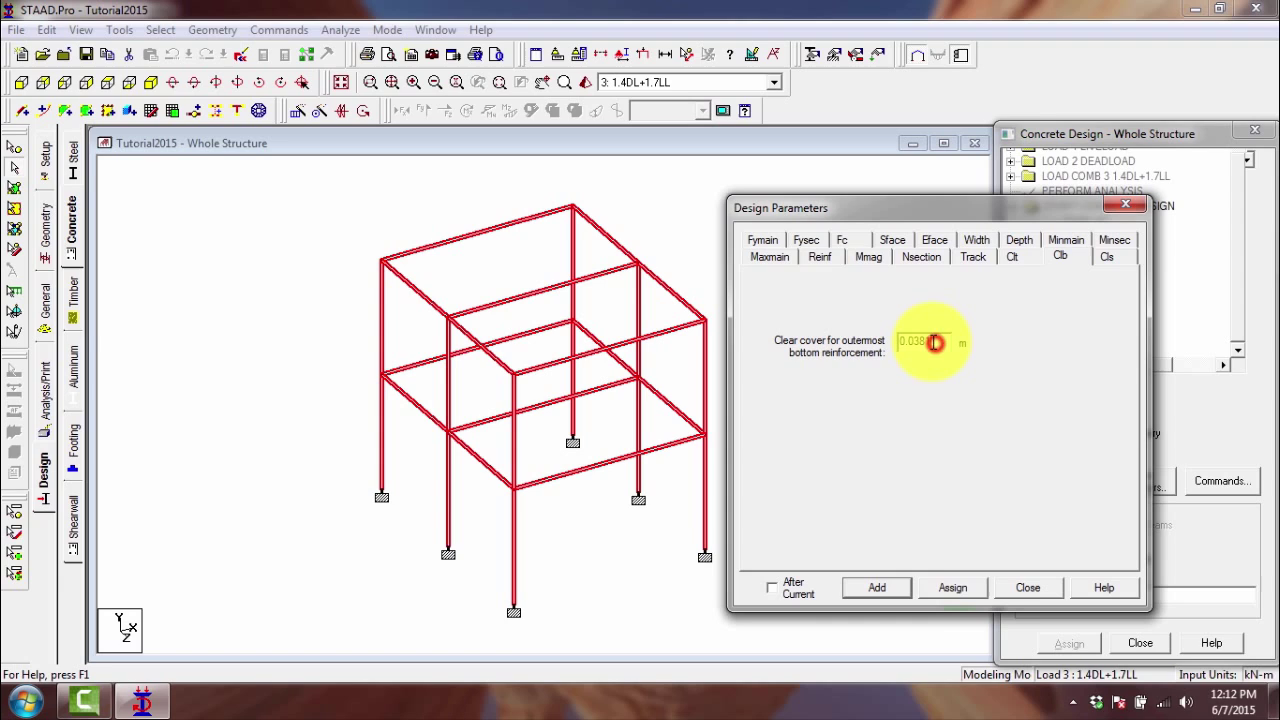
click(966, 585)
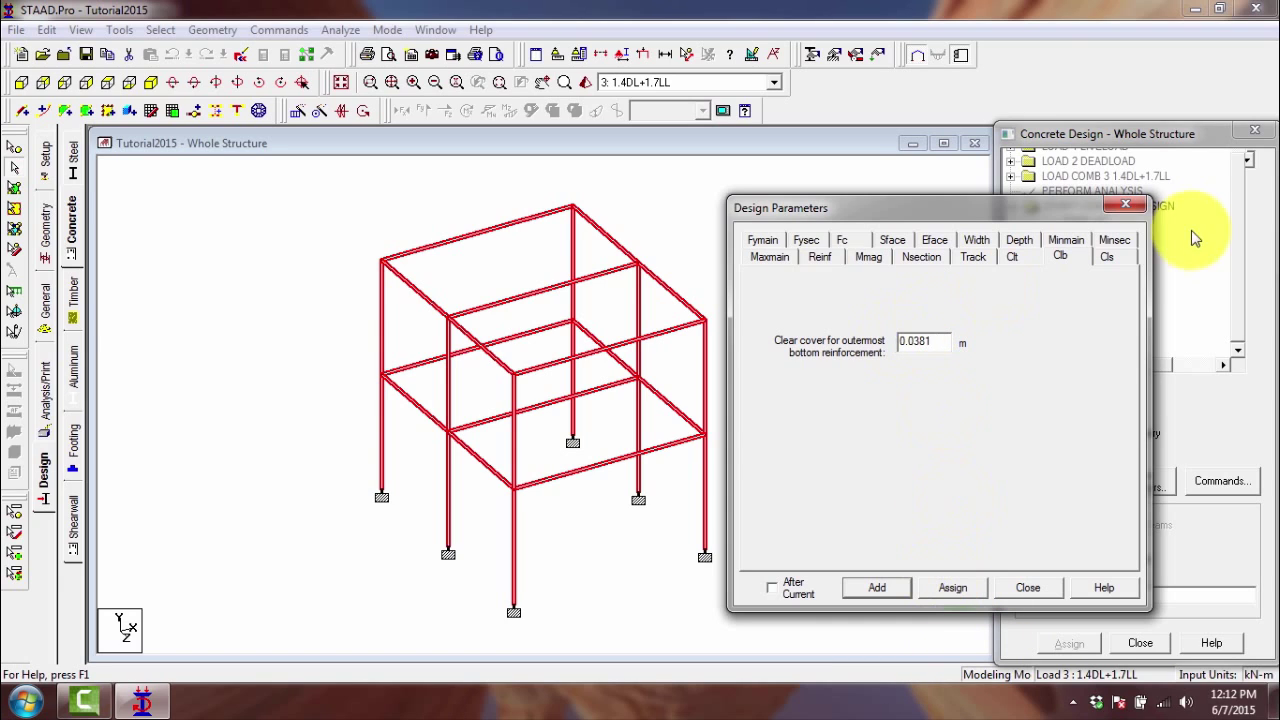
click(1108, 257)
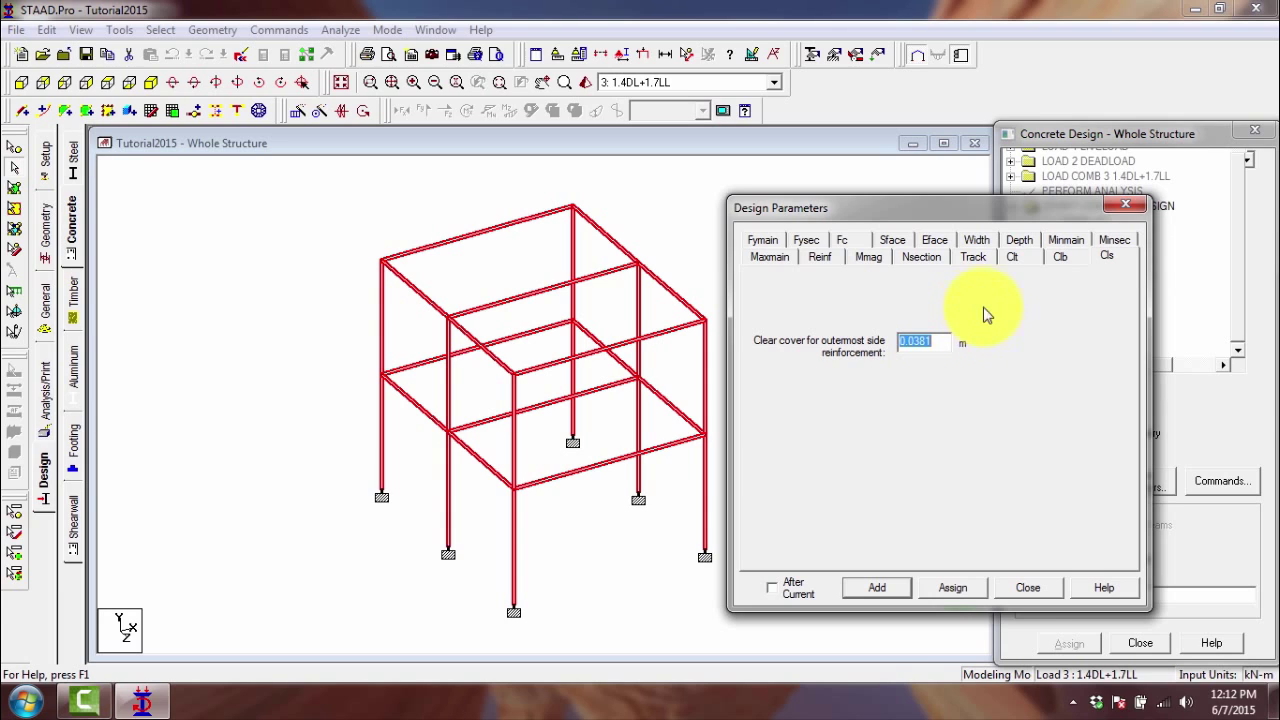
click(1028, 587)
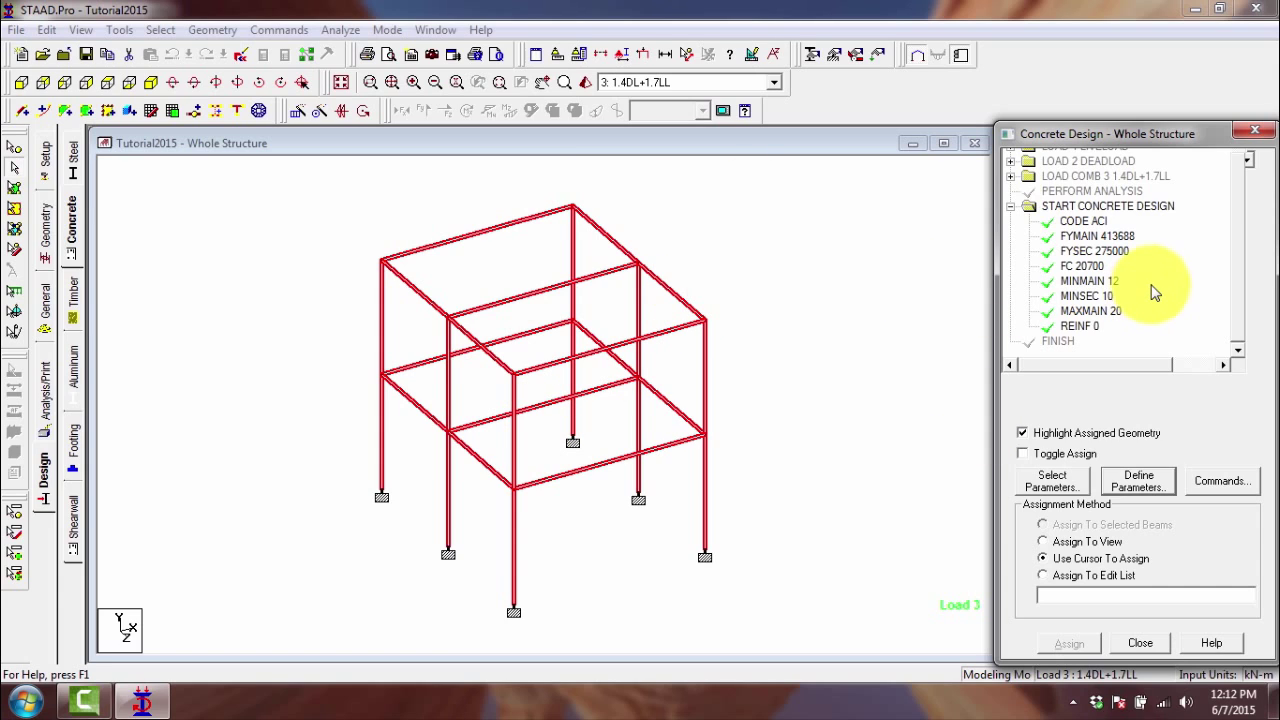
click(1217, 487)
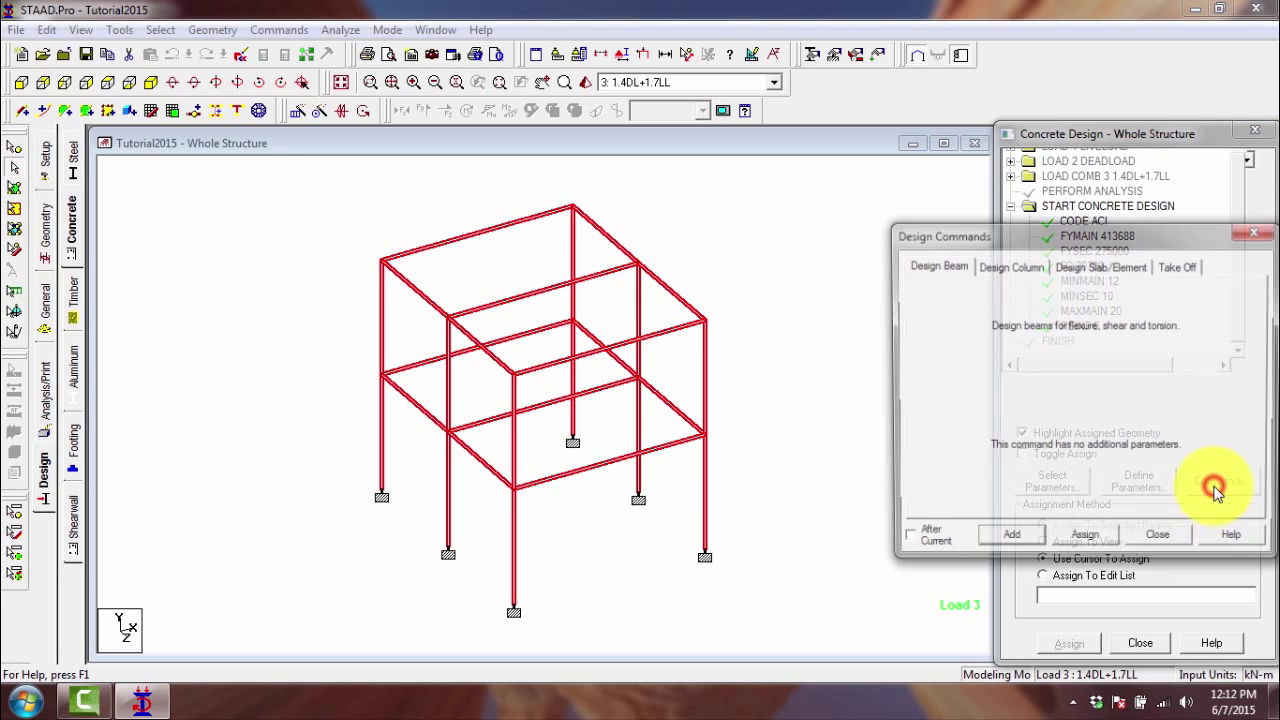
drag(953, 243, 893, 265)
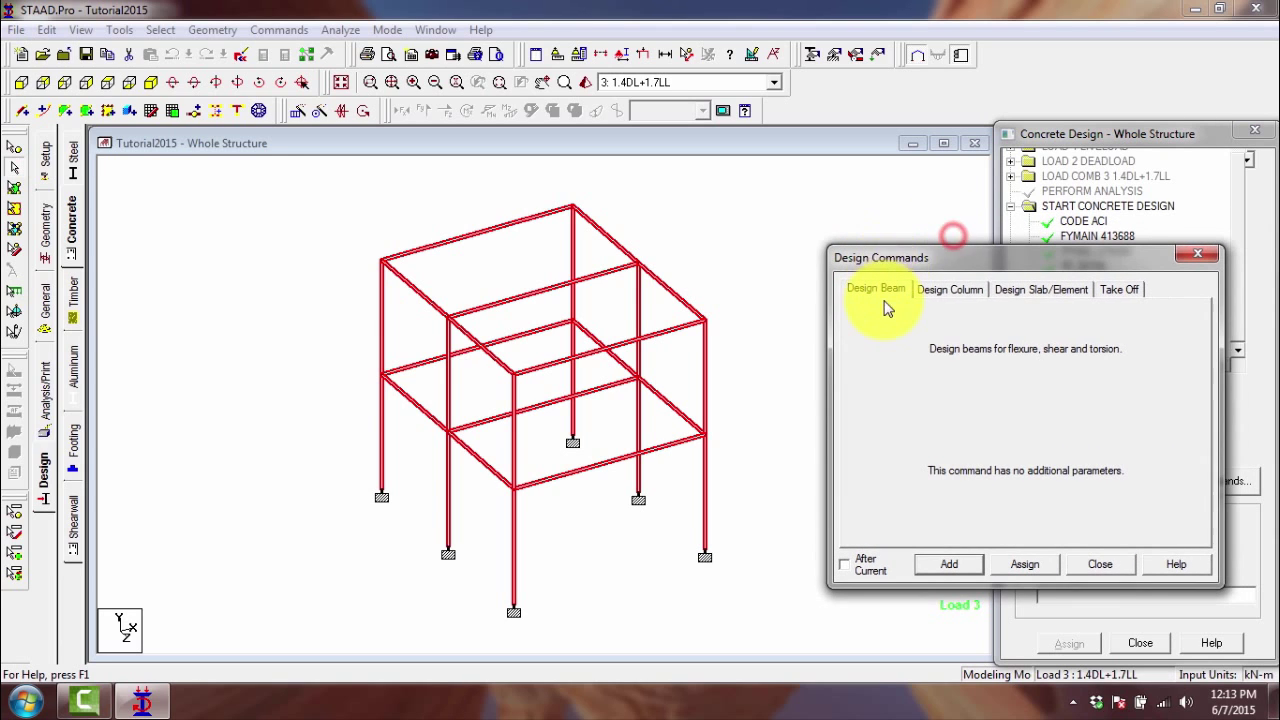
click(962, 289)
click(1022, 289)
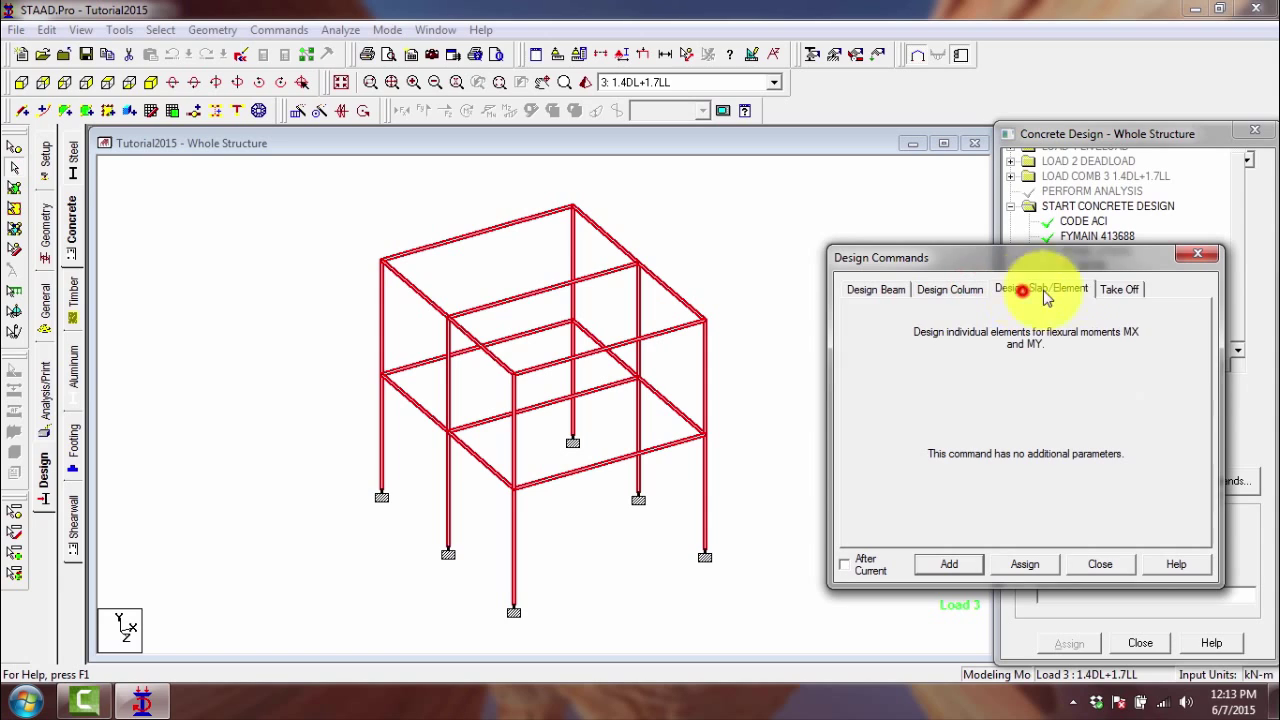
click(1130, 290)
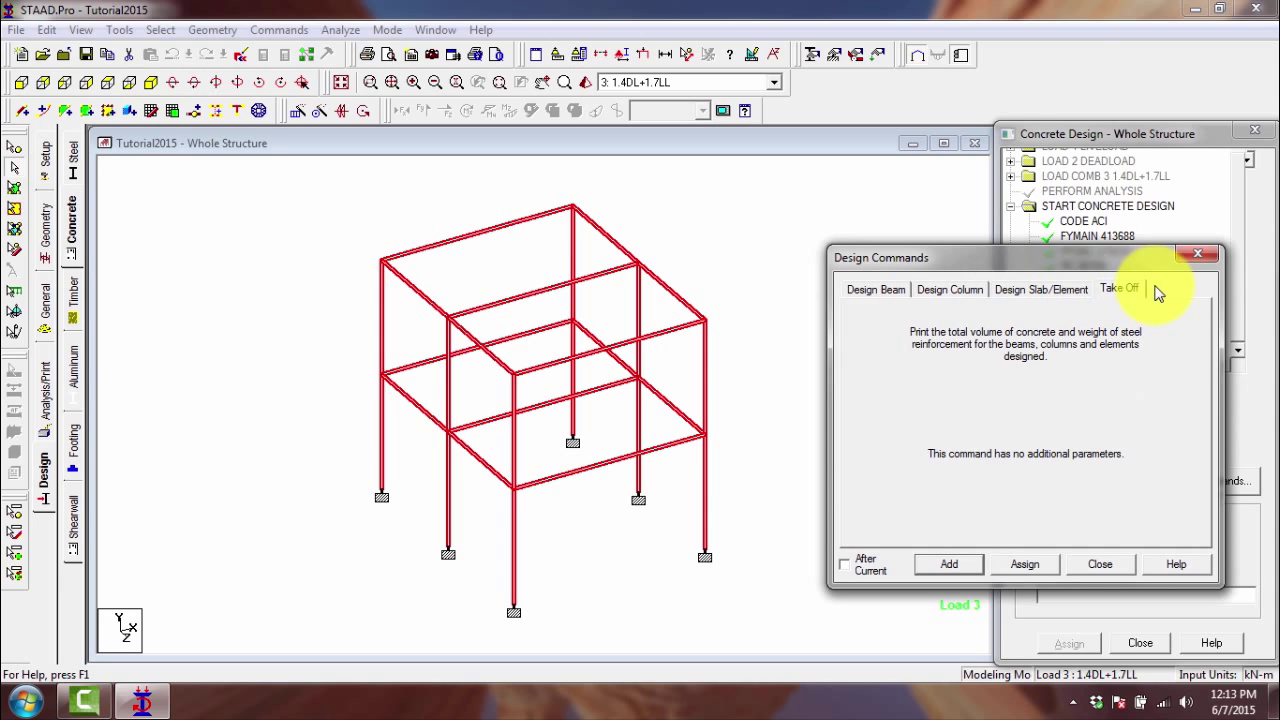
click(1046, 290)
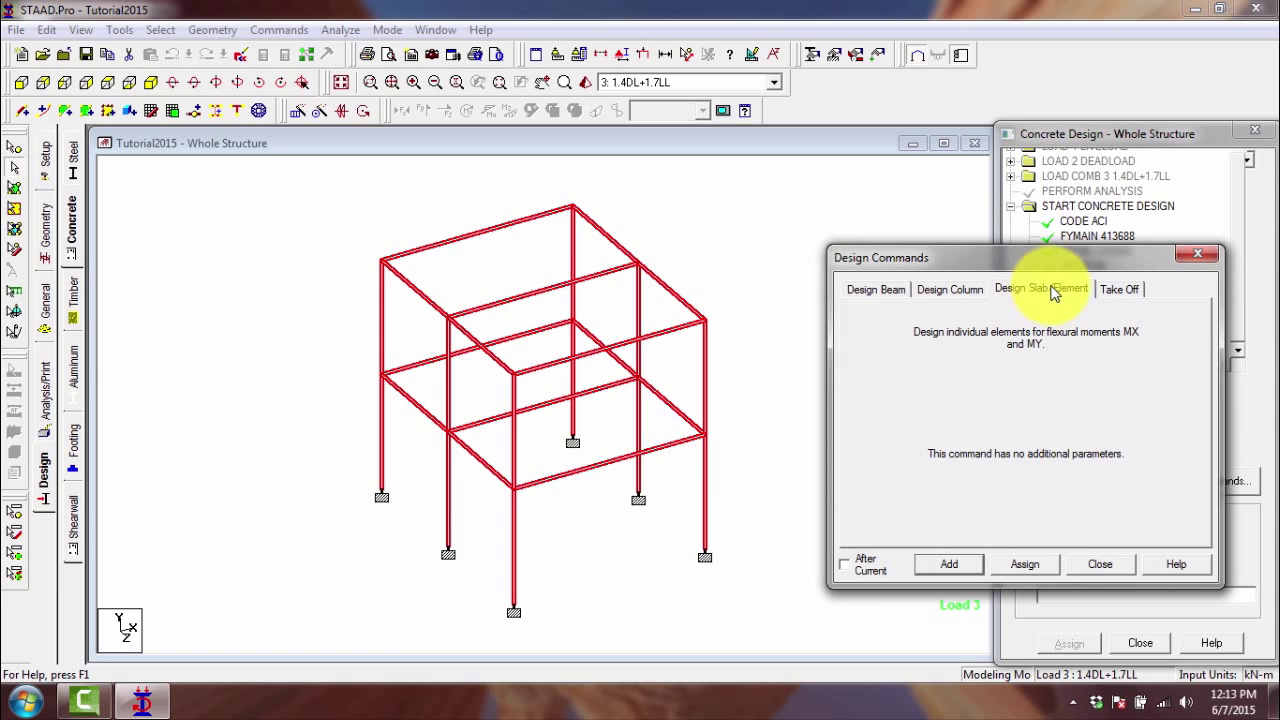
click(1116, 290)
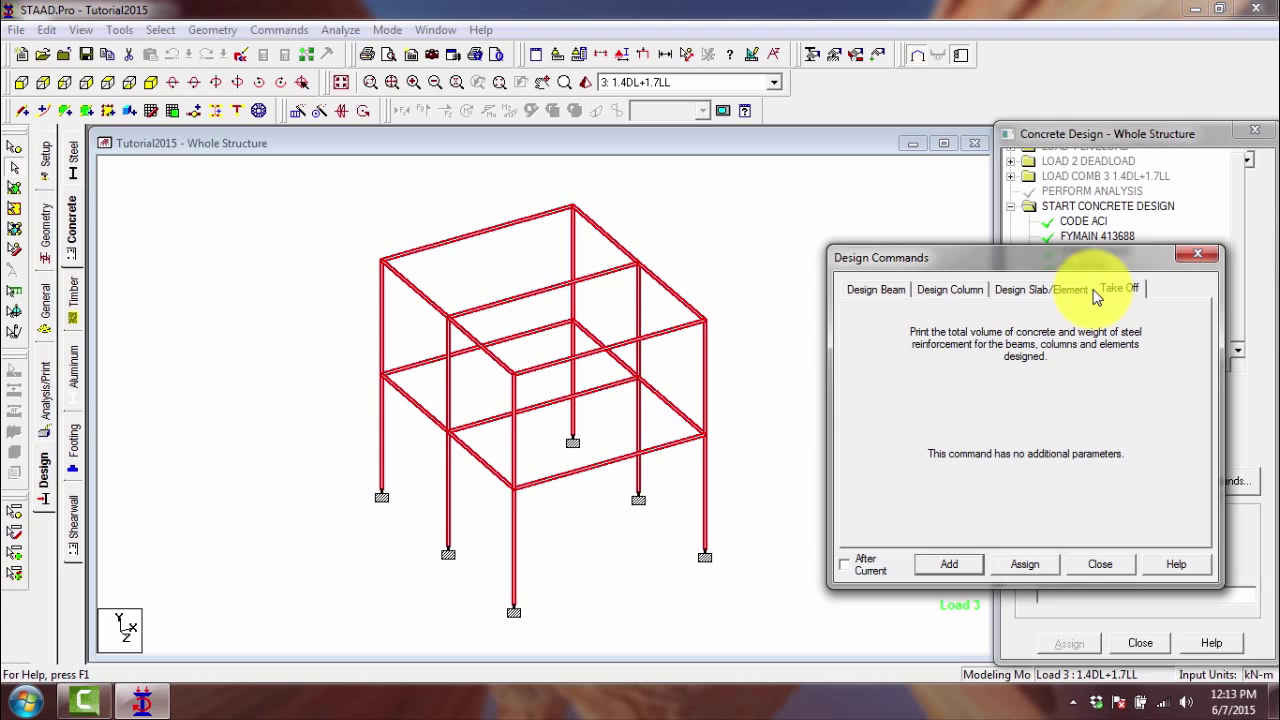
click(1045, 290)
click(893, 290)
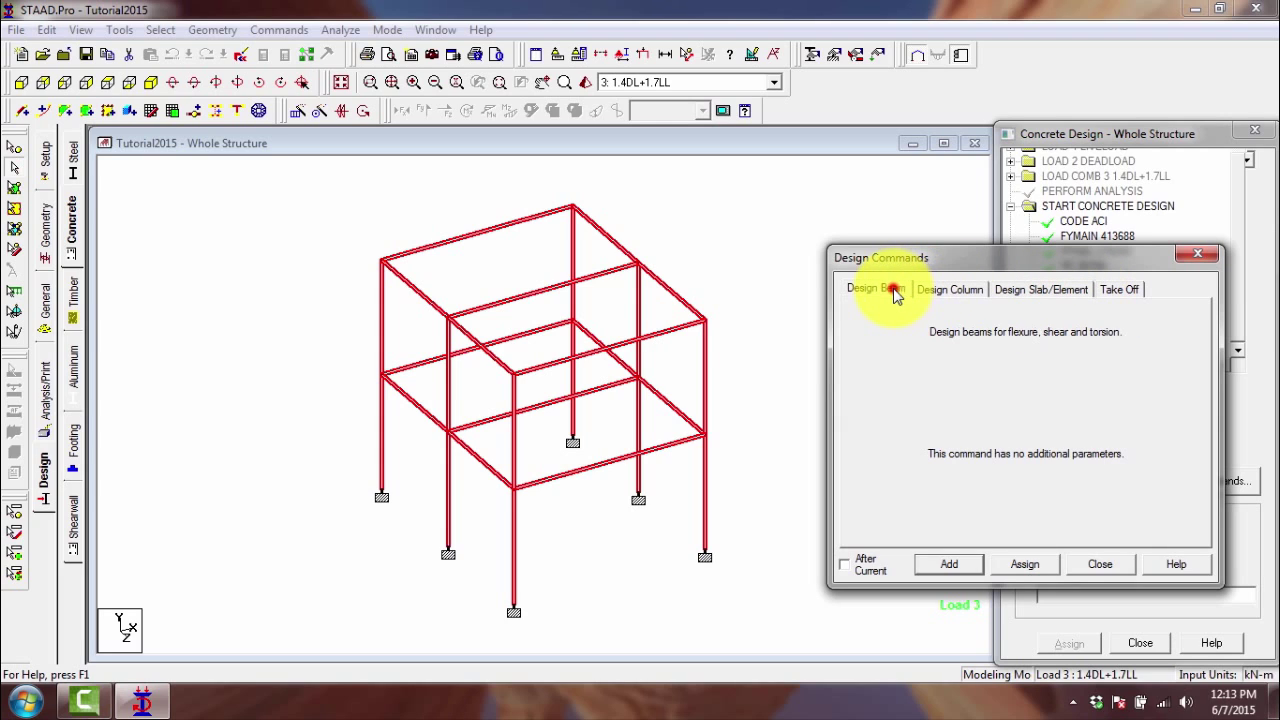
click(948, 292)
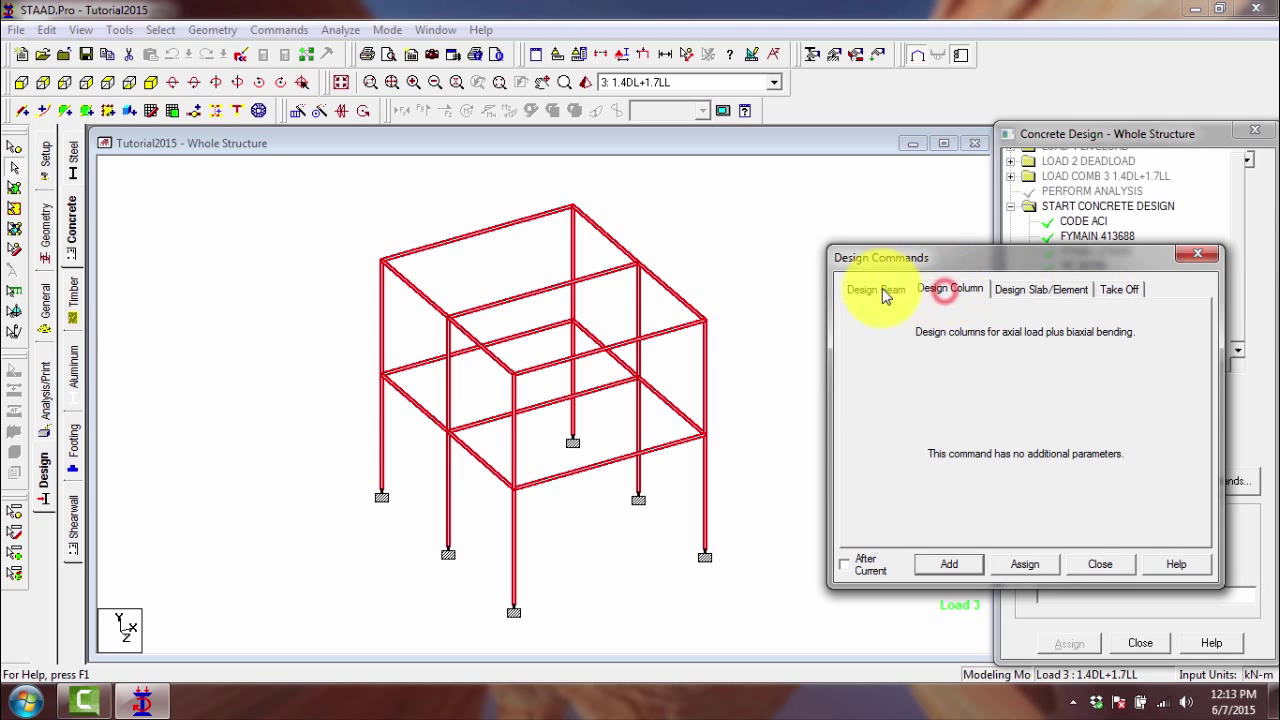
click(882, 292)
click(950, 292)
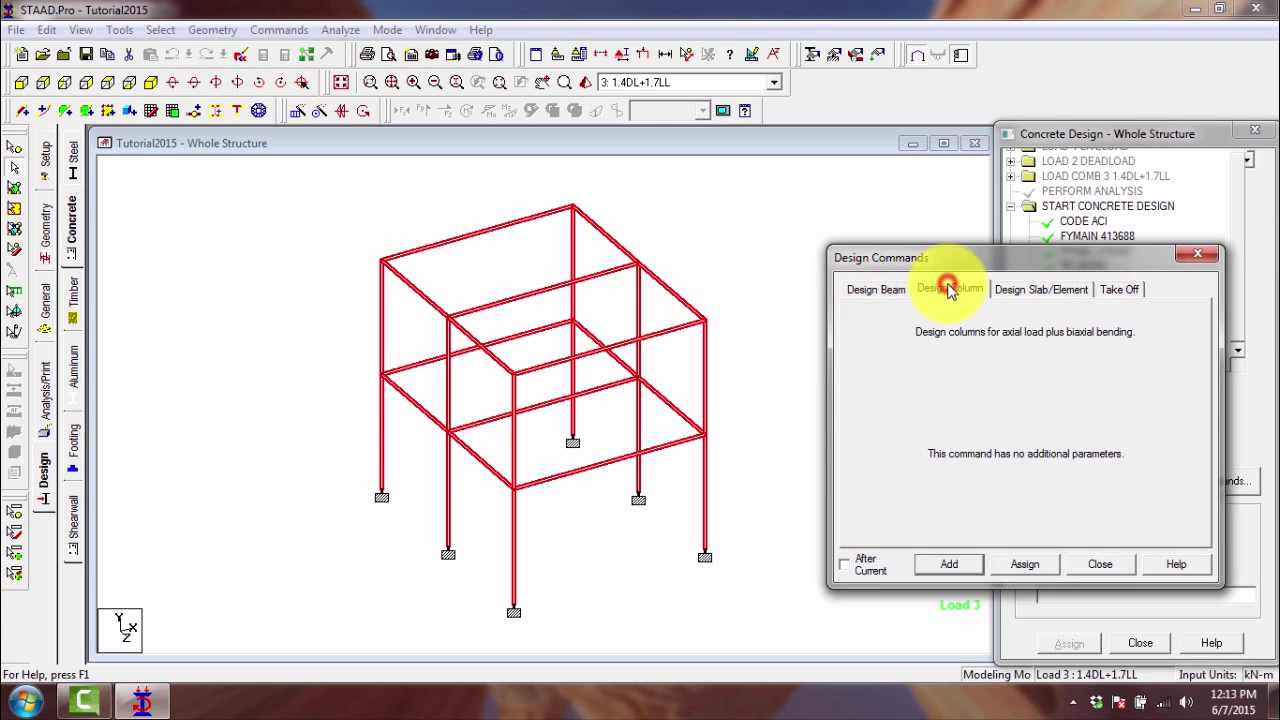
click(890, 292)
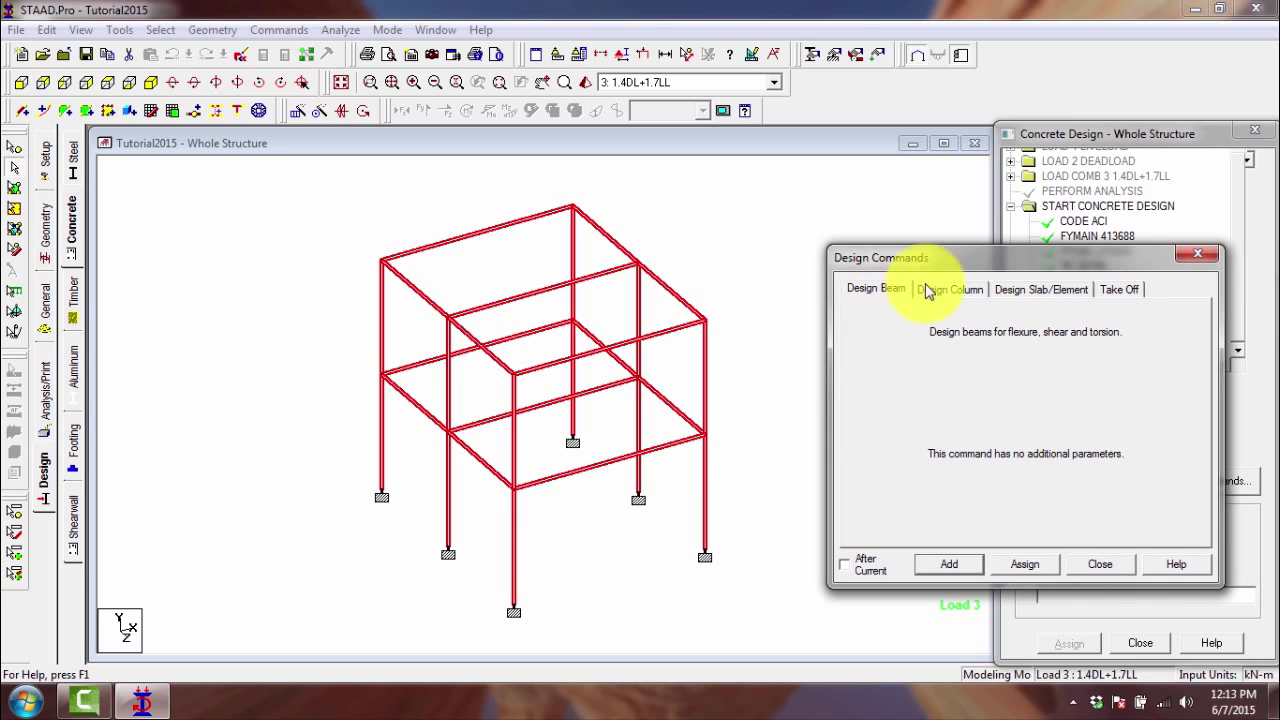
- Clear the highlight and pick all twelve roof and lower-floor beams with the cursor
click(1216, 257)
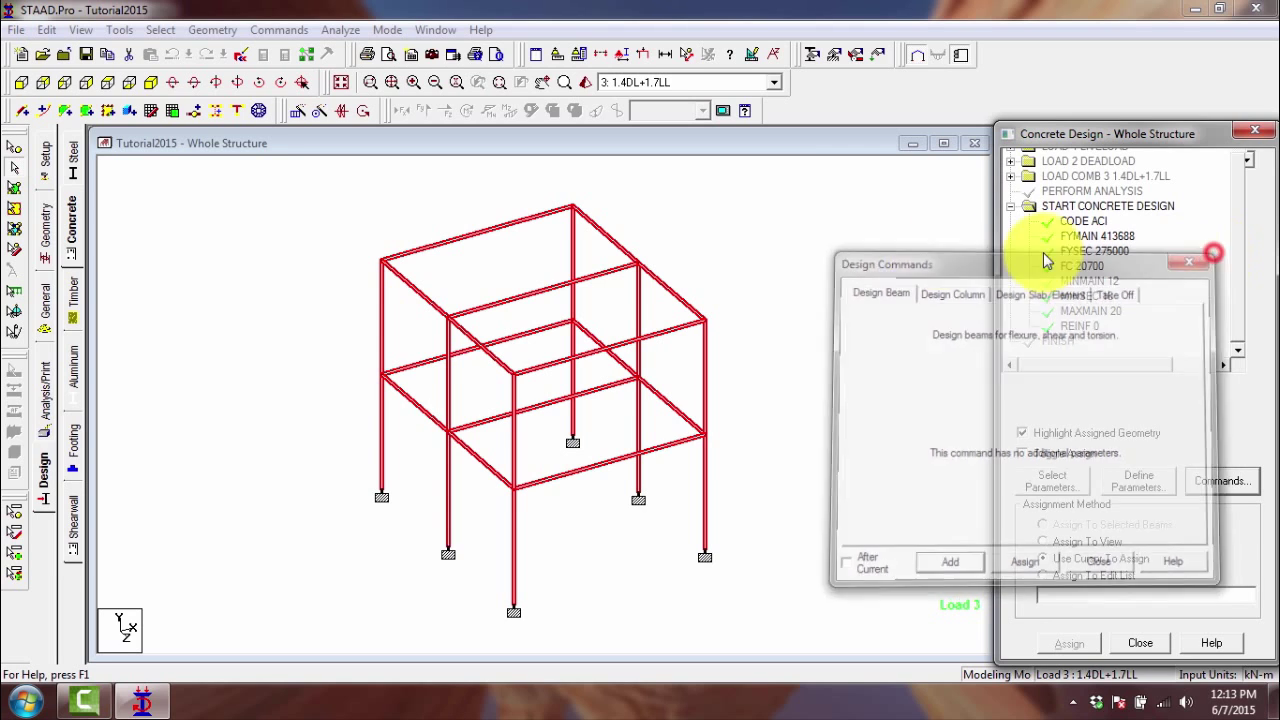
click(743, 286)
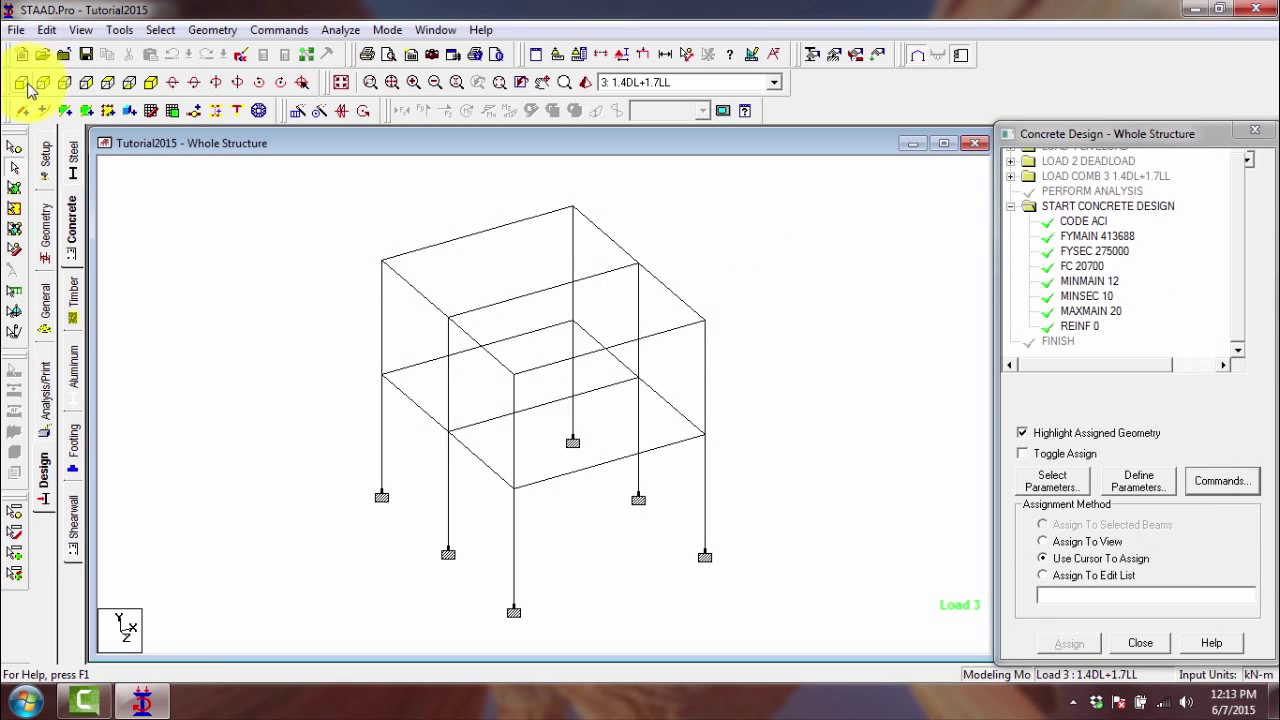
click(458, 244)
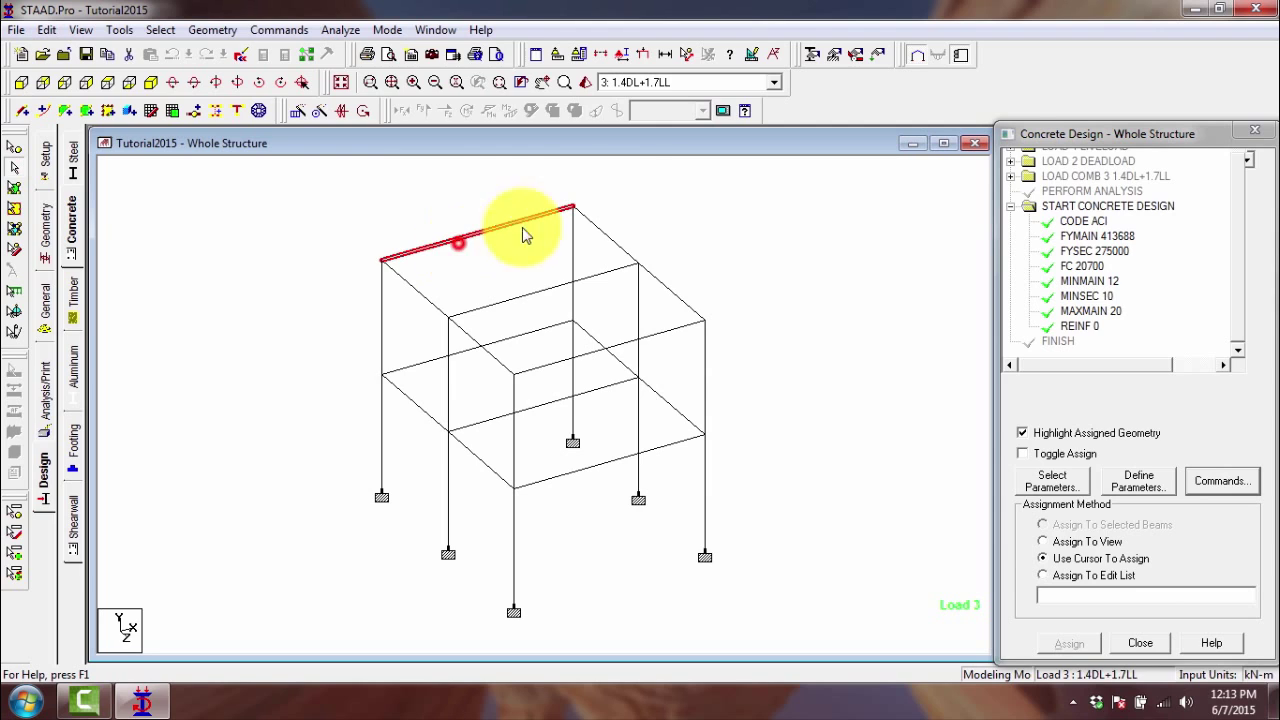
click(606, 235)
click(682, 326)
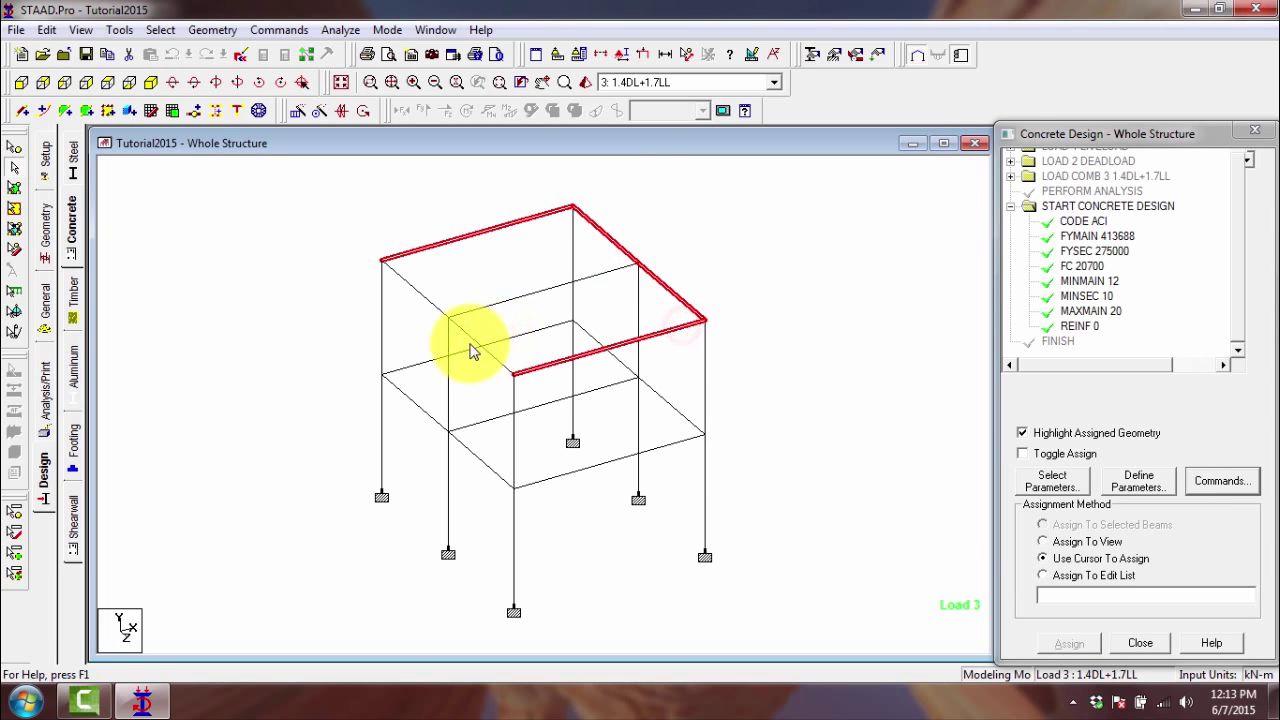
click(426, 300)
click(490, 310)
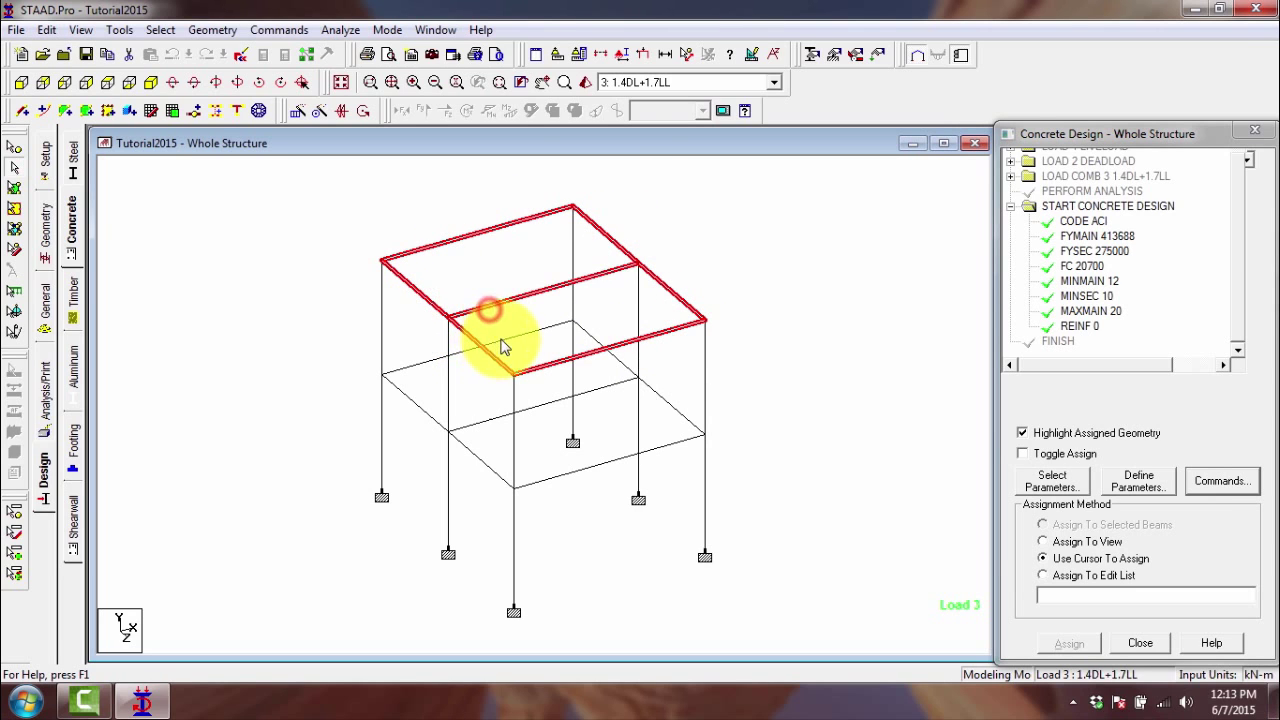
click(506, 338)
click(596, 339)
click(674, 407)
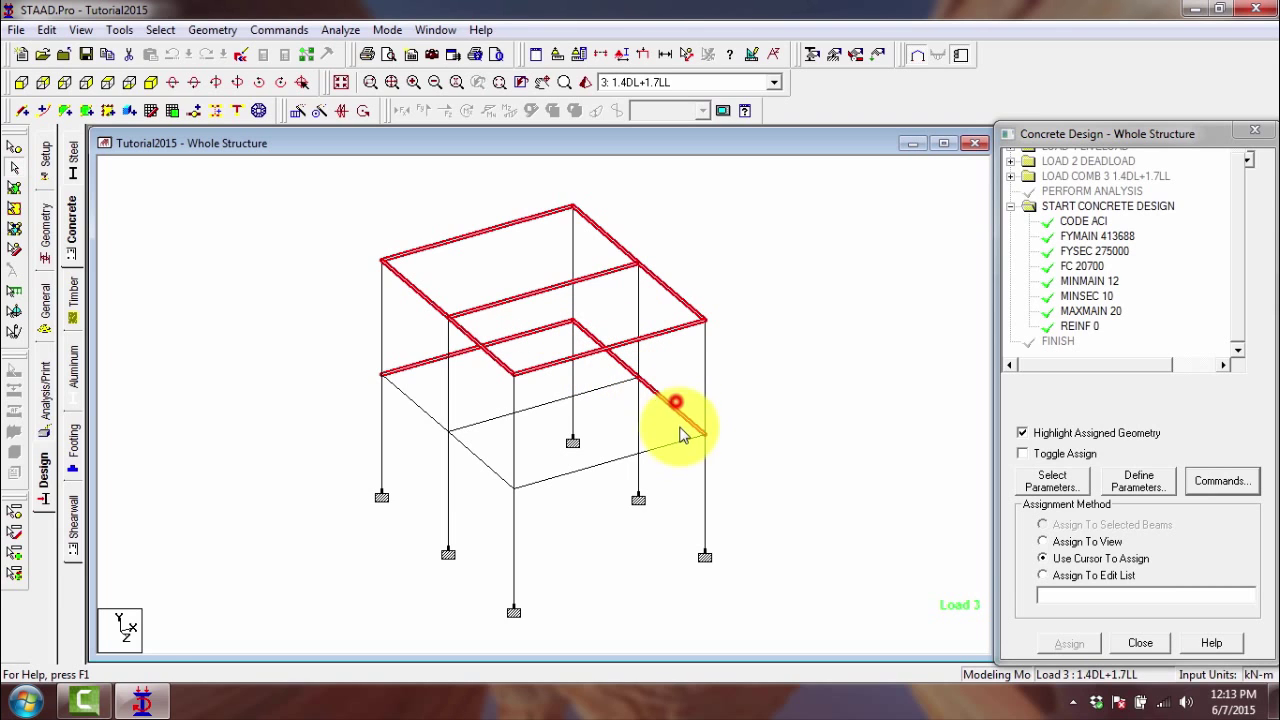
click(677, 440)
click(606, 388)
click(488, 455)
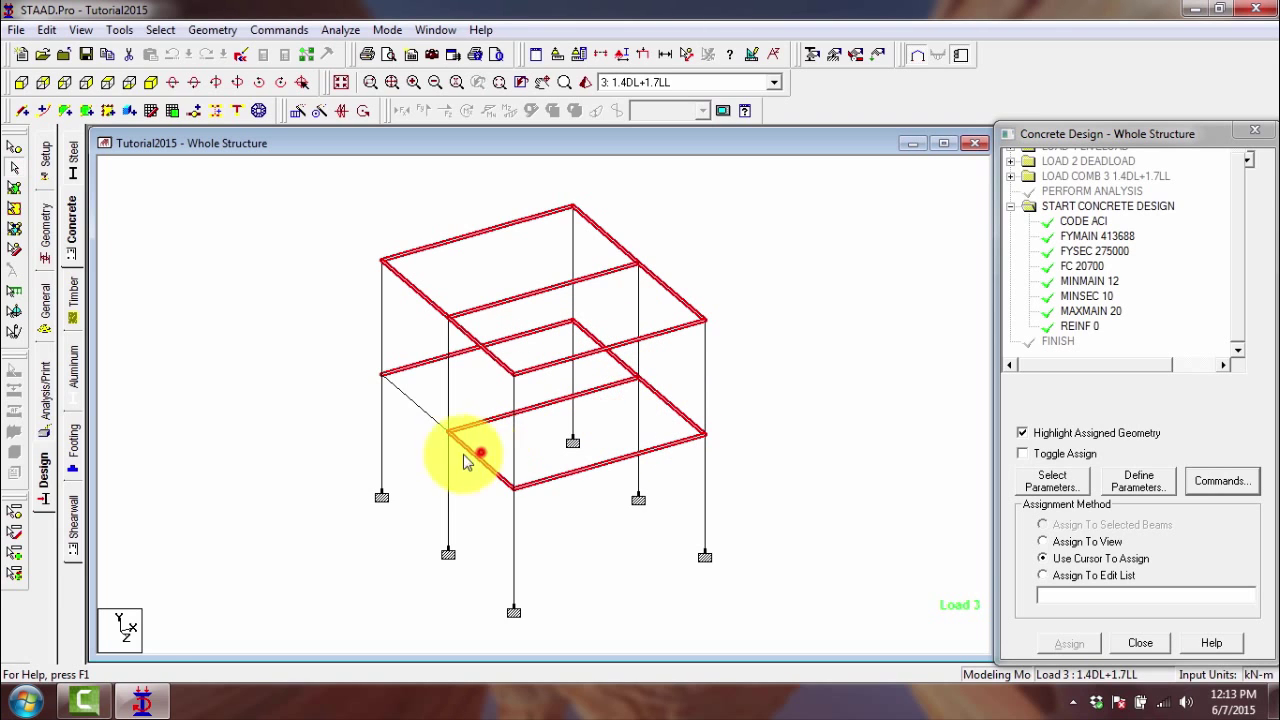
click(425, 414)
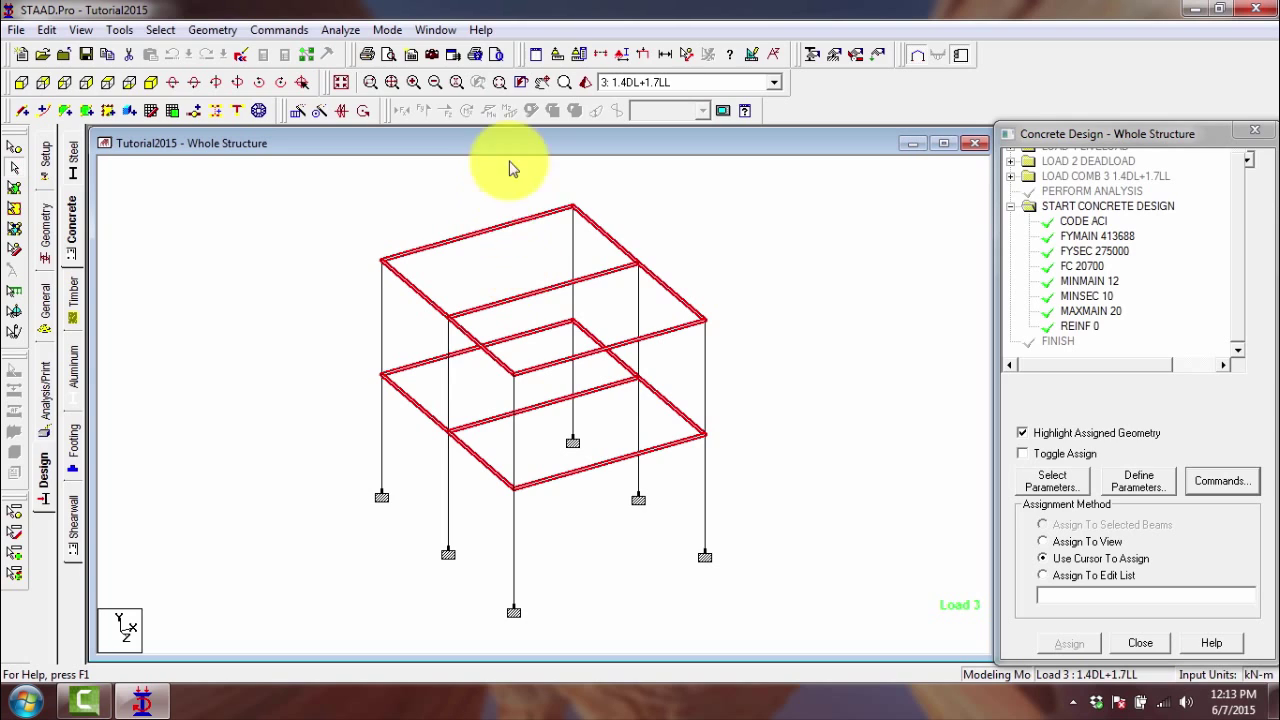
- Assign a DESIGN BEAM command to the picked beams
click(1221, 484)
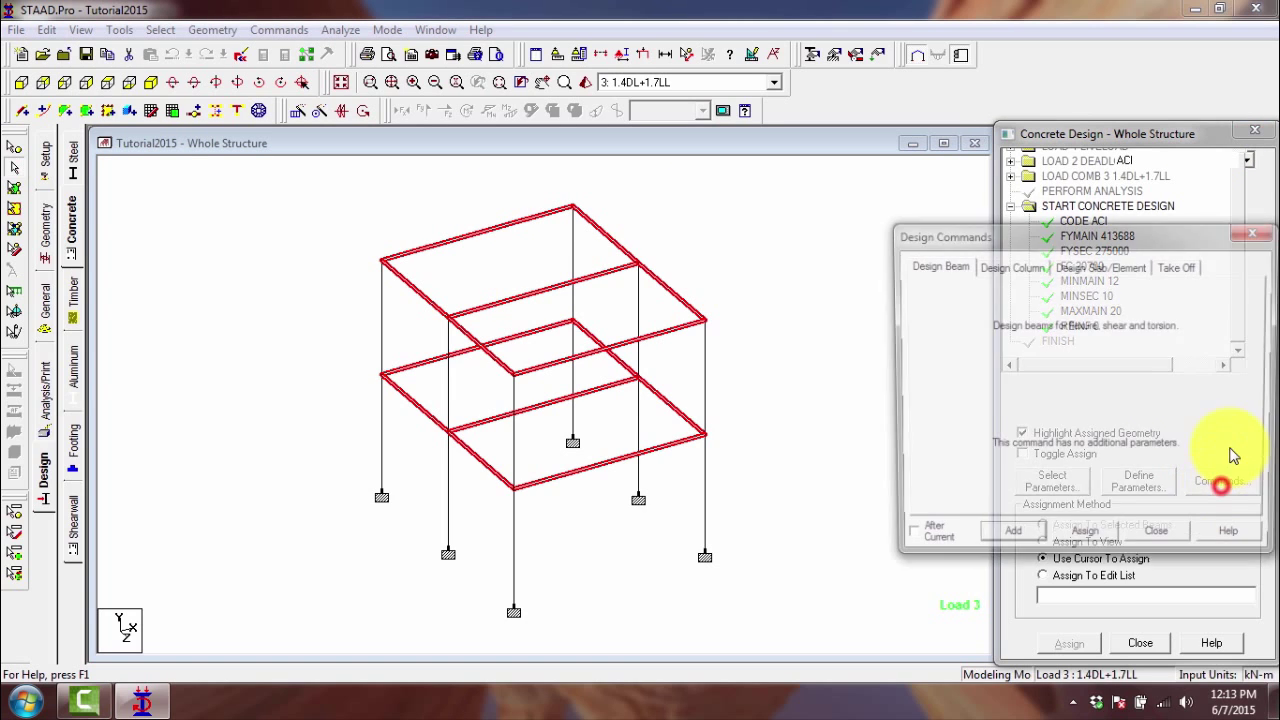
click(921, 272)
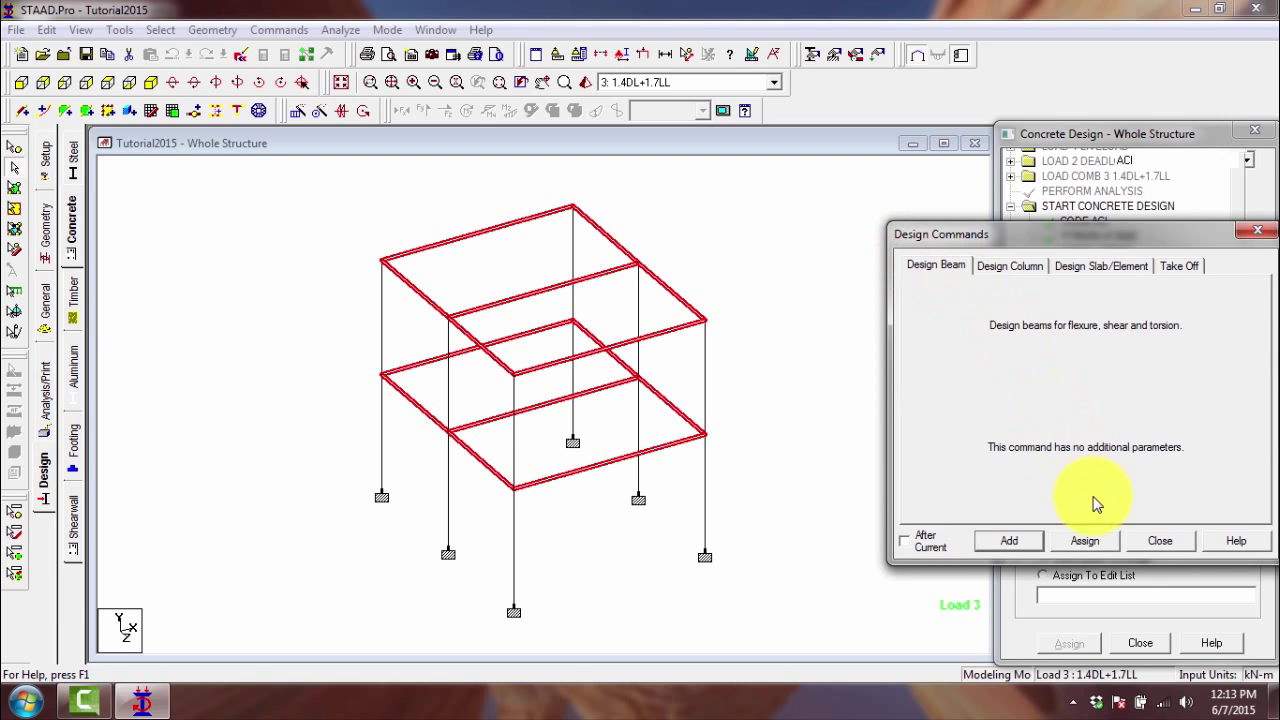
click(1069, 542)
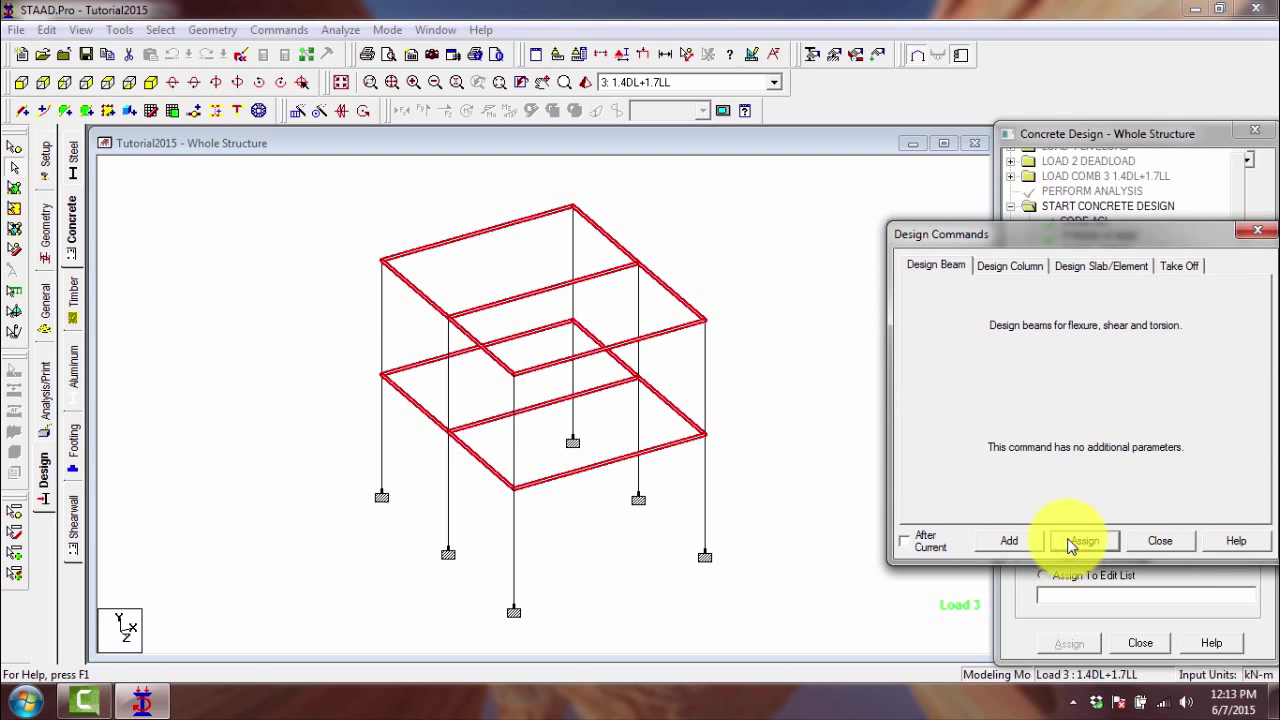
click(1157, 541)
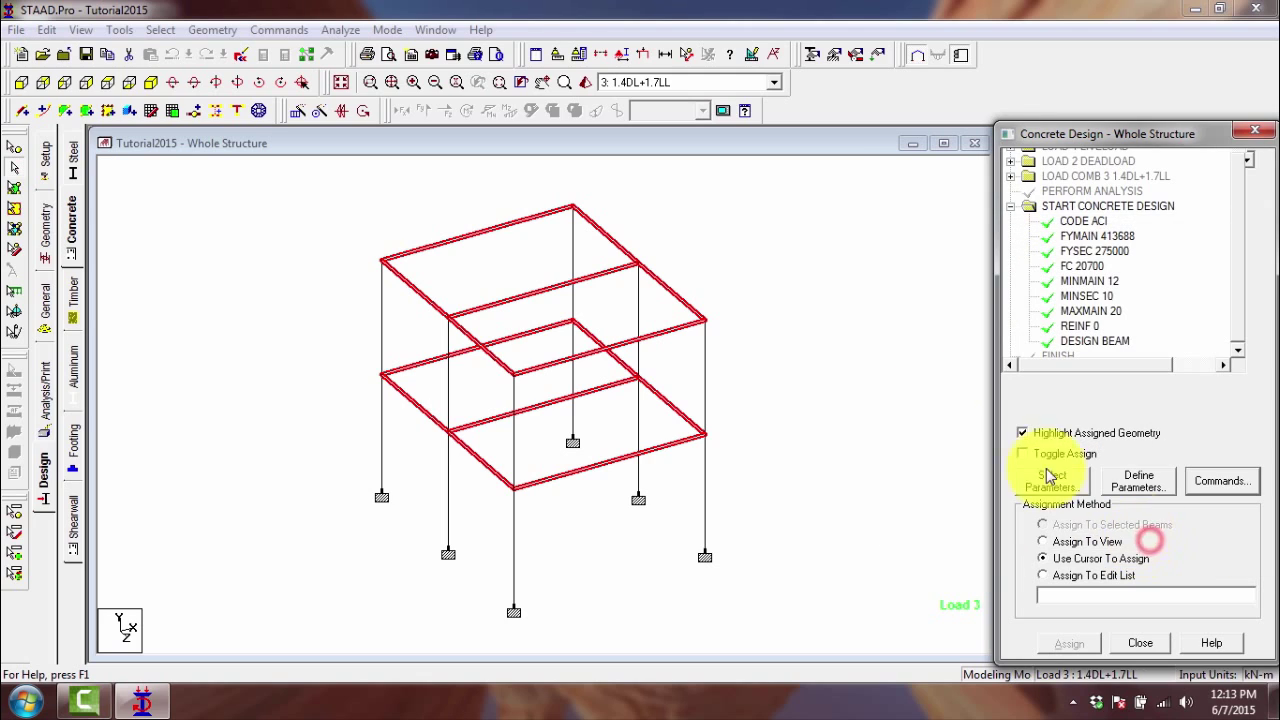
- Clear the beam highlight and pick all twelve upper and lower columns with the cursor
click(826, 353)
click(383, 334)
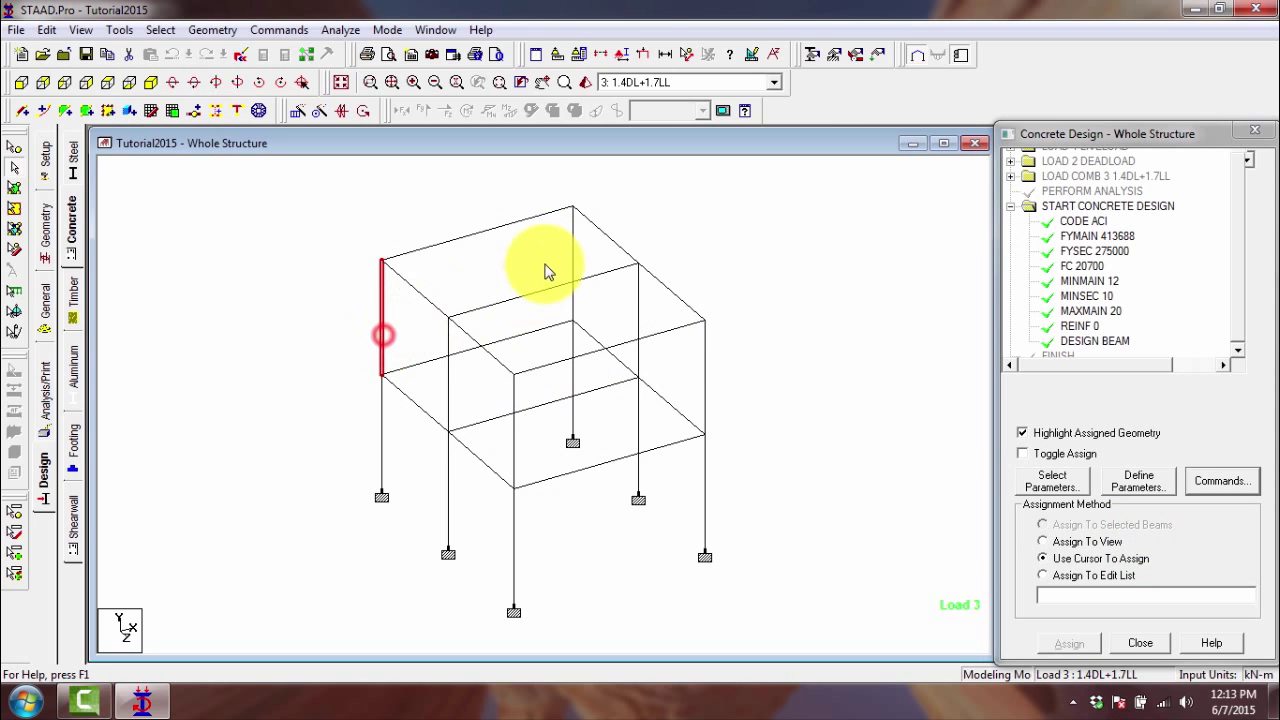
click(572, 252)
click(637, 297)
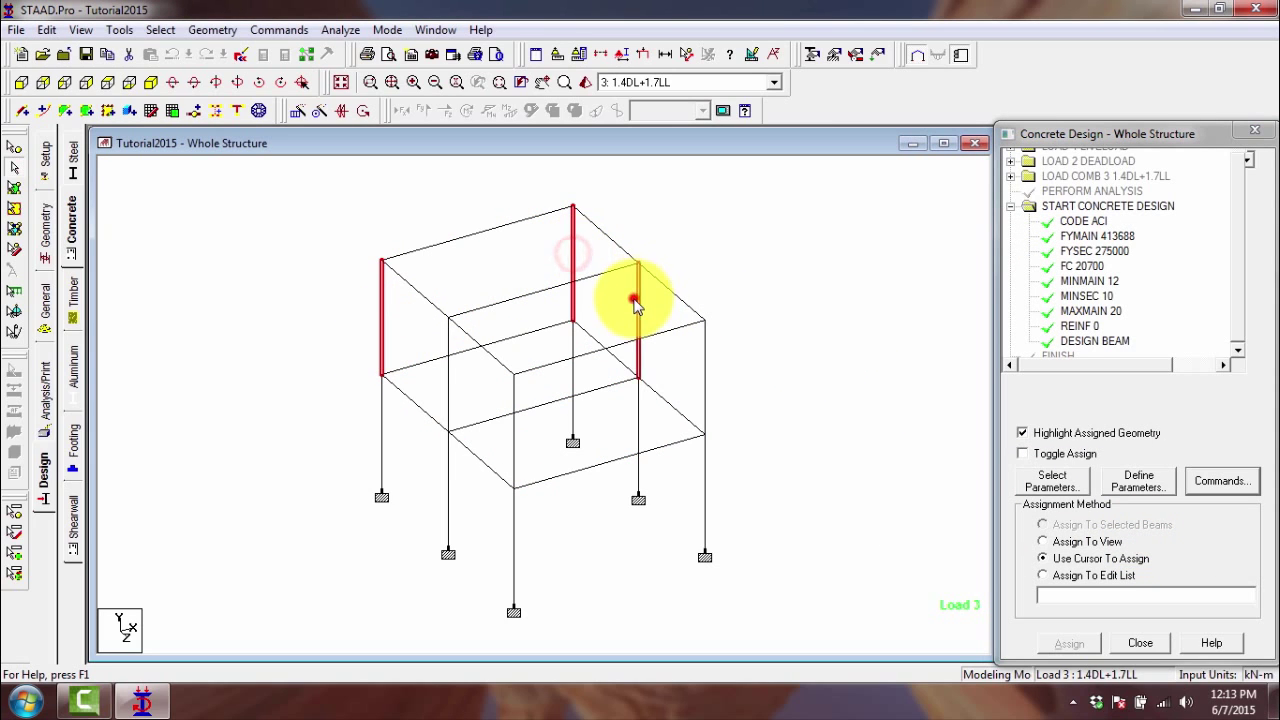
click(704, 372)
click(707, 478)
click(636, 417)
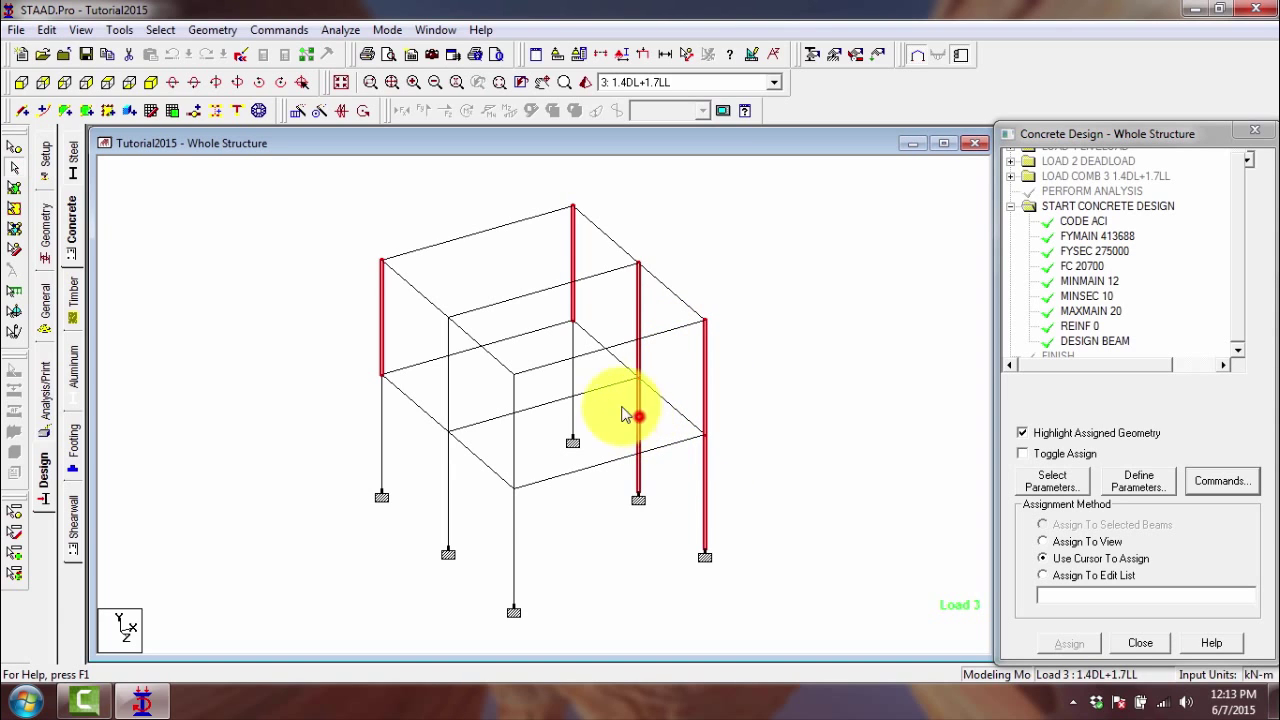
click(569, 371)
click(514, 514)
click(514, 452)
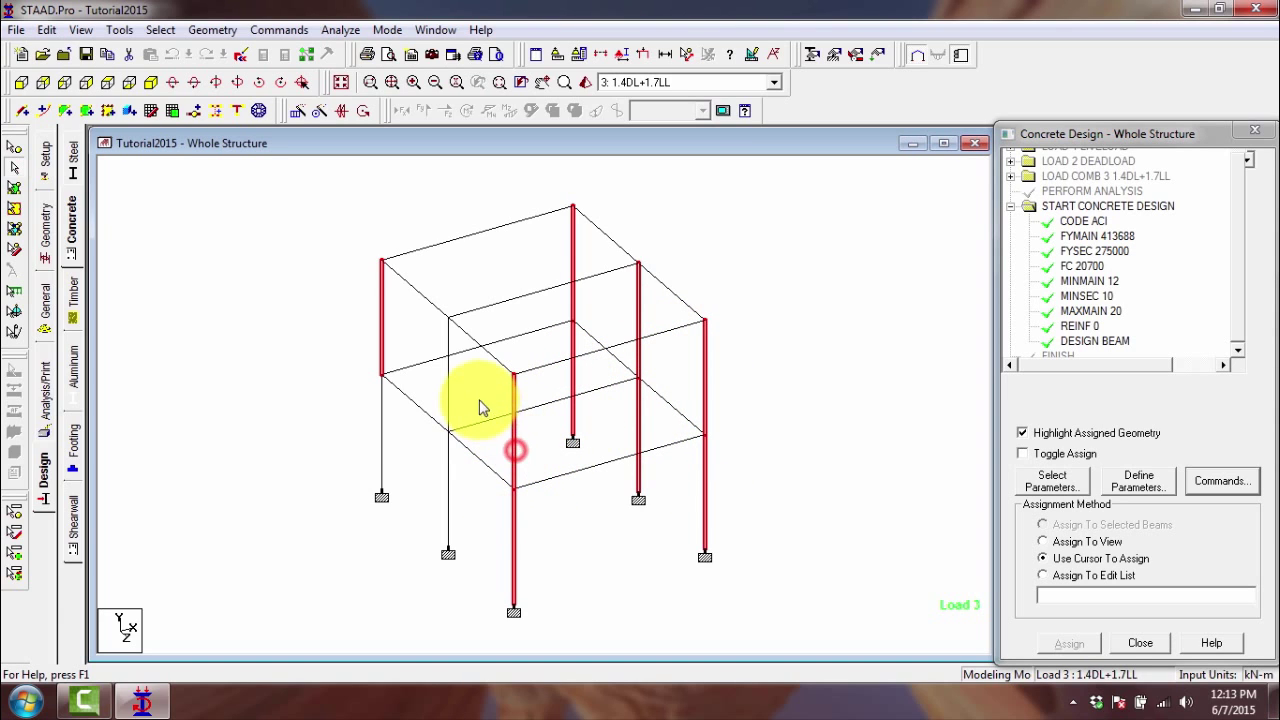
click(444, 386)
click(381, 420)
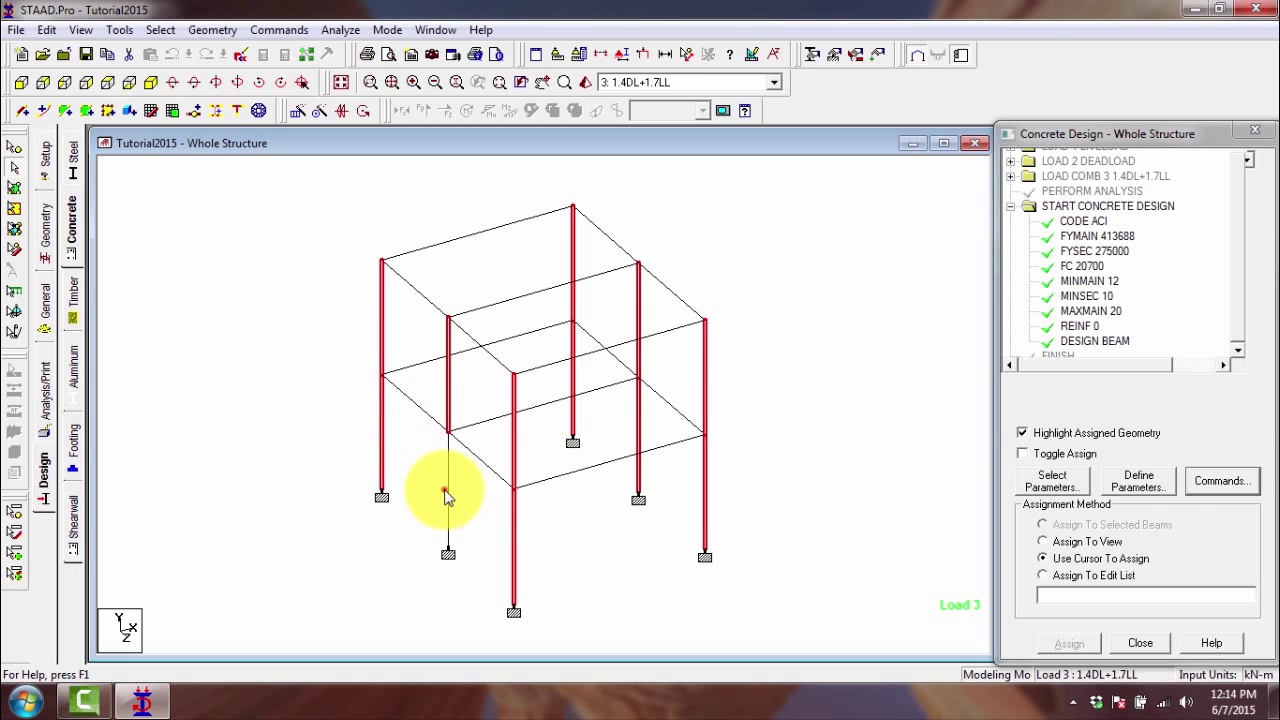
click(446, 488)
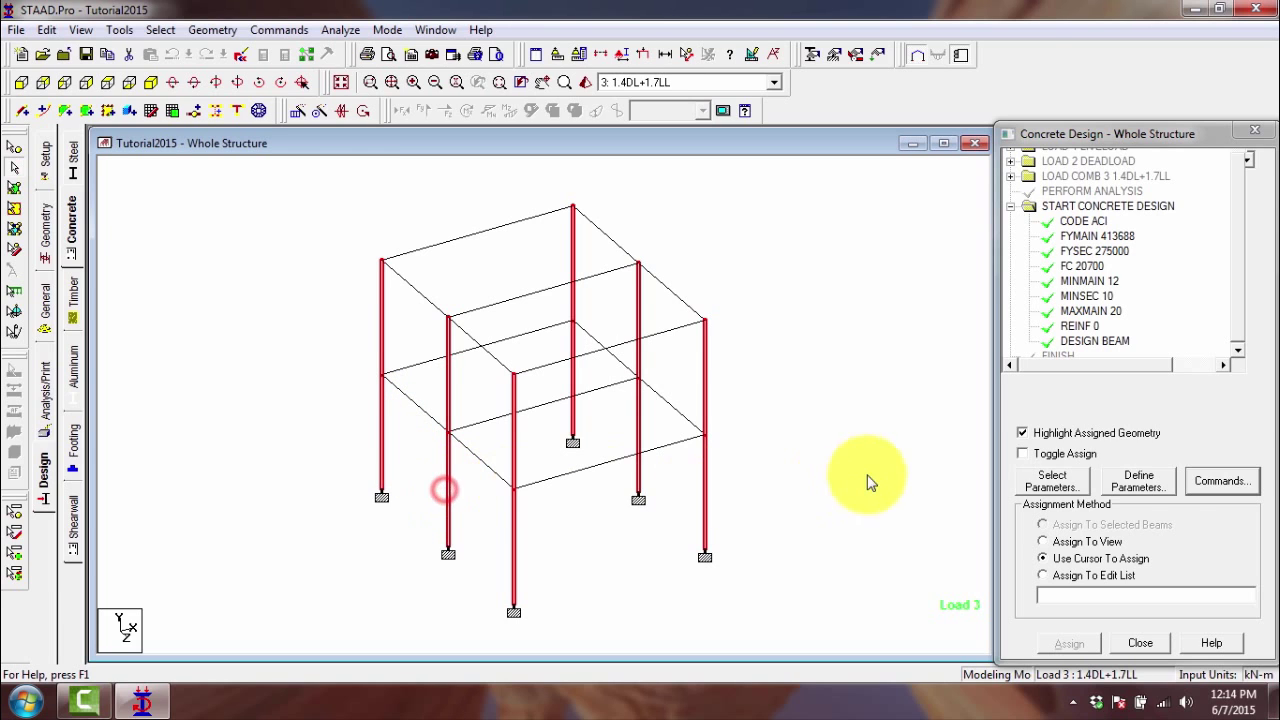
- Assign a DESIGN COLUMN command to the picked columns
click(1222, 482)
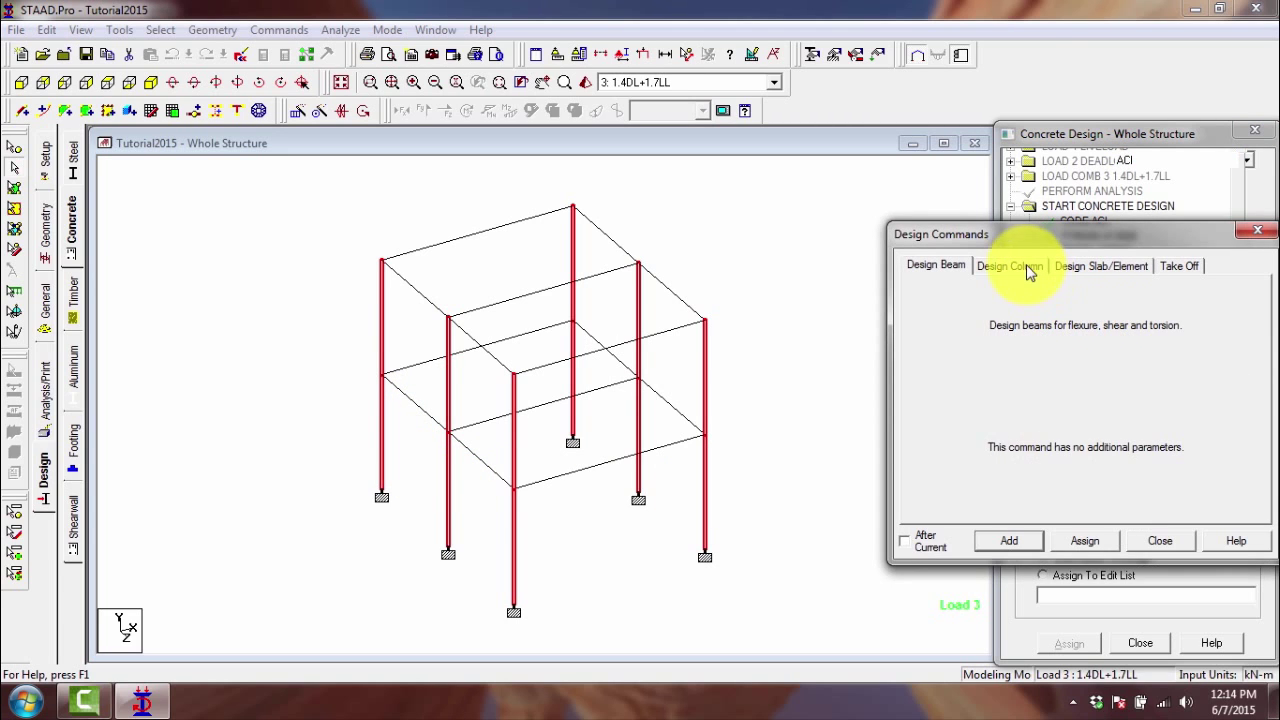
click(1026, 270)
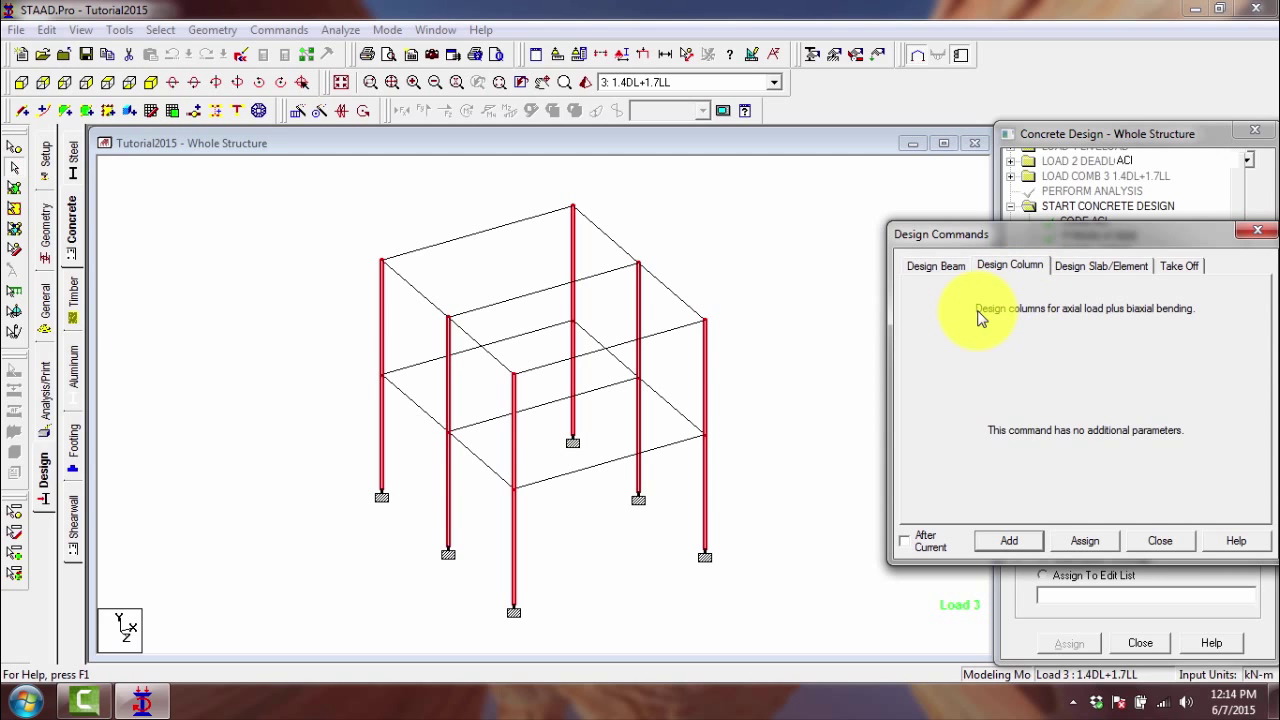
click(1092, 545)
click(1145, 540)
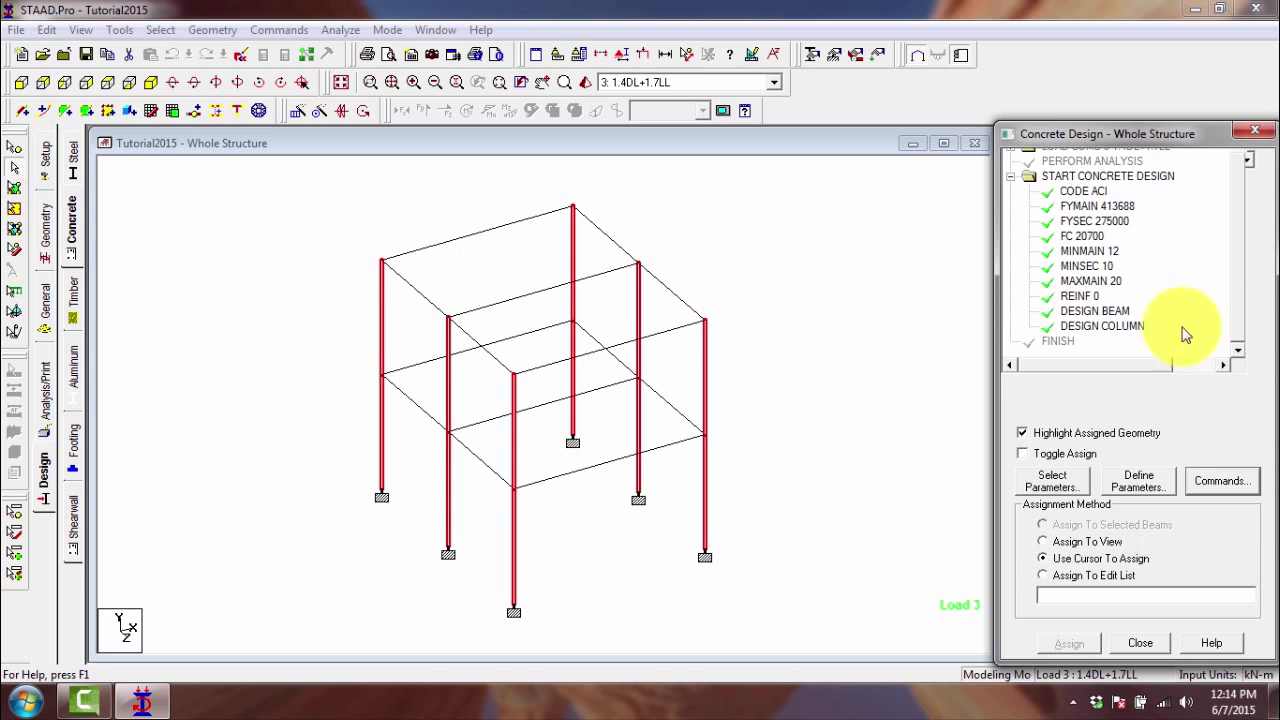
- Check which members each concrete design command covers, from CODE ACI through DESIGN BEAM and DESIGN COLUMN
click(1093, 311)
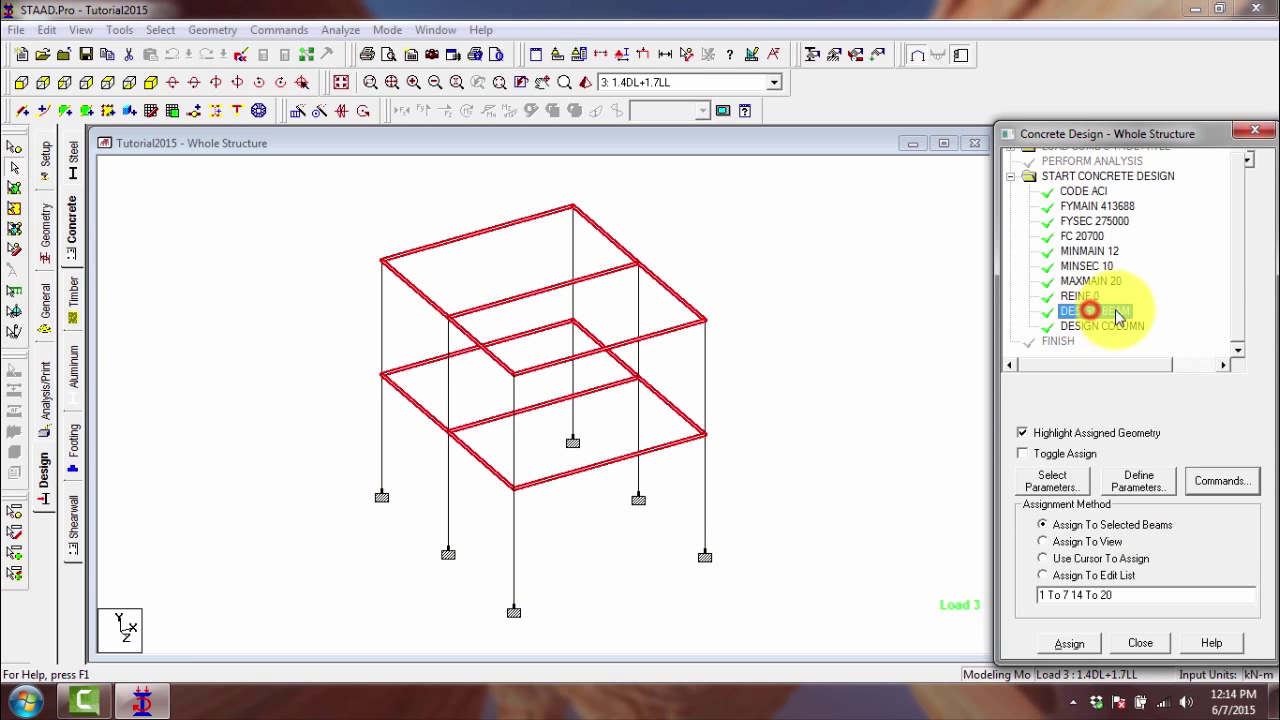
click(1090, 176)
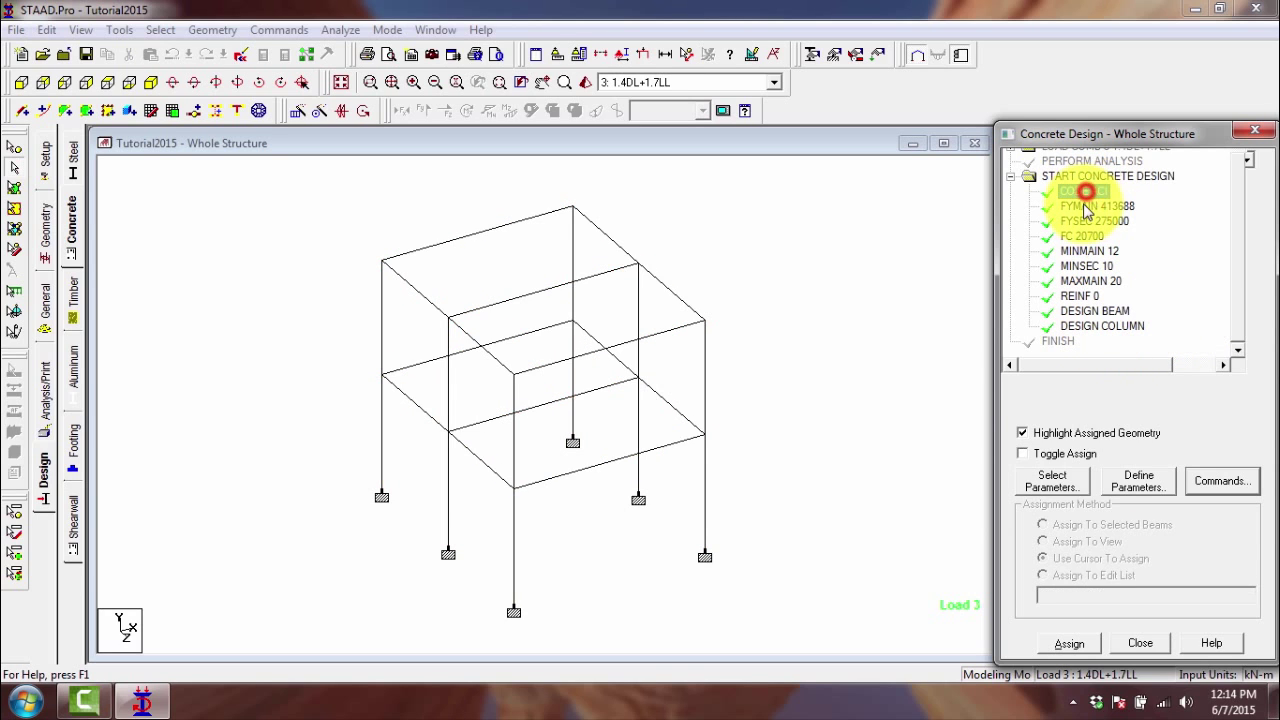
click(1083, 191)
click(1096, 206)
click(1088, 252)
click(1085, 266)
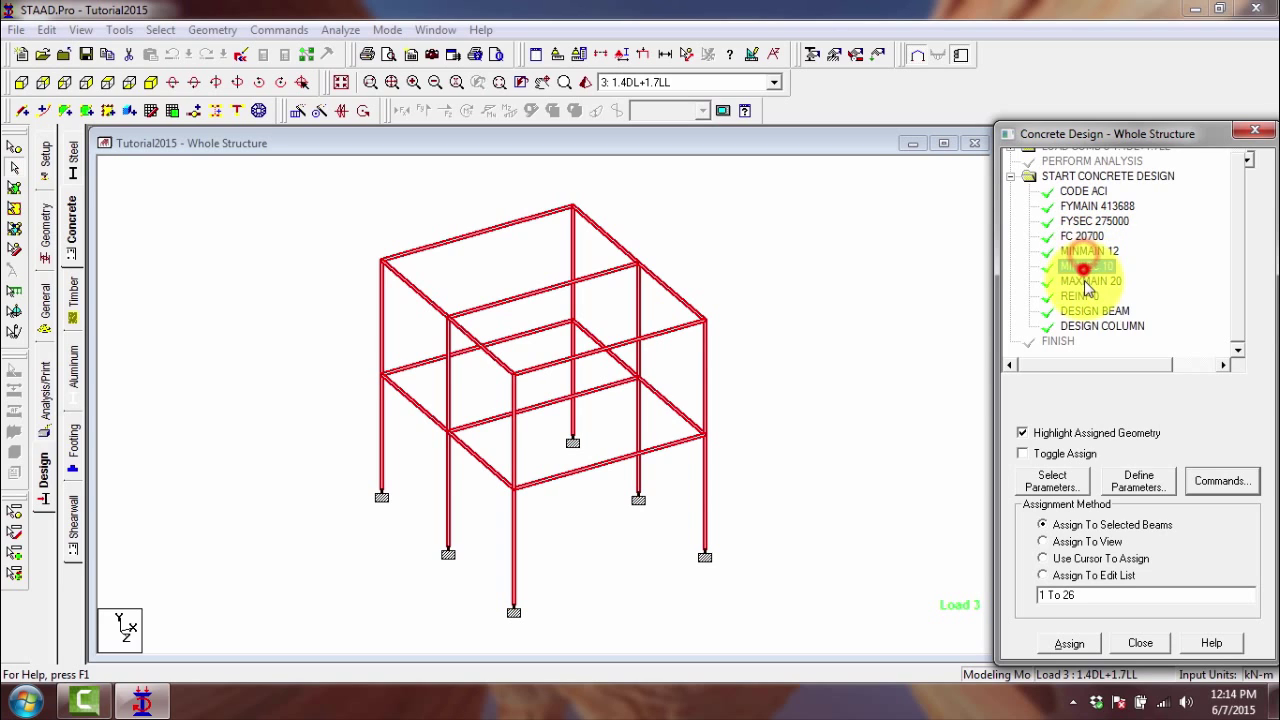
click(1088, 281)
click(1082, 296)
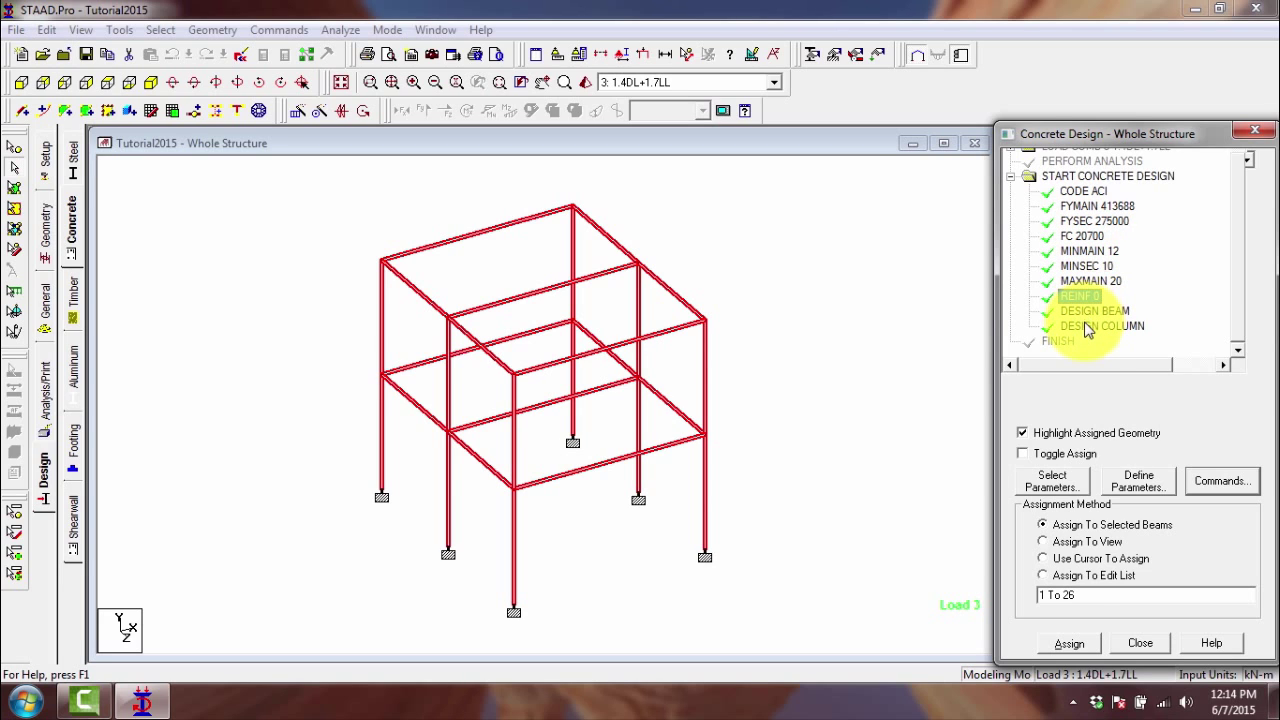
click(1088, 327)
- Step through CODE ACI, FYMAIN 413688, FYSEC 275000 and FC 20700 to REINF 0, then choose Use Cursor To Assign
click(1082, 192)
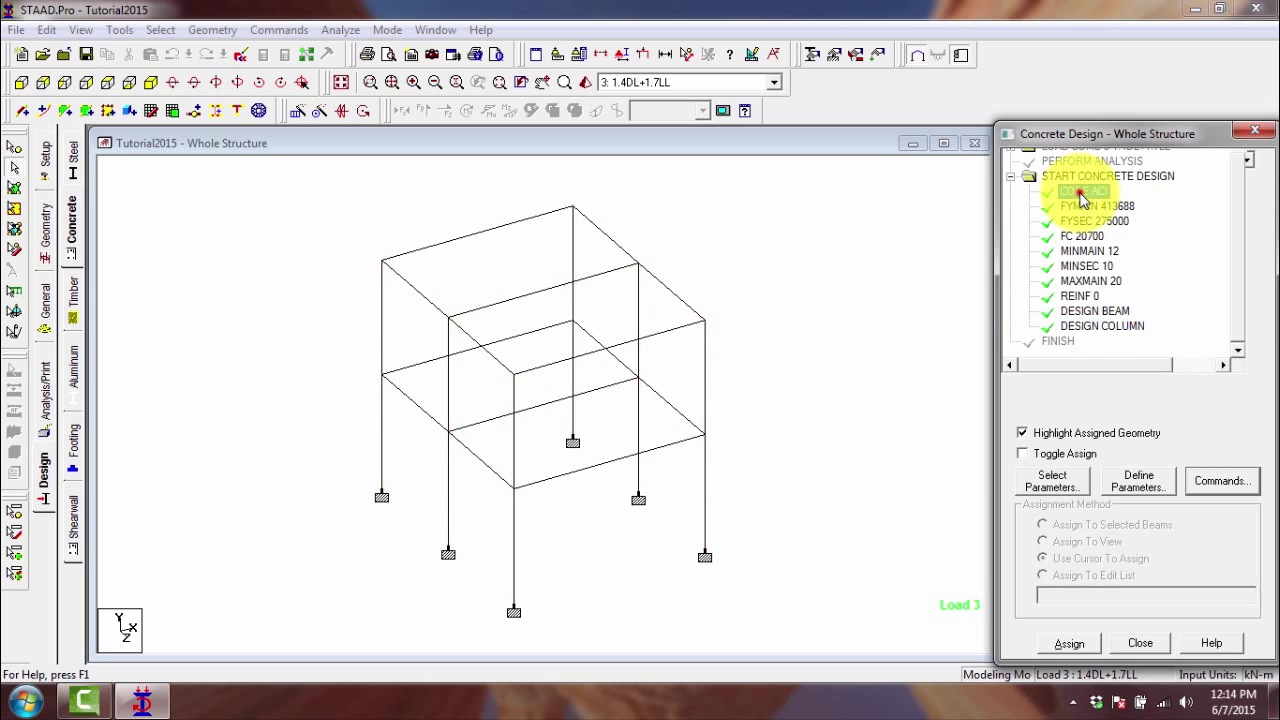
click(1084, 205)
click(1084, 220)
click(1082, 236)
click(1082, 251)
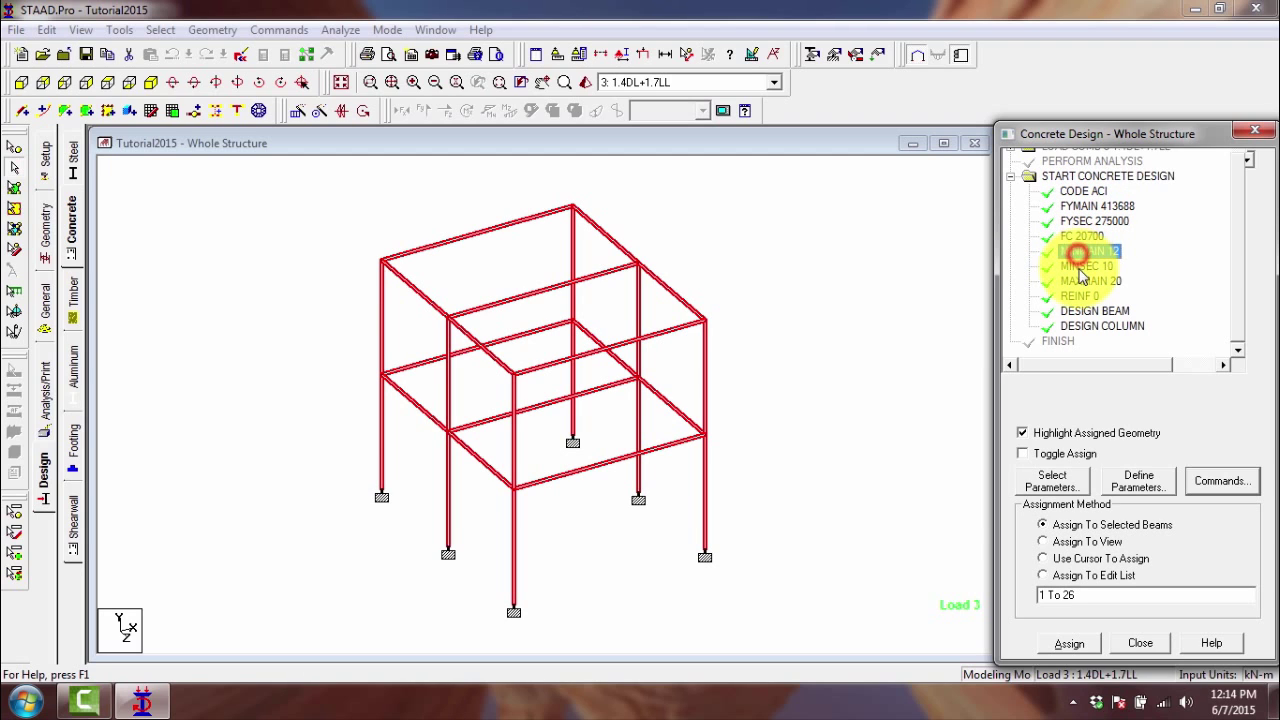
click(1080, 267)
click(1082, 281)
click(1078, 296)
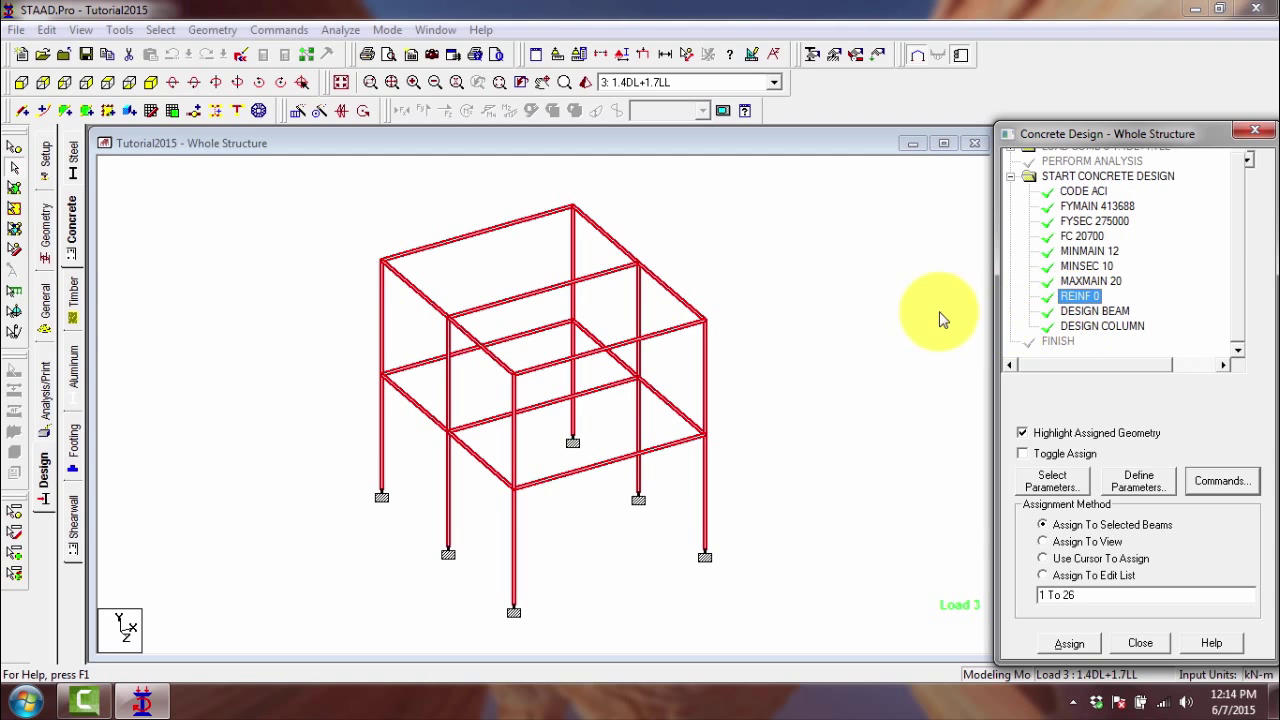
click(878, 346)
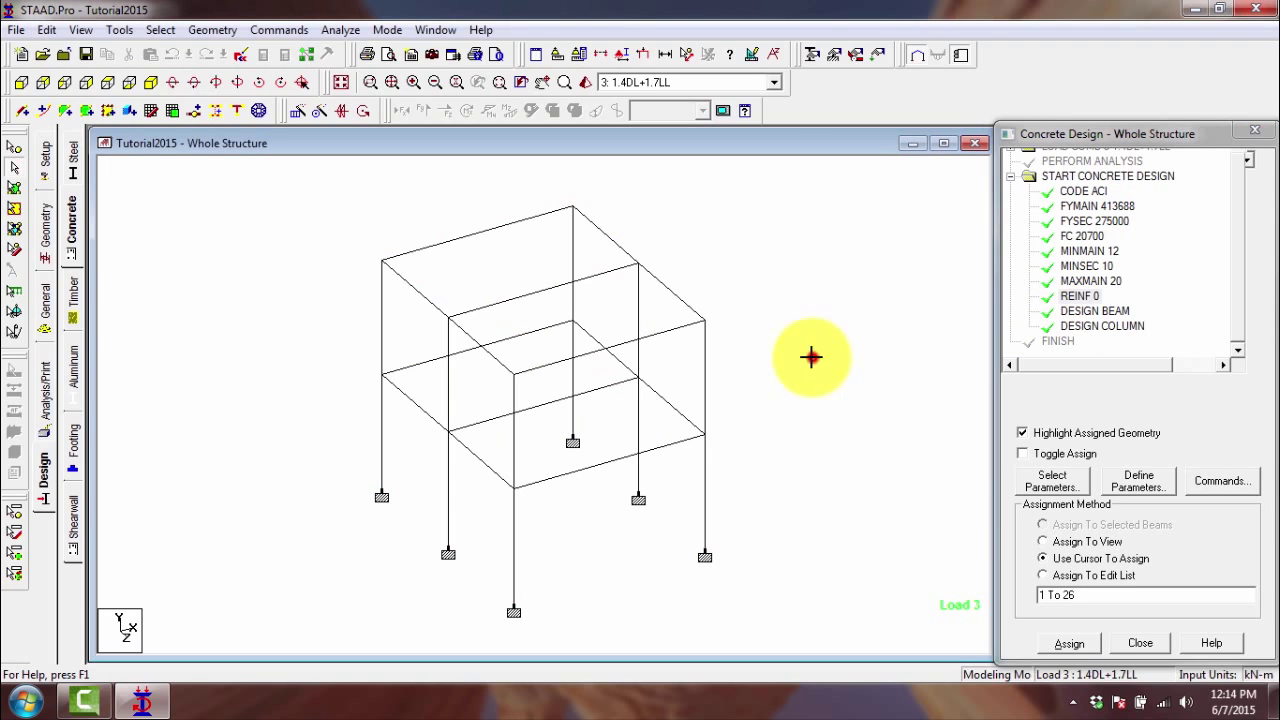
- Switch to the Footing design settings and set the current code to American
click(75, 462)
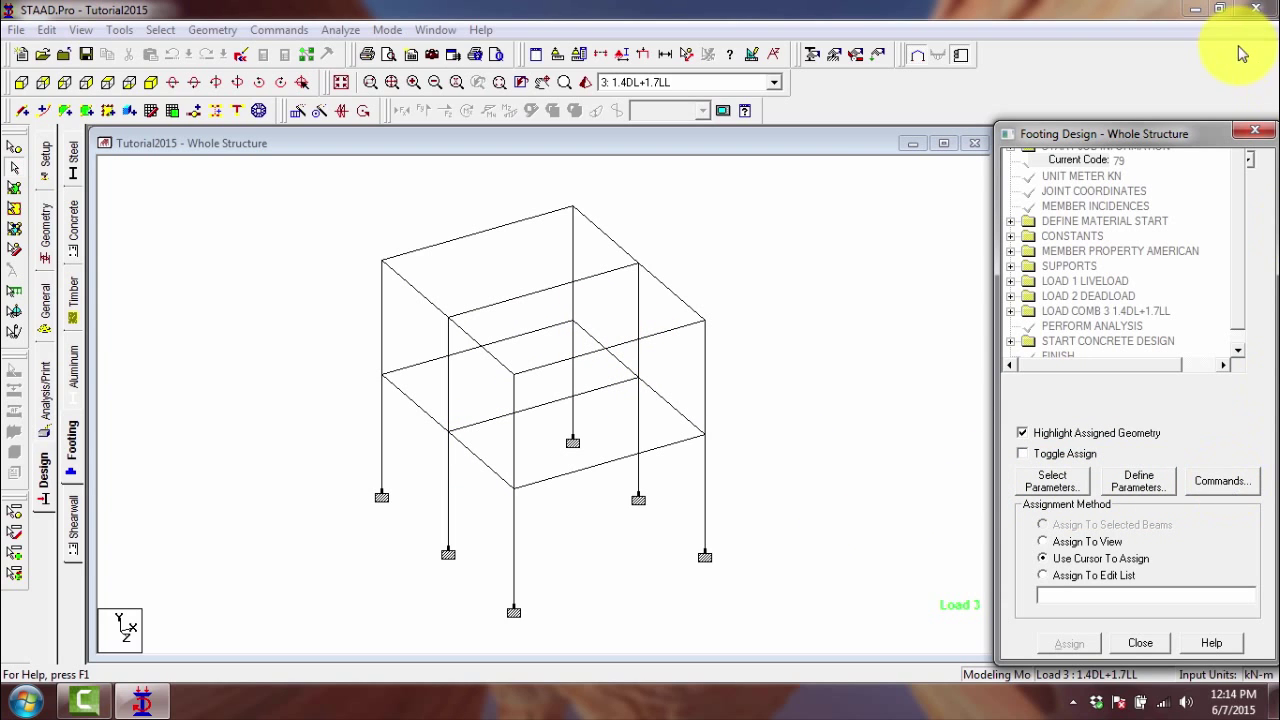
click(1250, 160)
click(1250, 163)
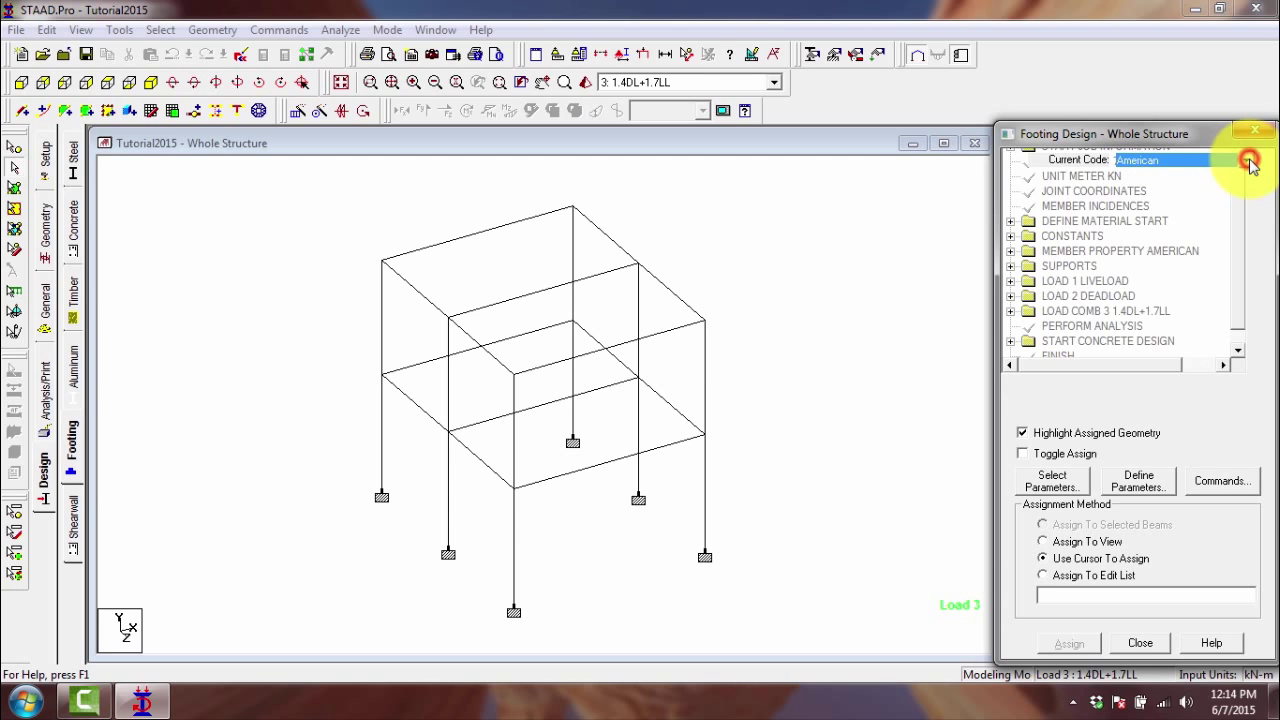
- Check the footing parameter selection list, then bring up the footing Design Parameters dialog
click(1071, 483)
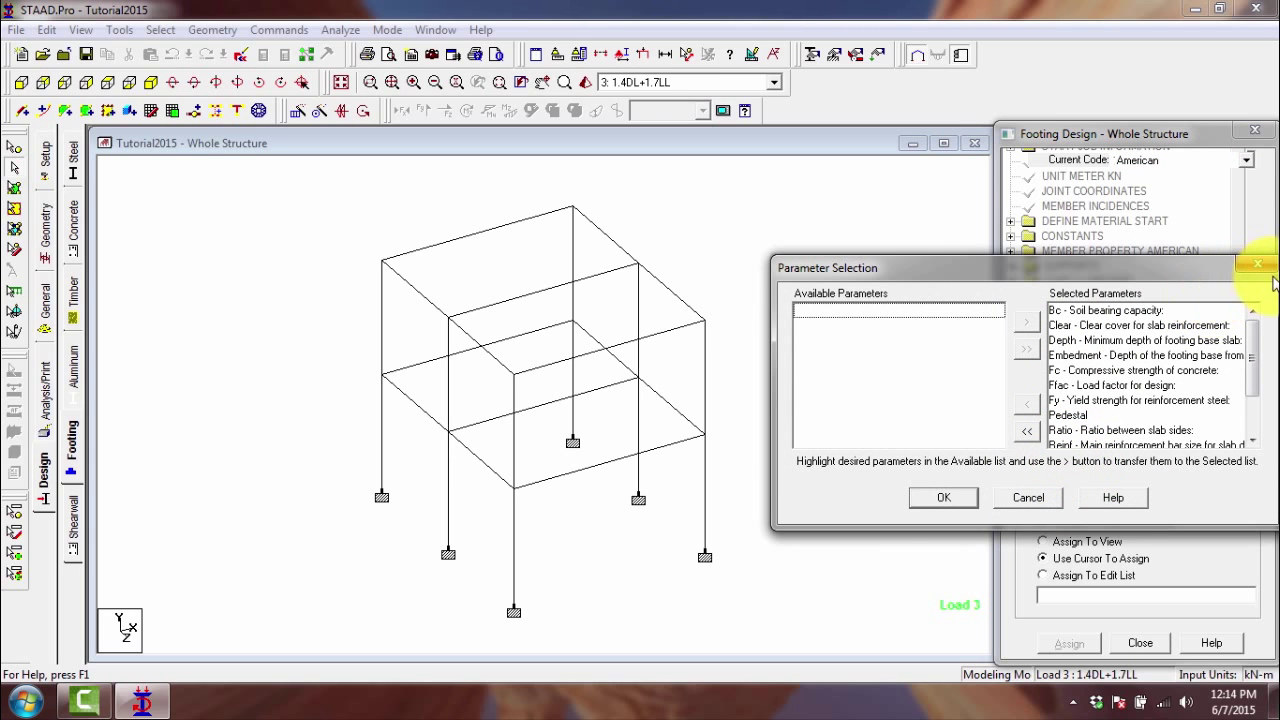
click(1257, 264)
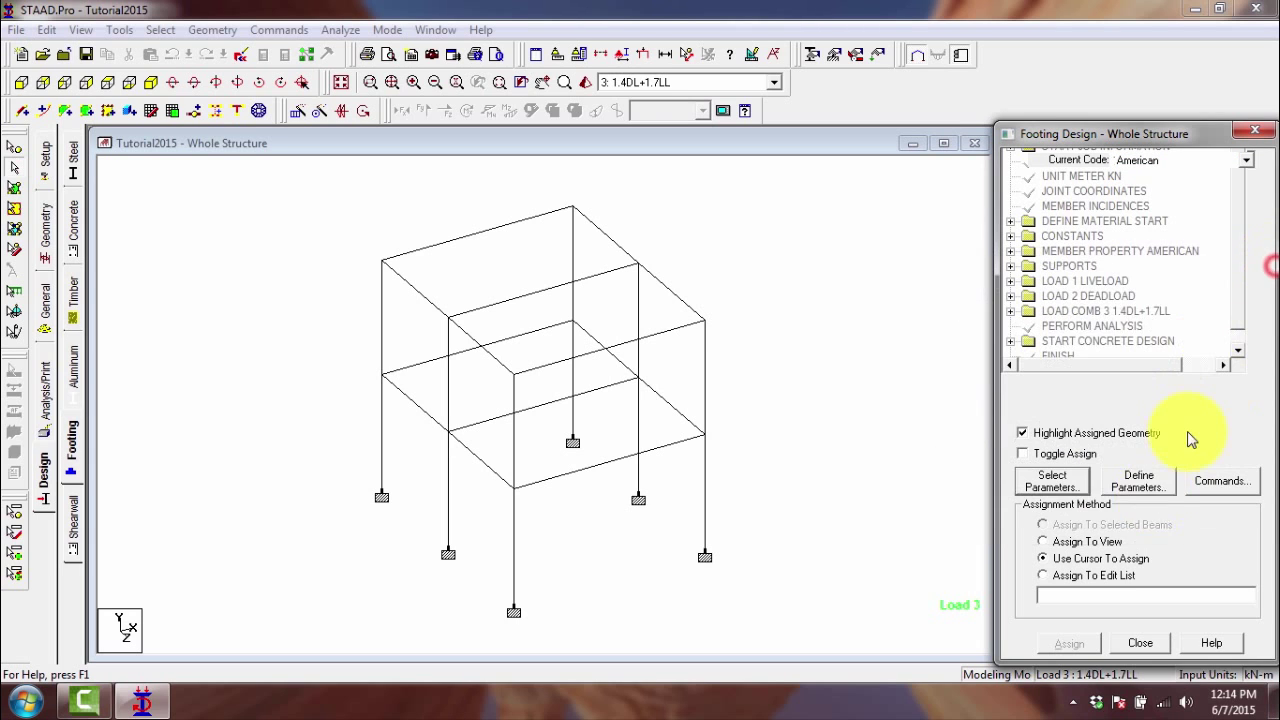
click(1156, 493)
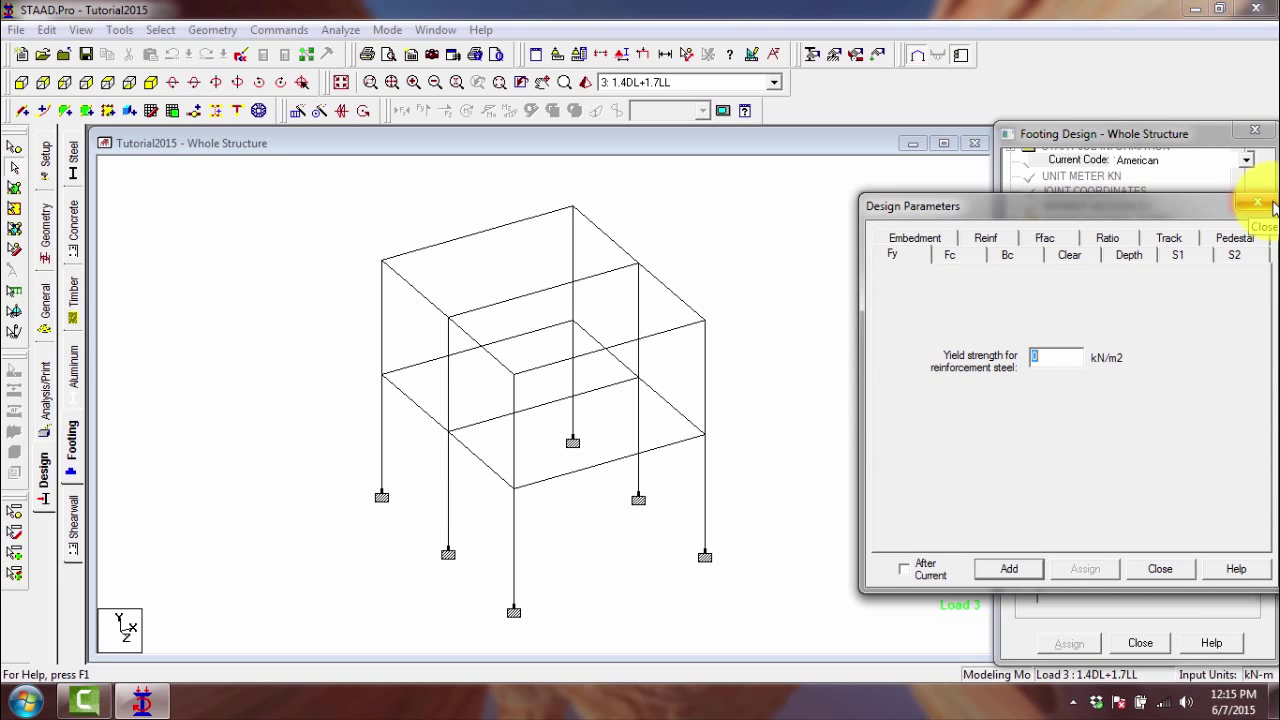
- Close the footing parameters, try picking columns and beams in the frame, then clear the selection
click(1260, 204)
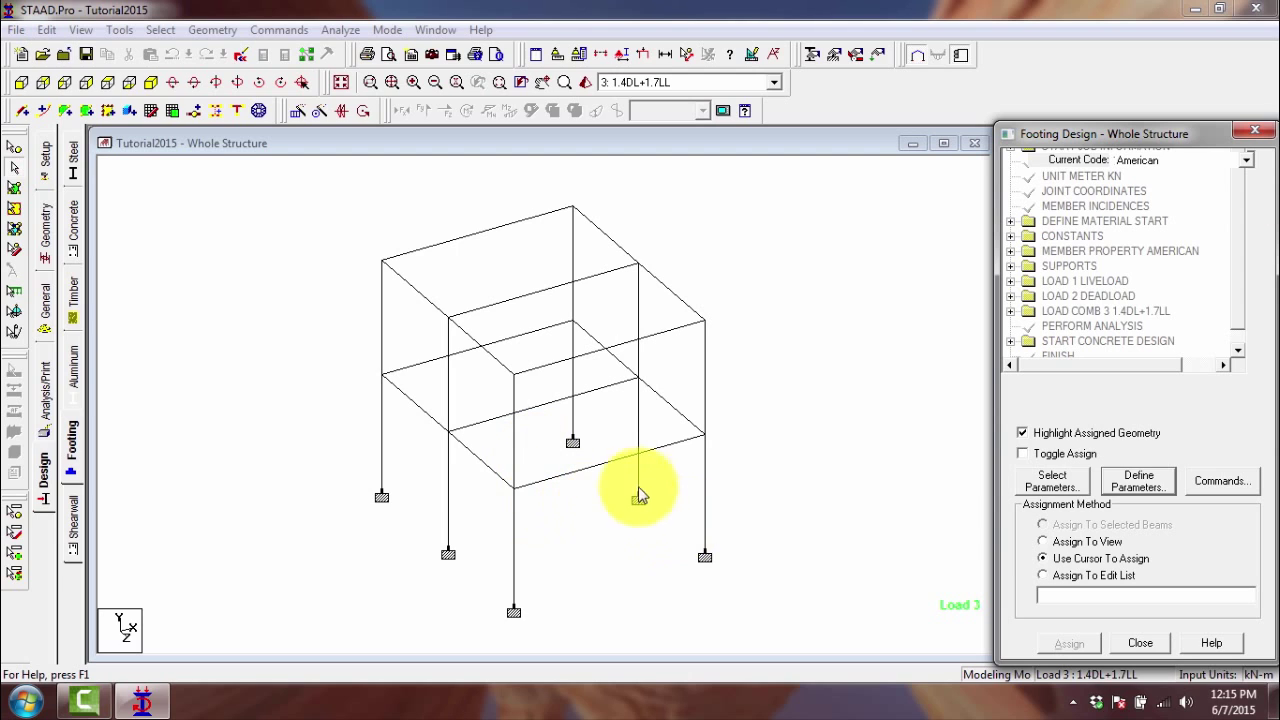
click(705, 555)
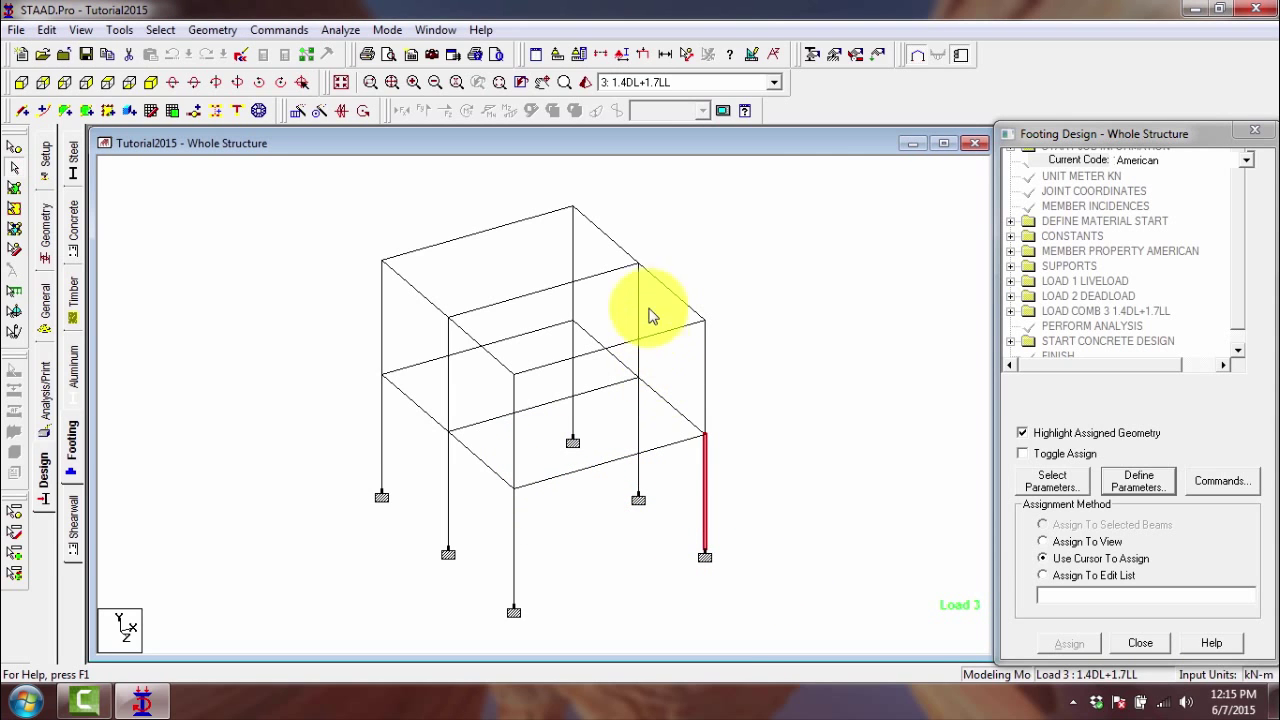
drag(306, 206, 808, 614)
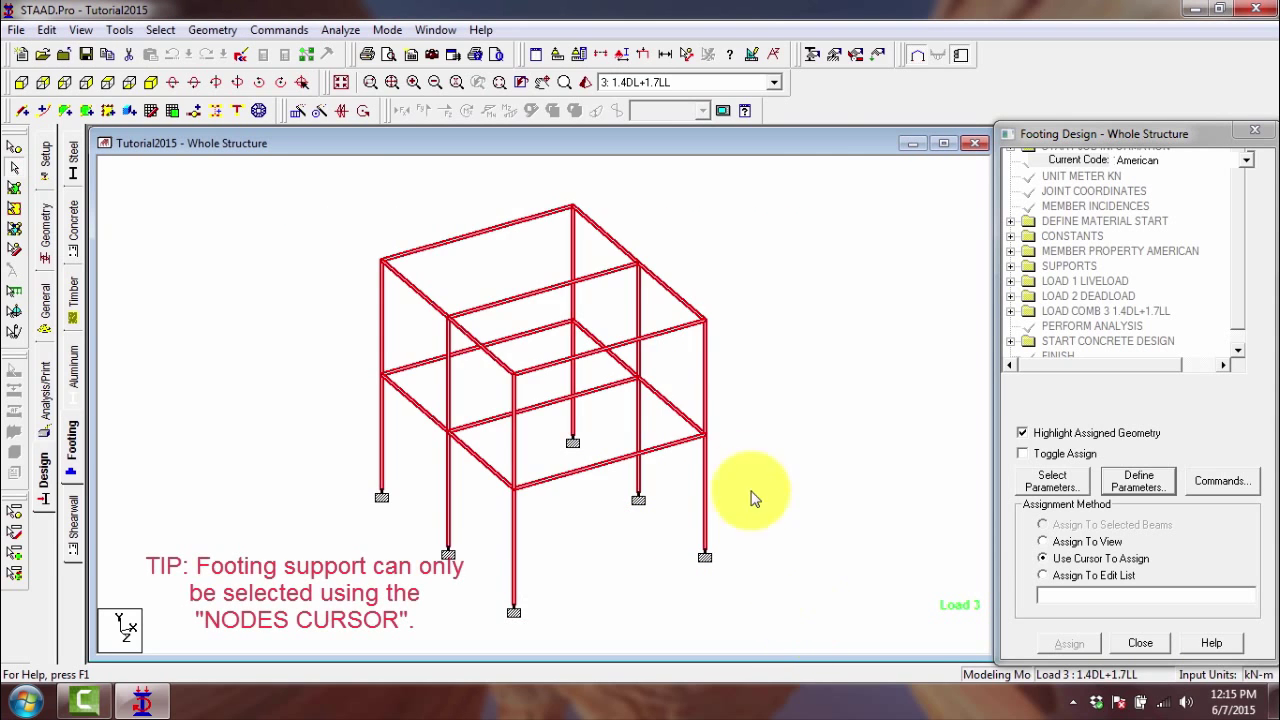
click(736, 435)
click(704, 390)
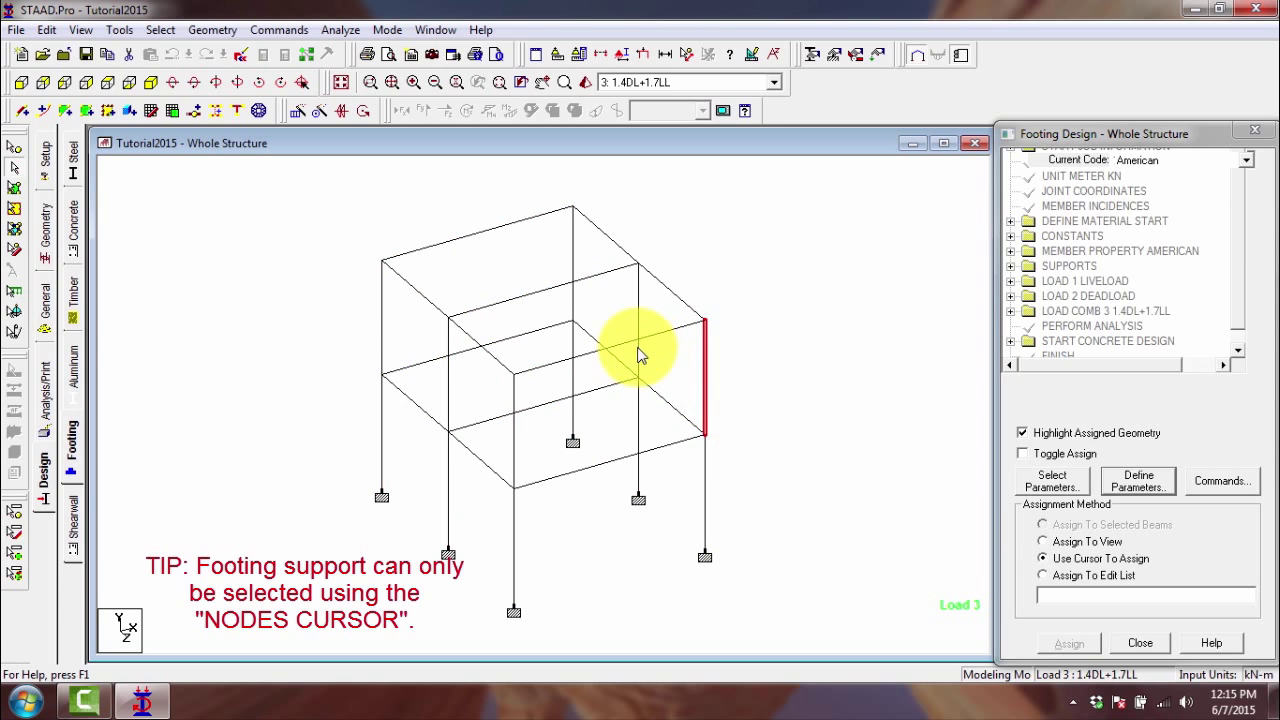
click(638, 345)
click(666, 287)
click(600, 230)
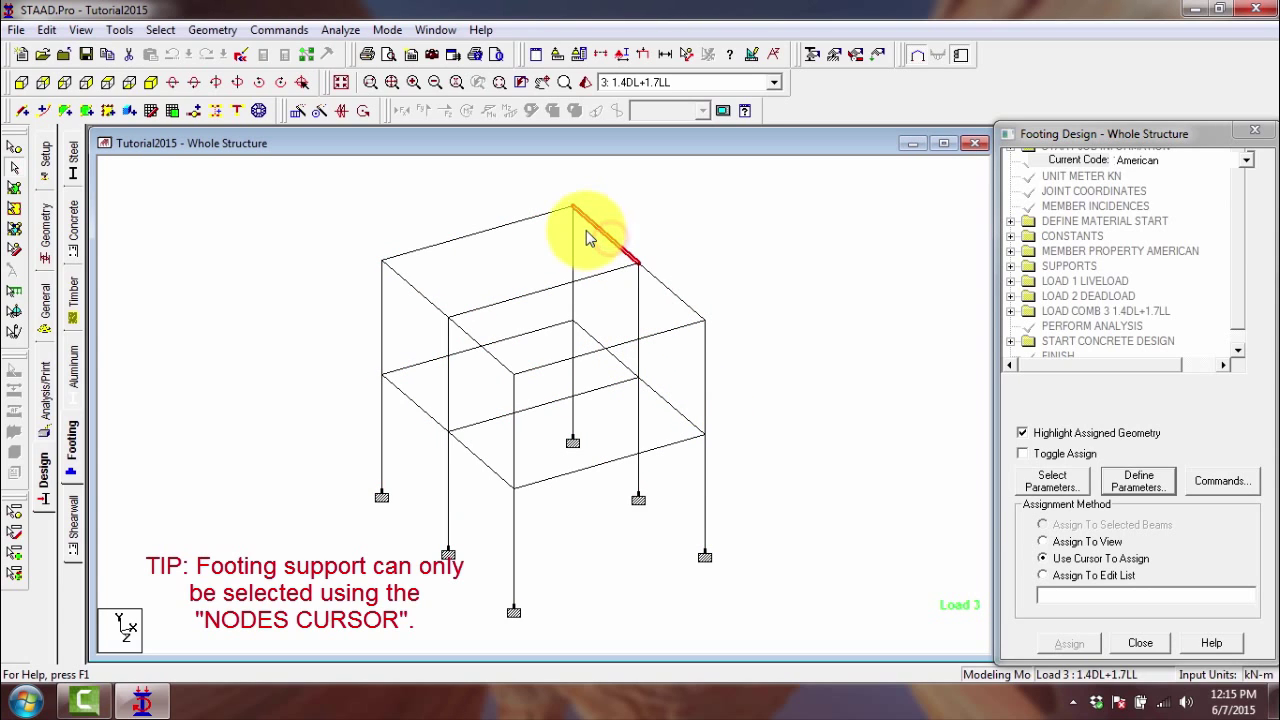
click(670, 236)
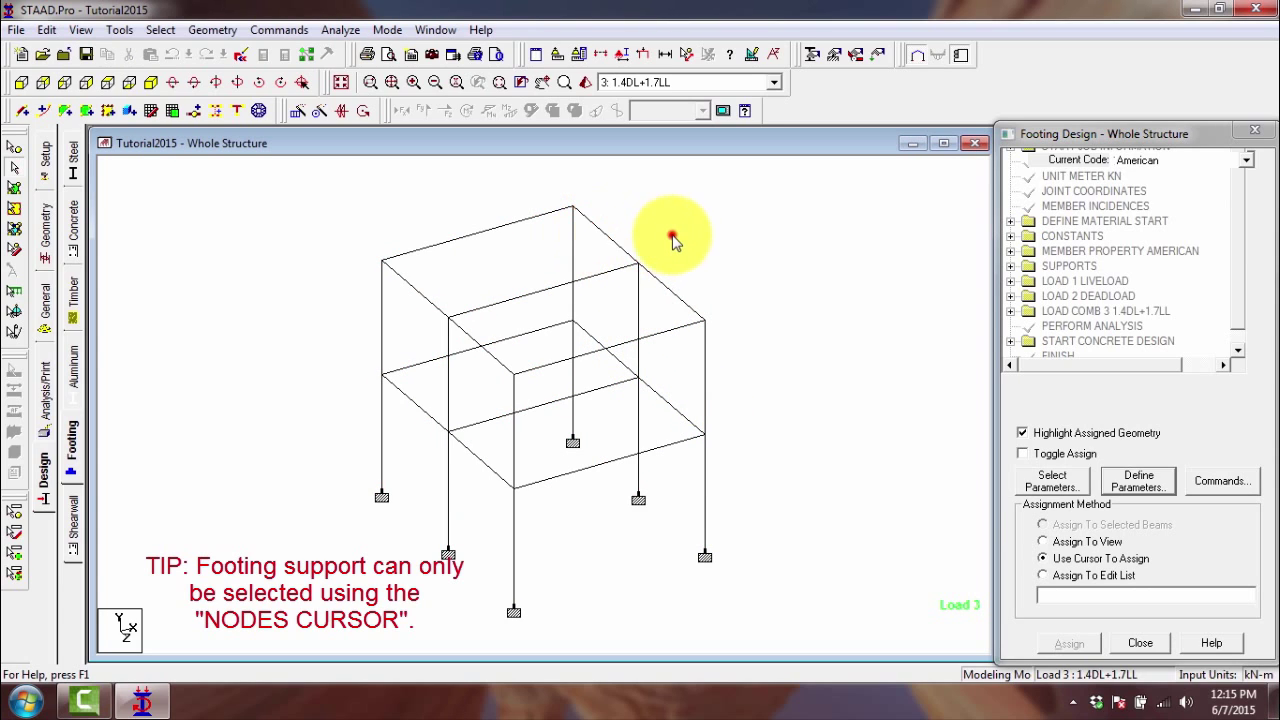
- Use the Nodes cursor to select the two left supports plus the back and front support nodes
click(14, 178)
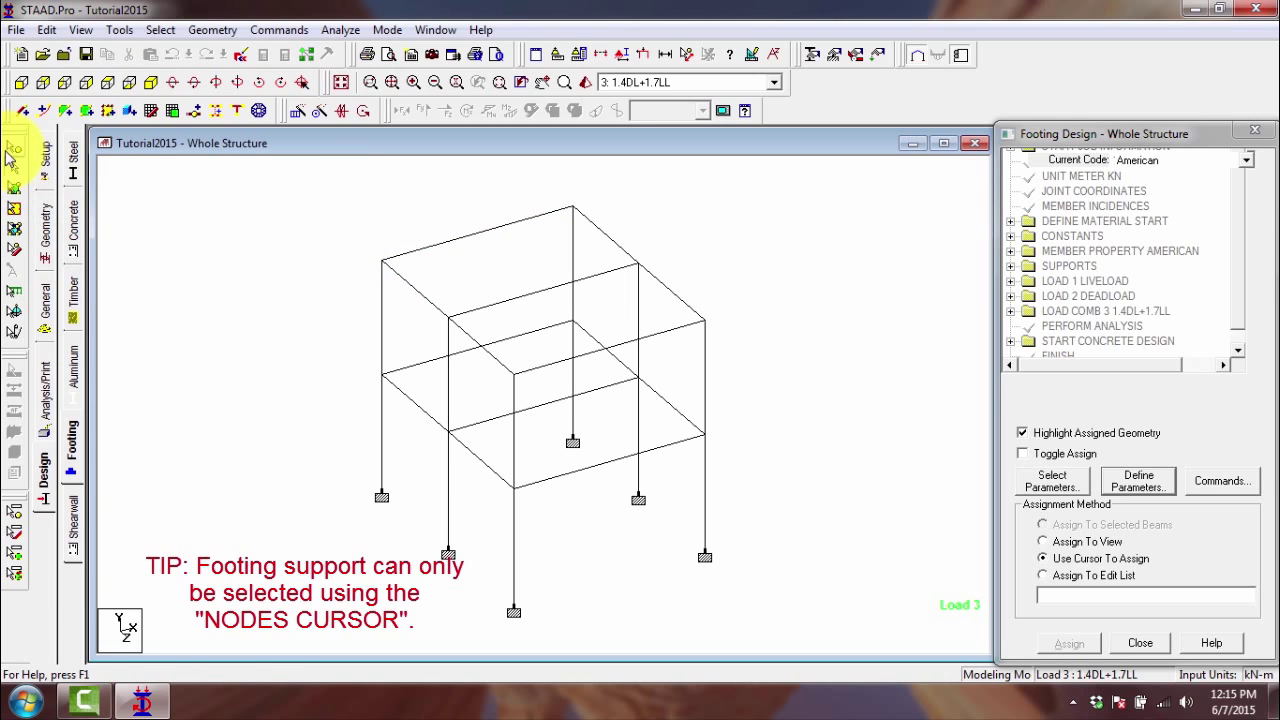
click(14, 148)
drag(350, 468, 478, 576)
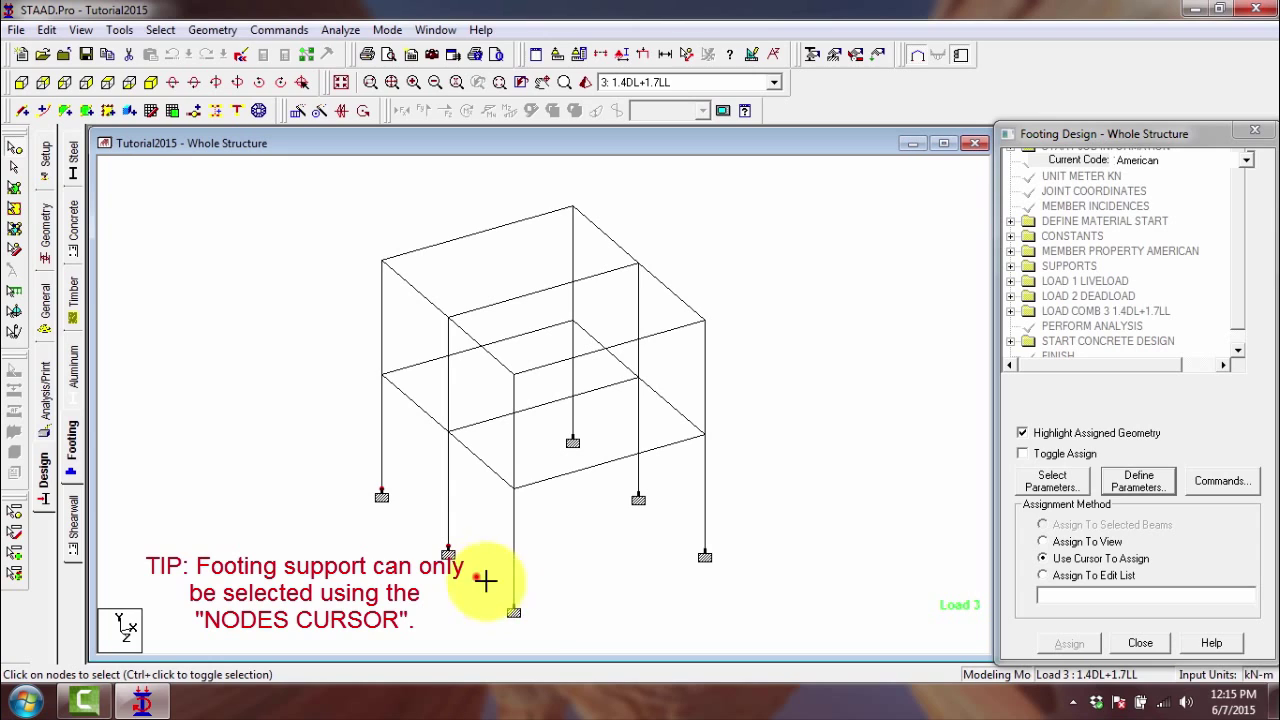
ctrl+click(557, 420)
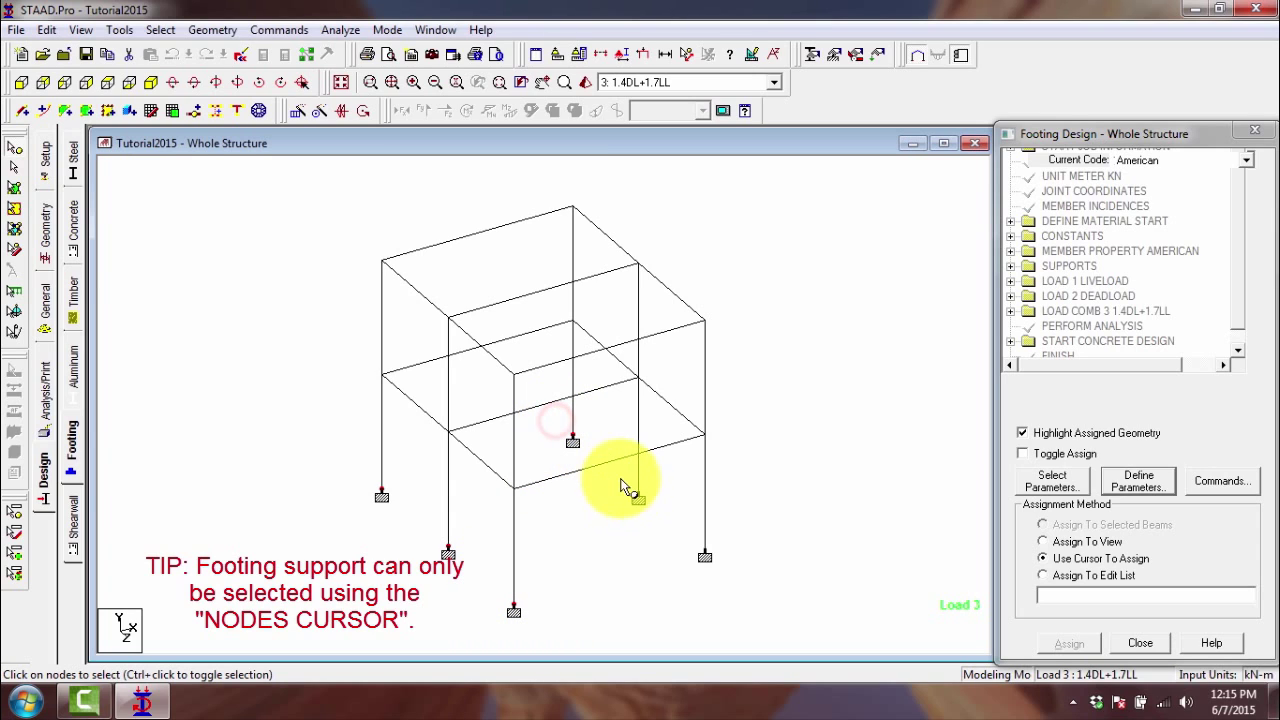
ctrl+click(636, 494)
ctrl+click(704, 553)
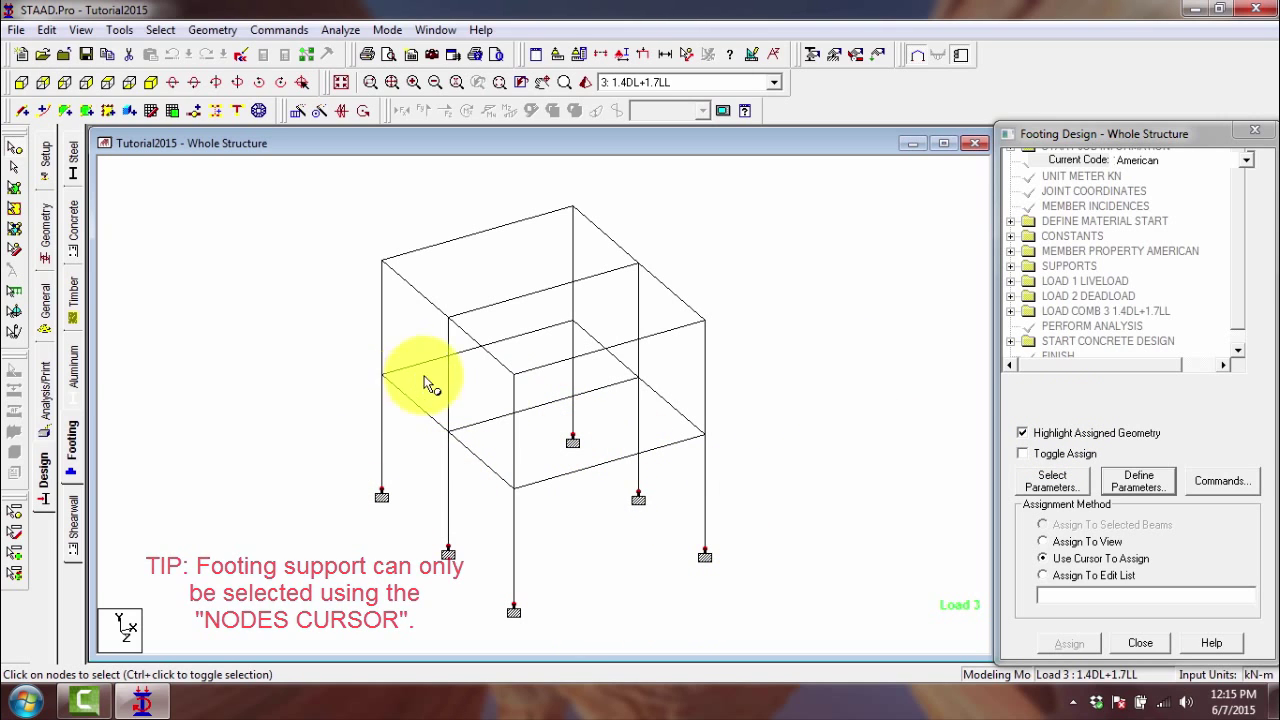
- Assign steel yield strength Fy 413000 and concrete strength Fc 20700 to the selected supports
click(1138, 480)
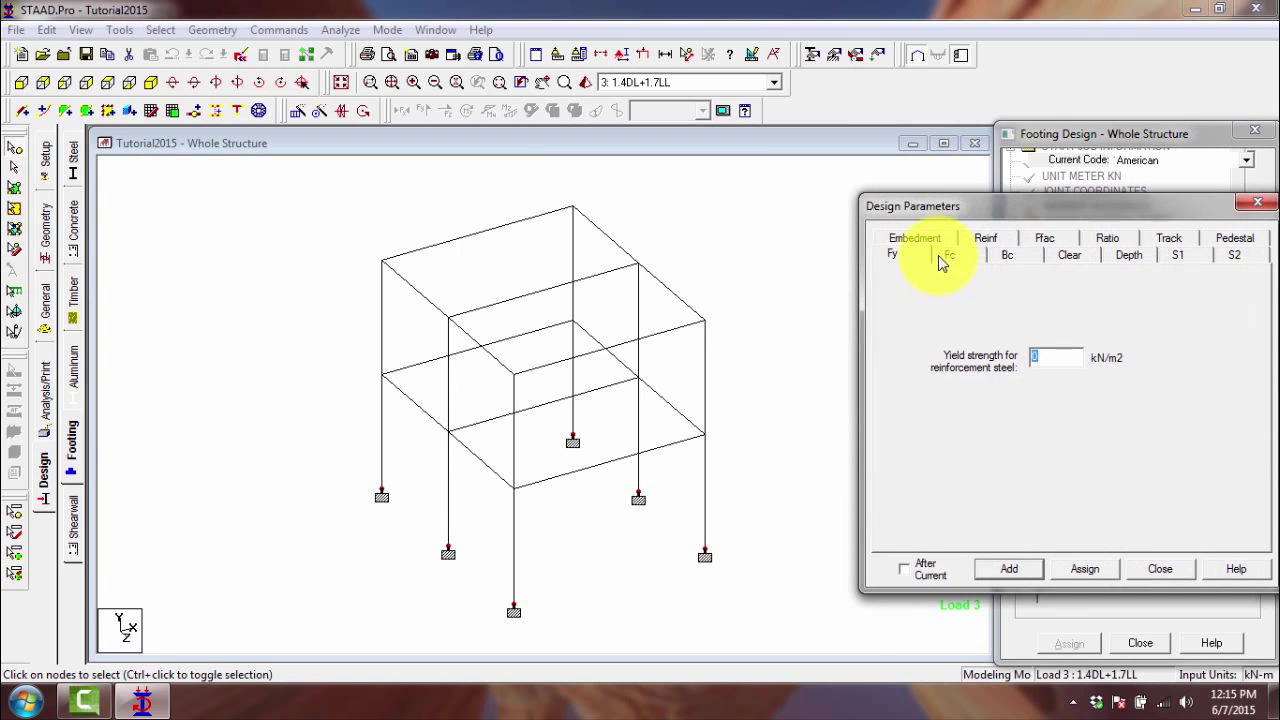
drag(986, 206, 914, 213)
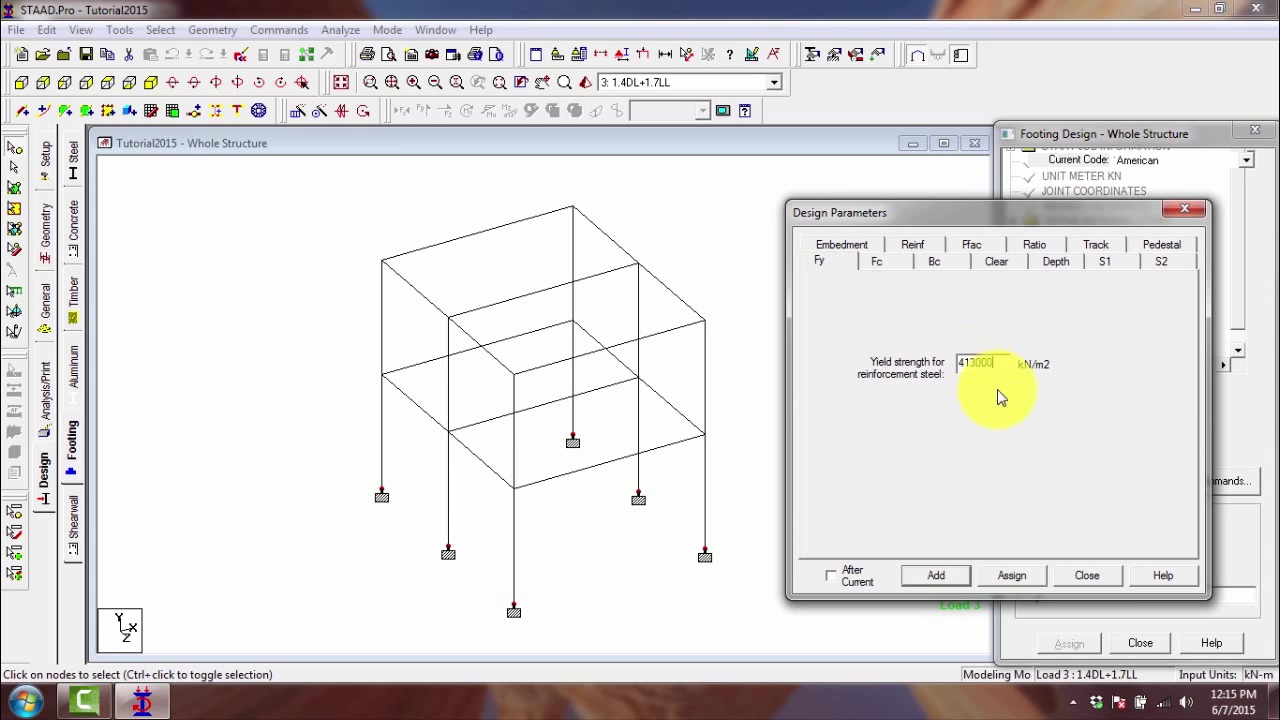
click(1014, 572)
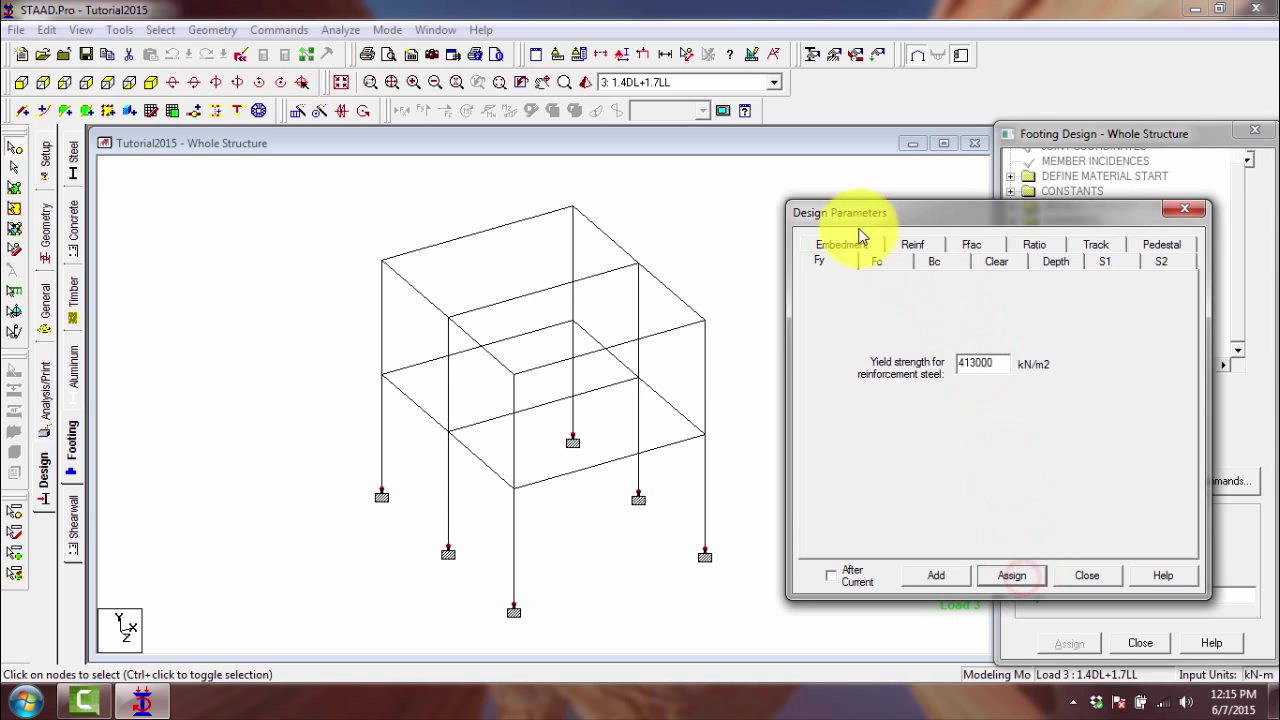
click(877, 261)
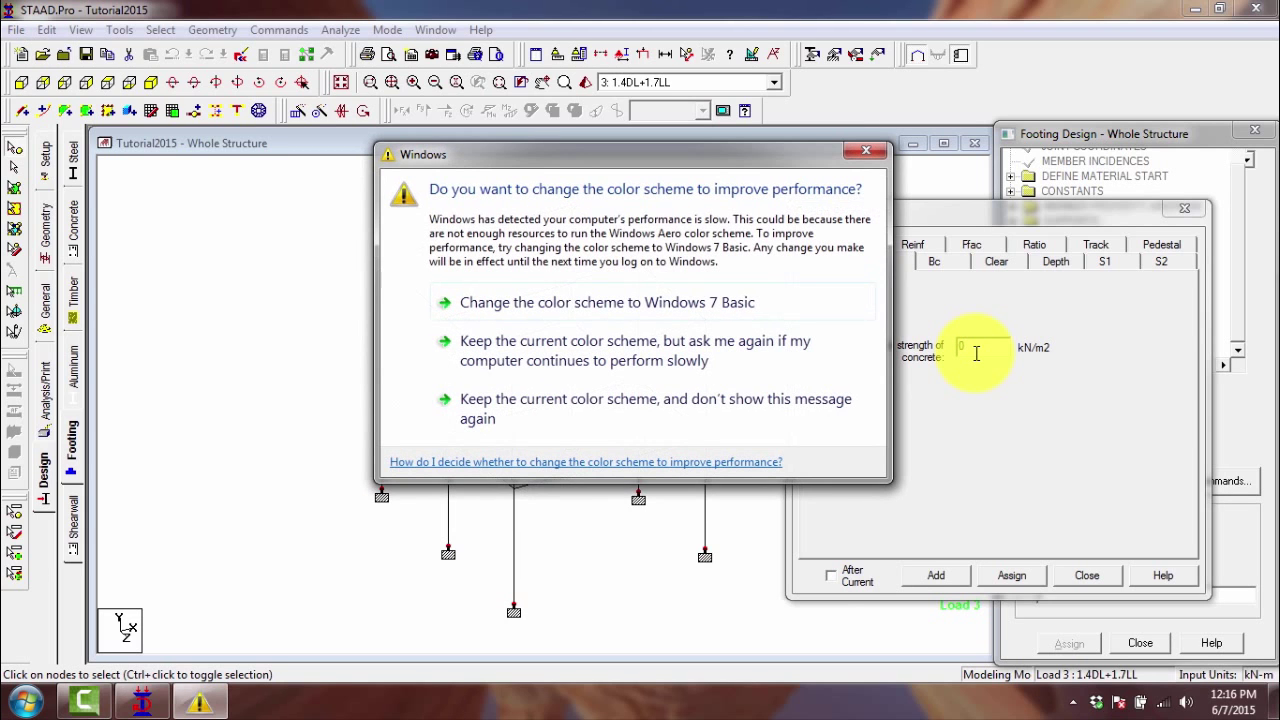
click(867, 150)
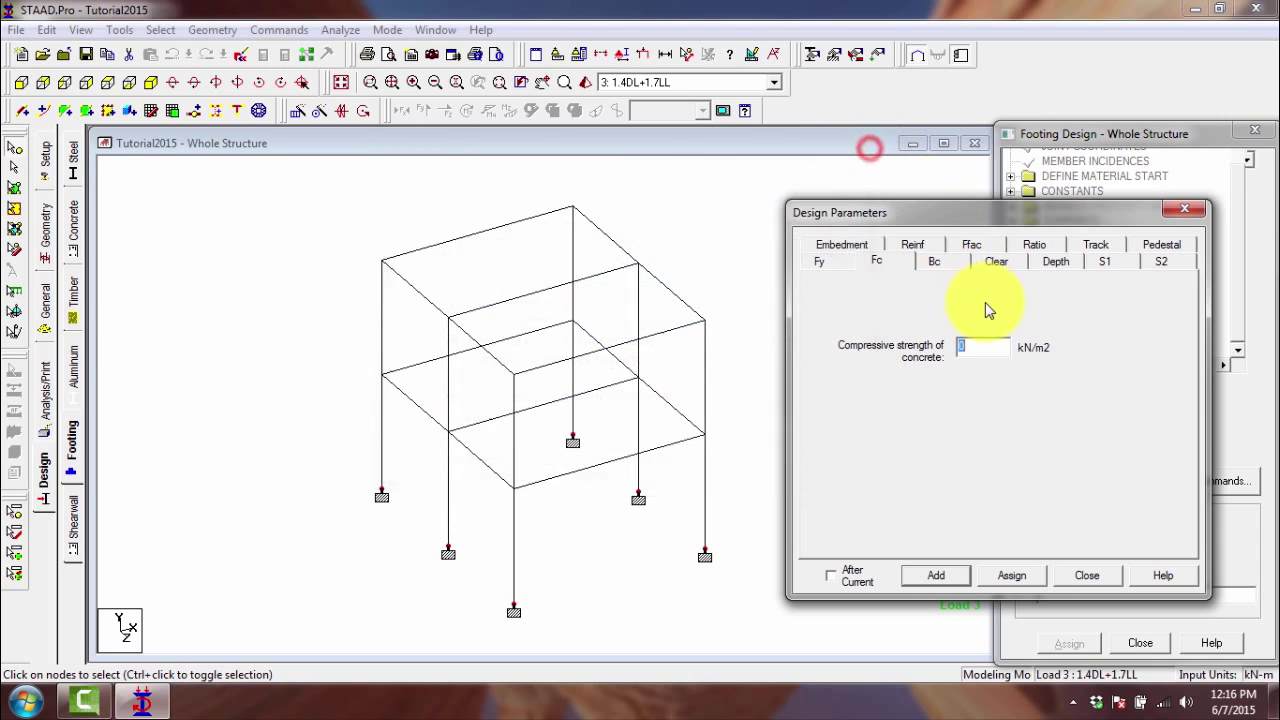
text(20700)
key(Return)
- Enter and assign a soil bearing capacity of 200 to the supports
click(932, 261)
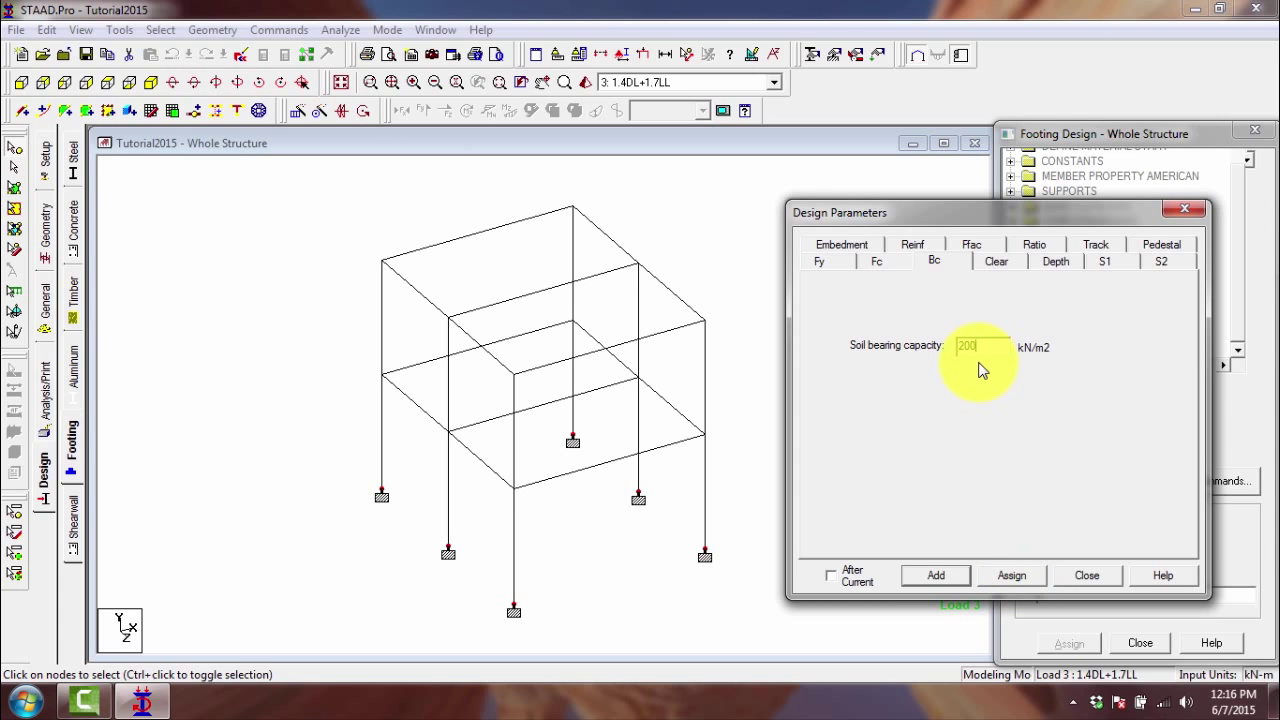
click(976, 347)
double_click(977, 348)
key(BackSpace)
text(200)
double_click(980, 346)
click(968, 347)
double_click(970, 348)
click(1015, 576)
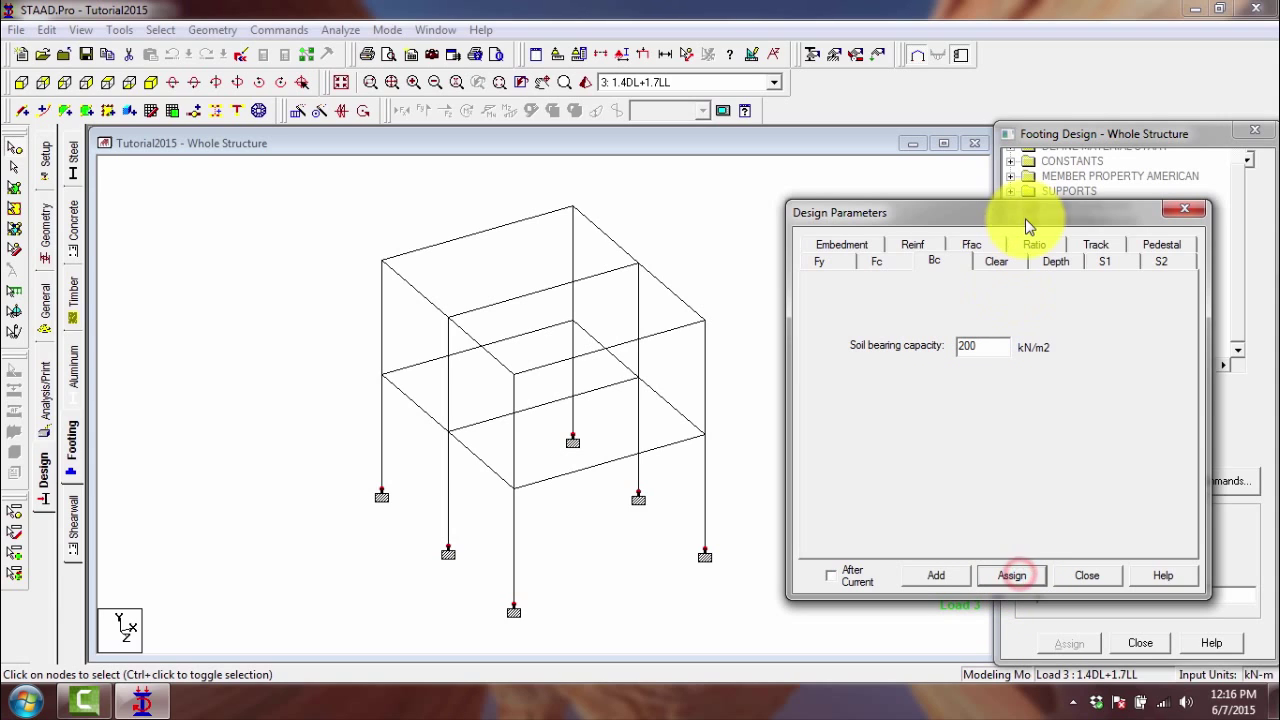
- Assign a clear cover of .038 to the supports
click(995, 262)
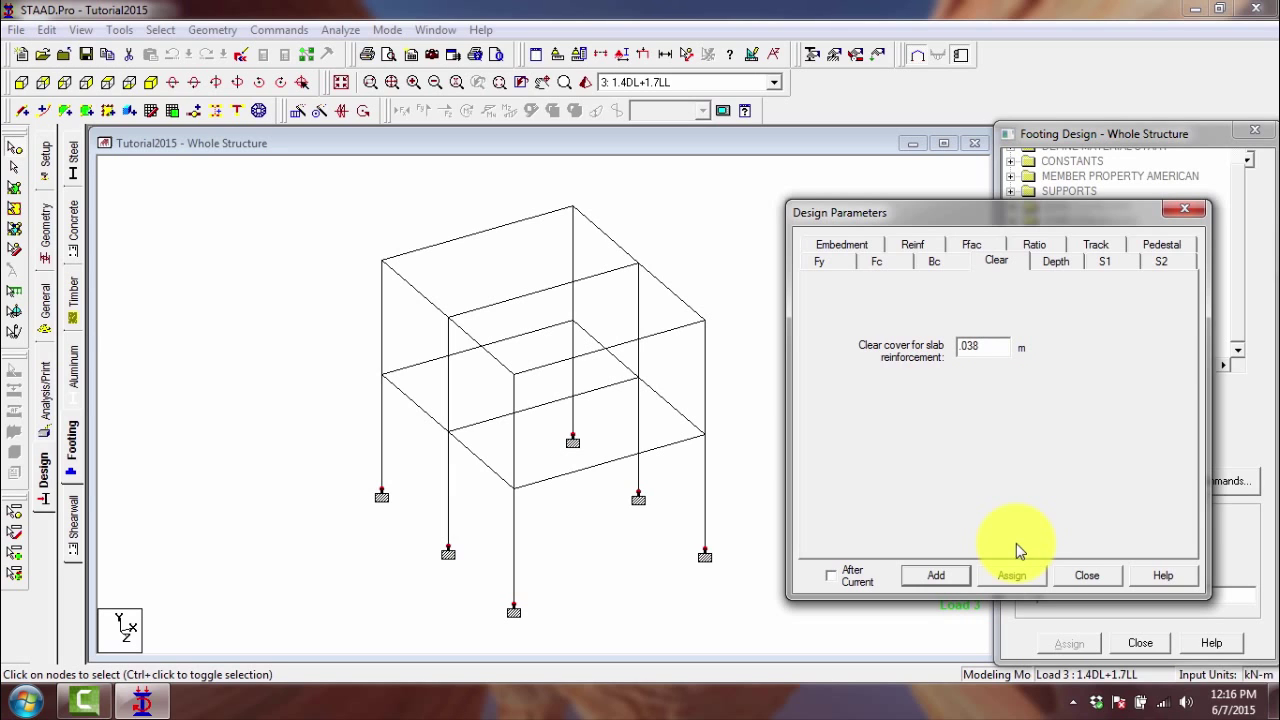
click(1018, 577)
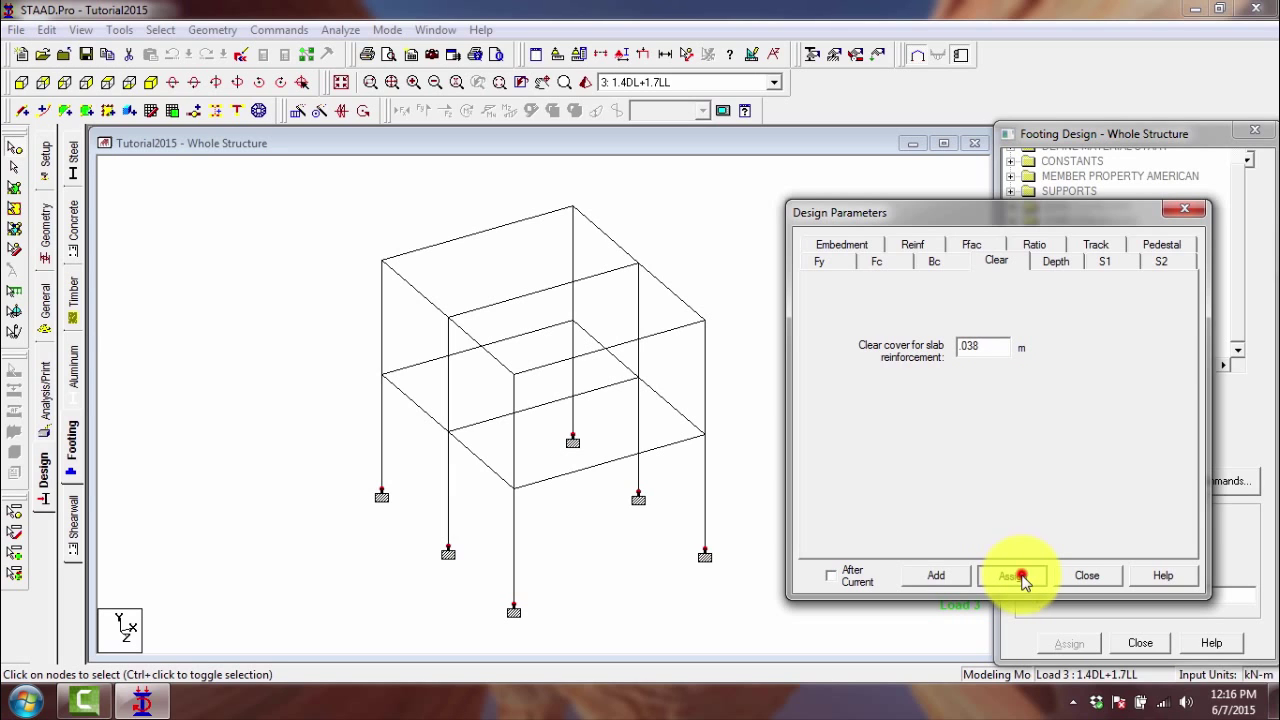
click(1053, 263)
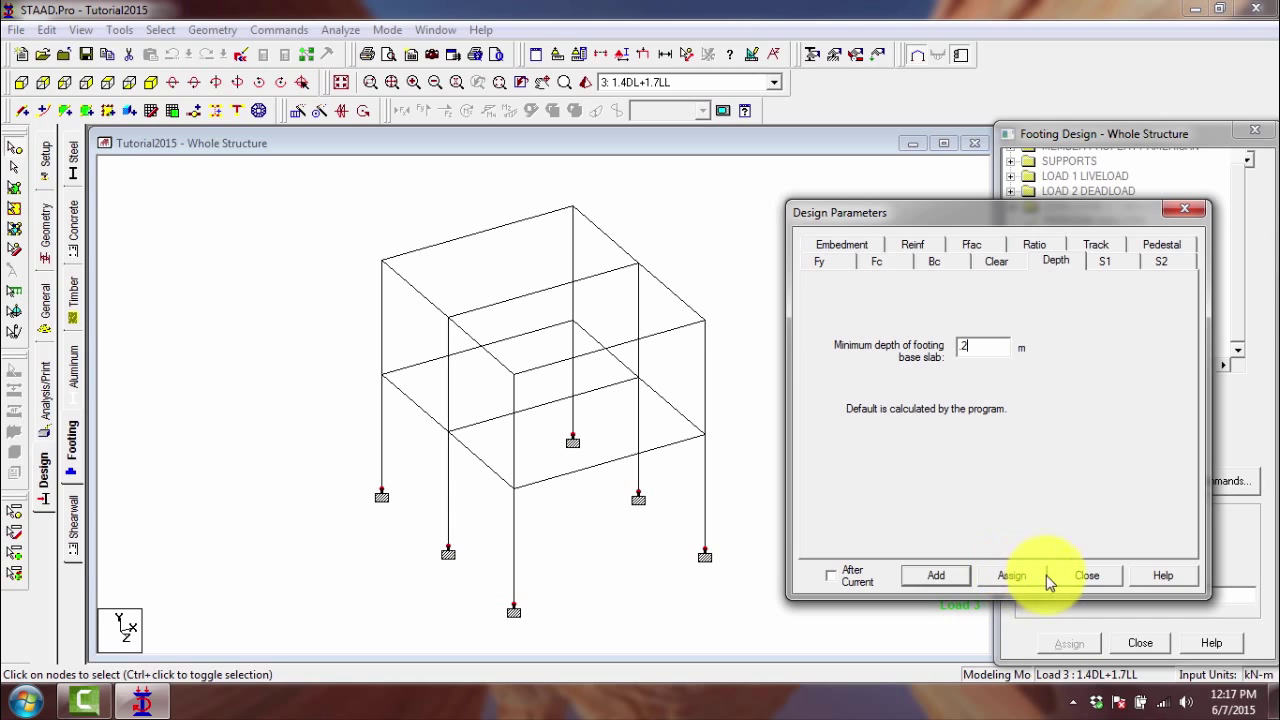
- Assign the minimum base-slab depth, leave S1 and S2 unchanged, and view the embedment depth (0)
click(1018, 578)
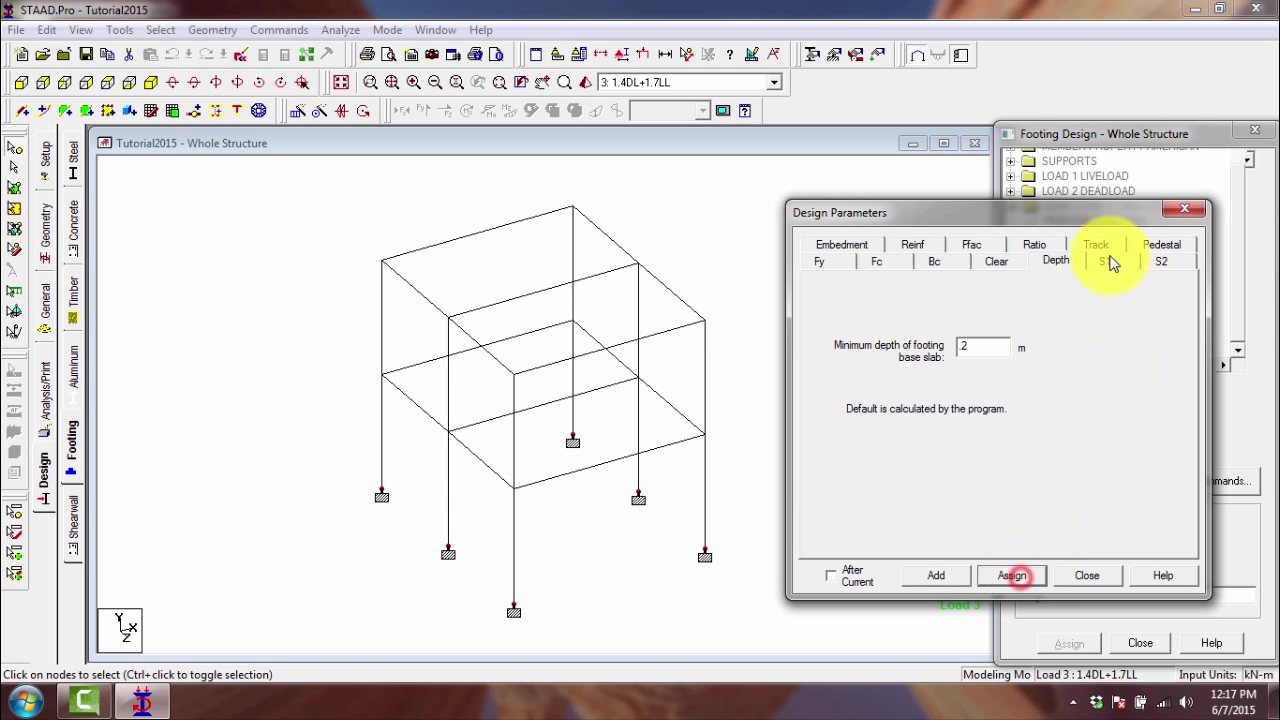
click(1106, 265)
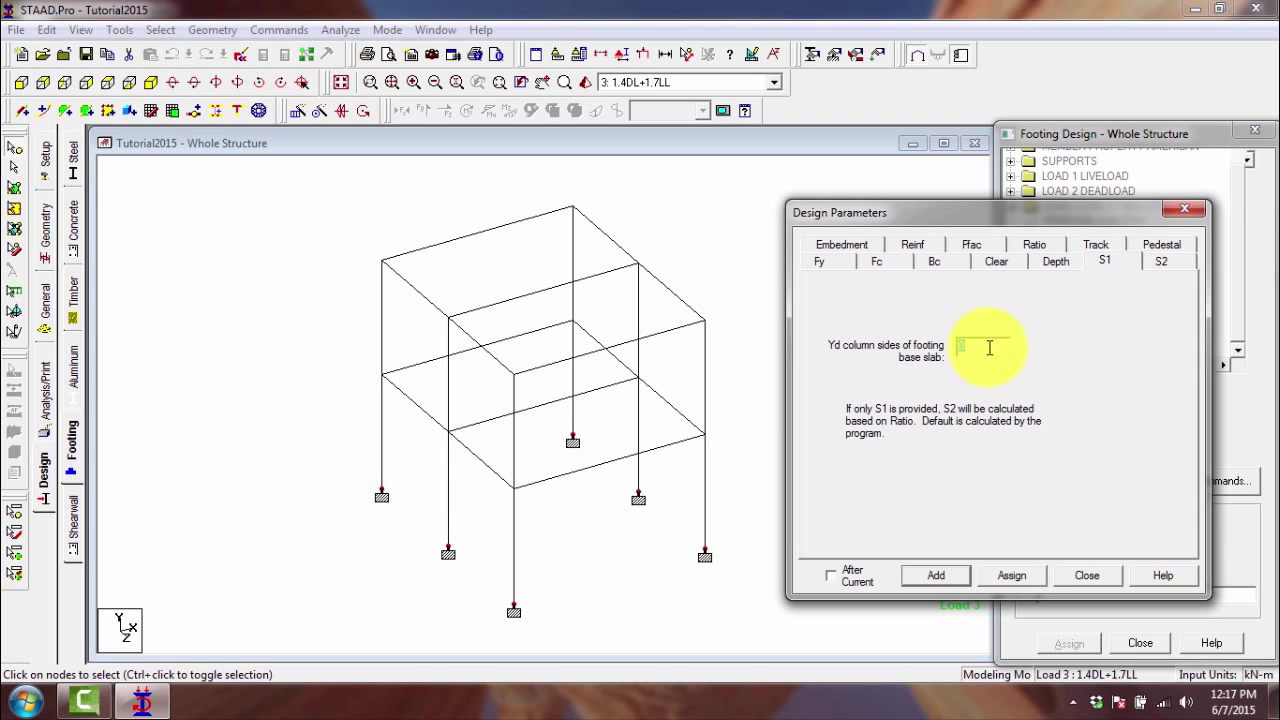
click(1161, 260)
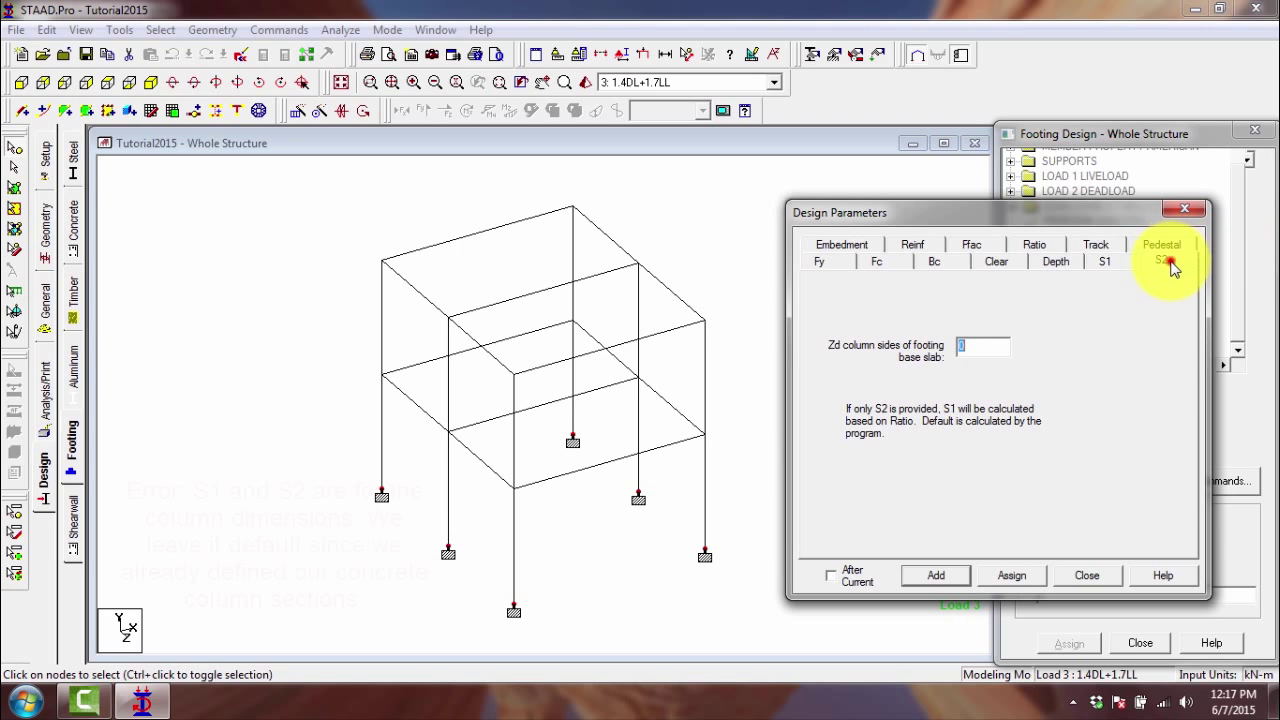
click(1122, 260)
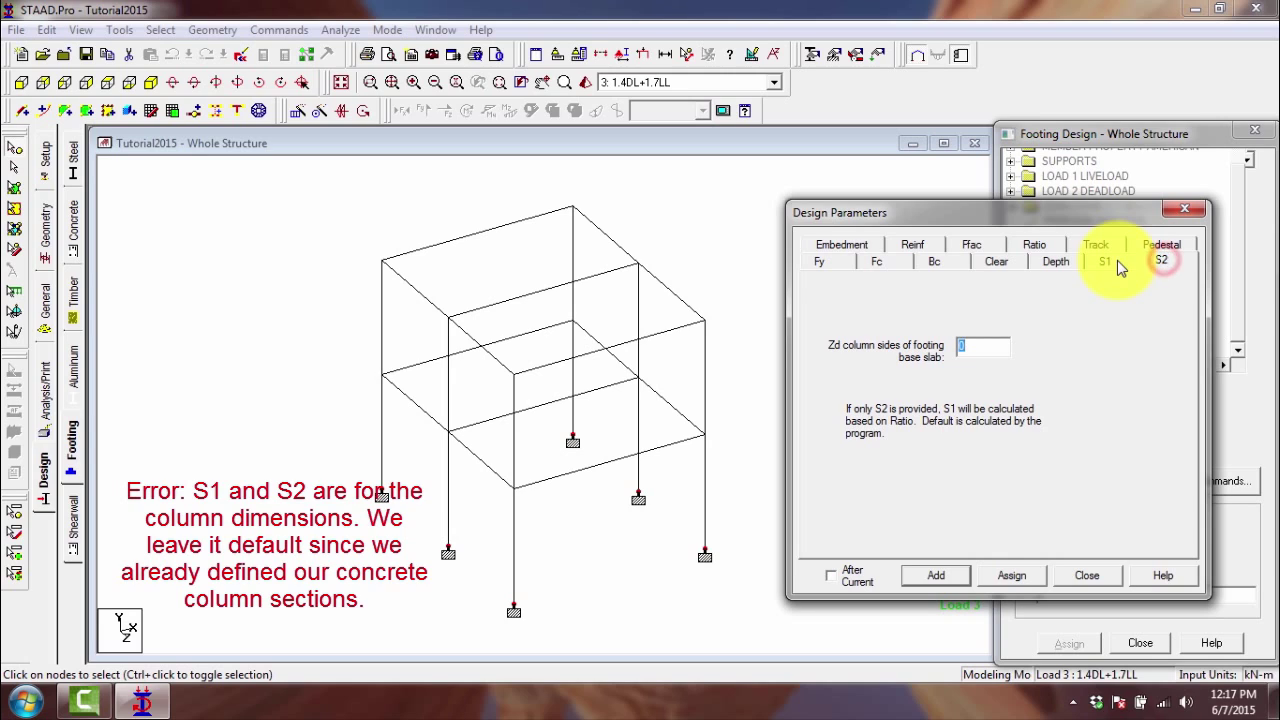
click(1117, 261)
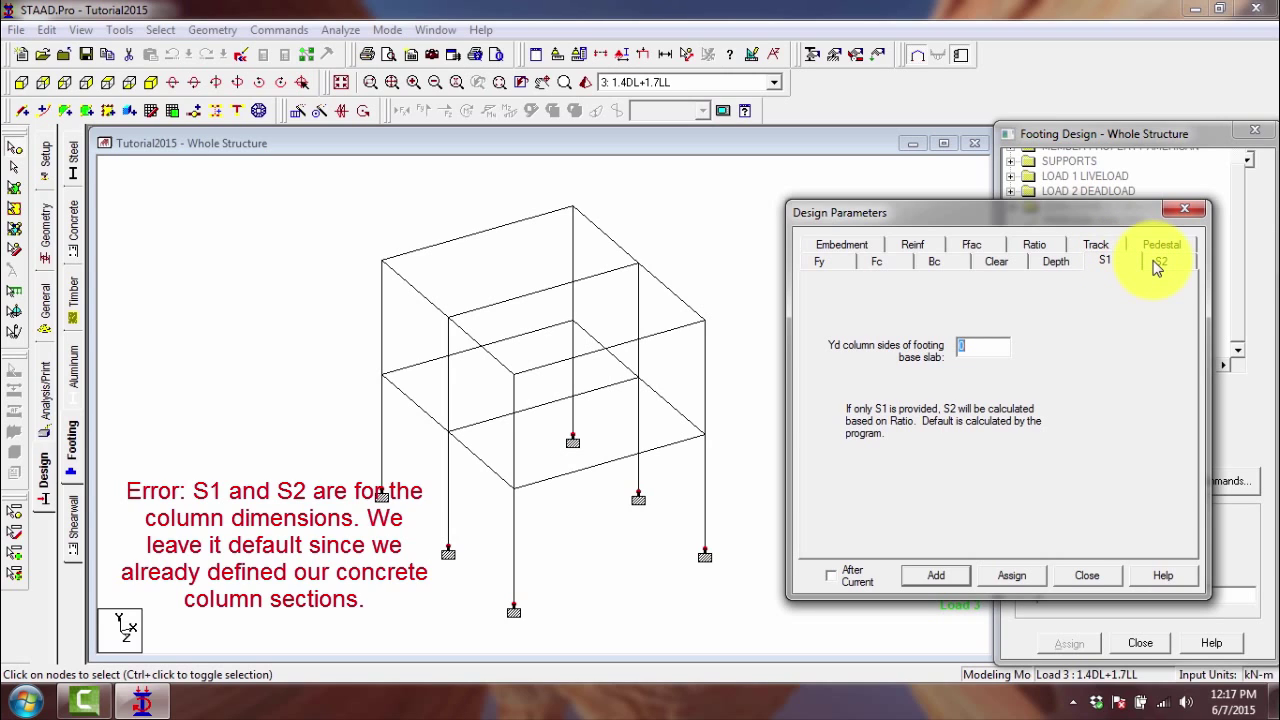
click(1157, 260)
click(1100, 262)
click(1168, 261)
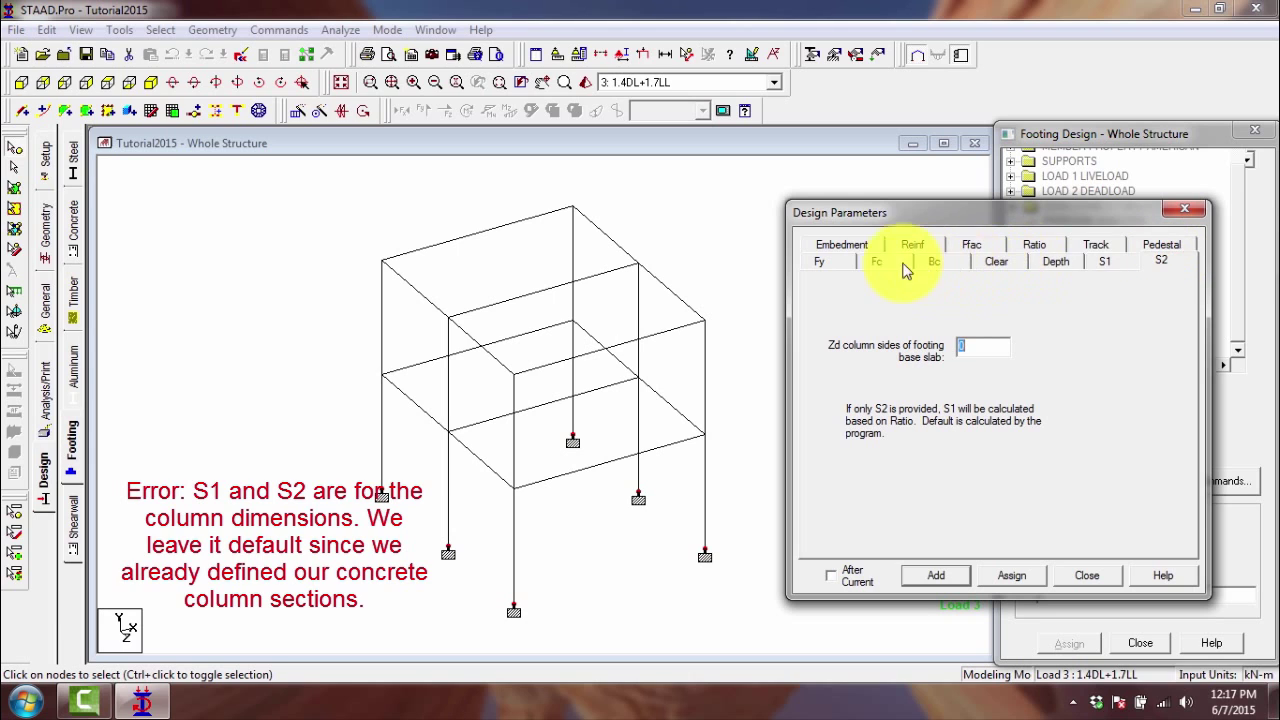
click(848, 245)
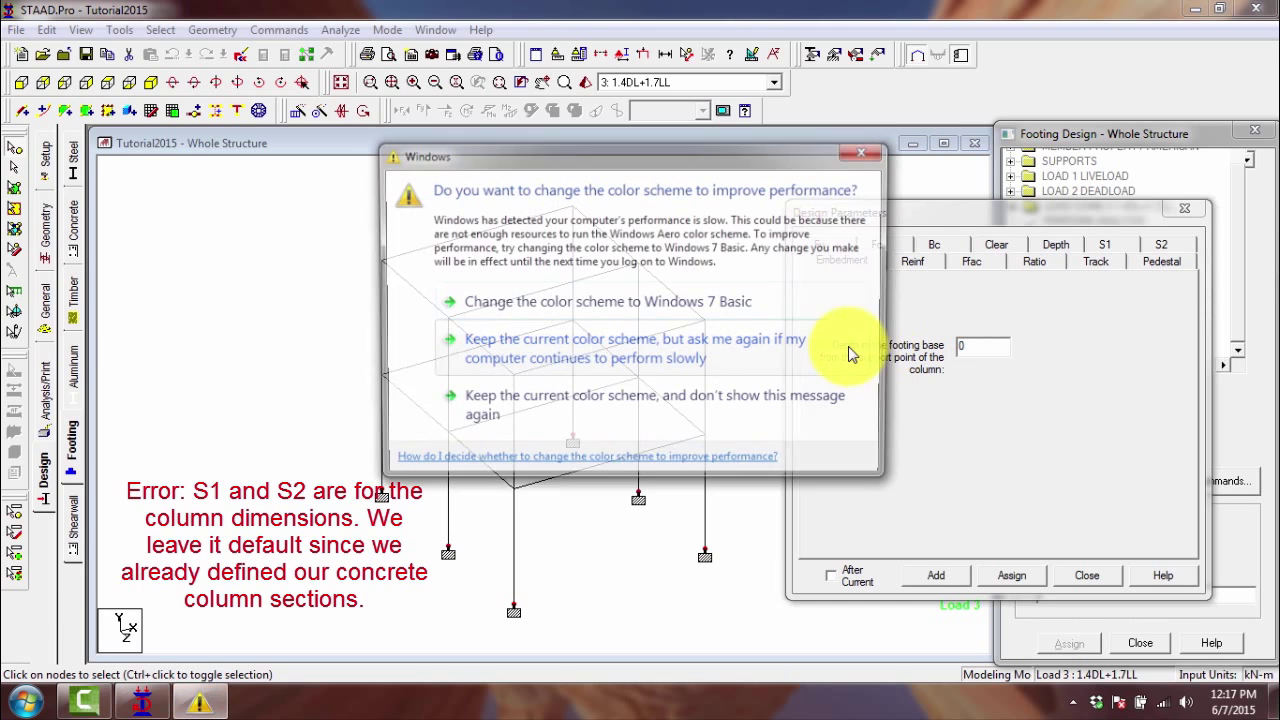
click(629, 404)
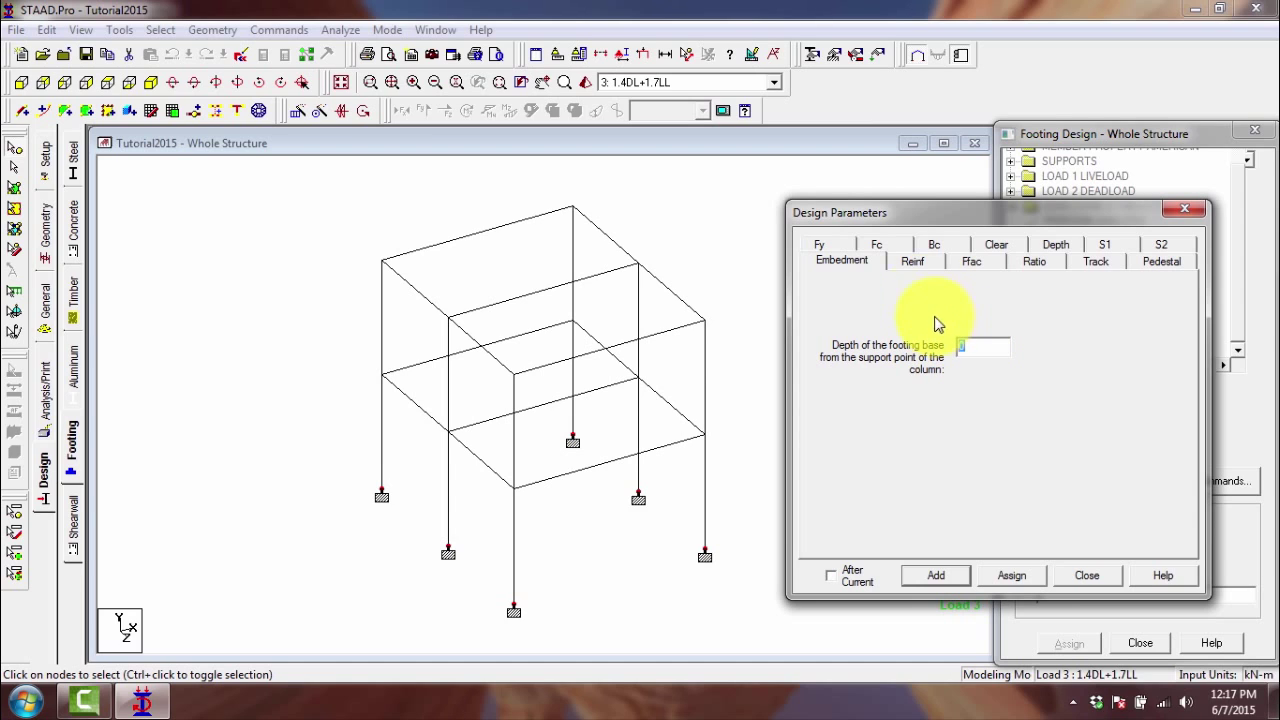
- Assign main reinforcement bar size 16 to the footing design
click(905, 264)
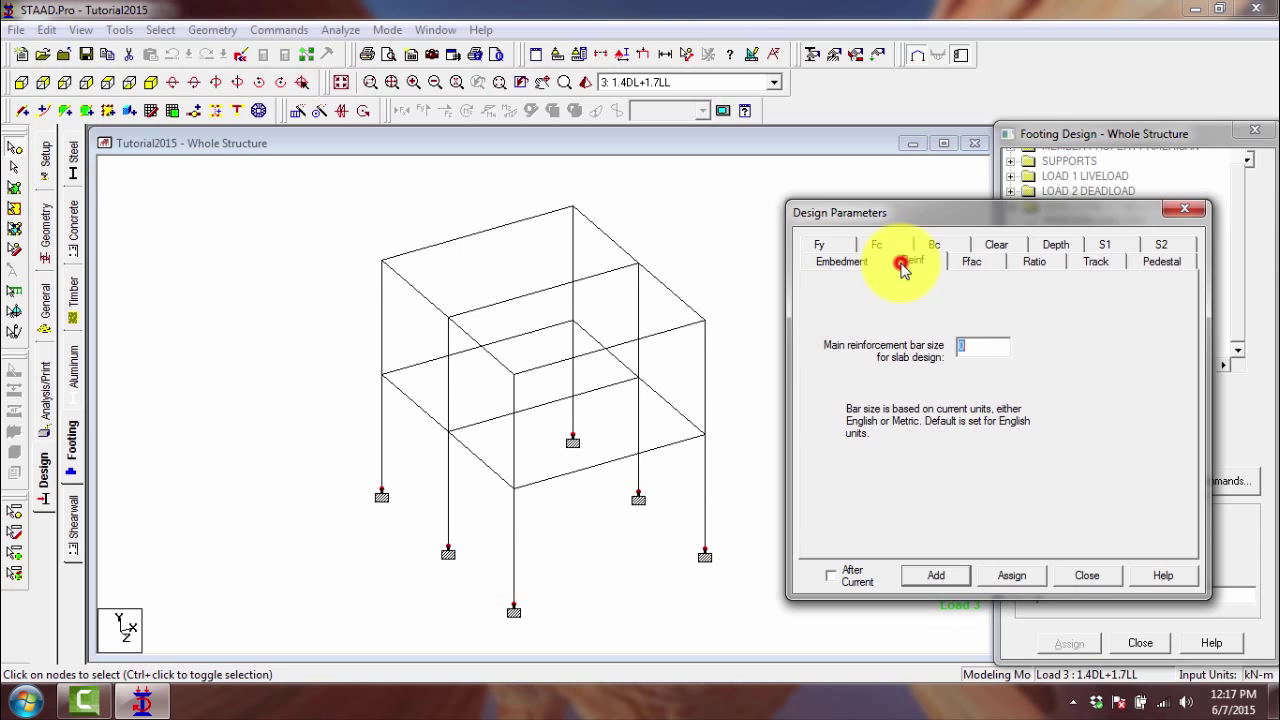
click(966, 344)
text(16)
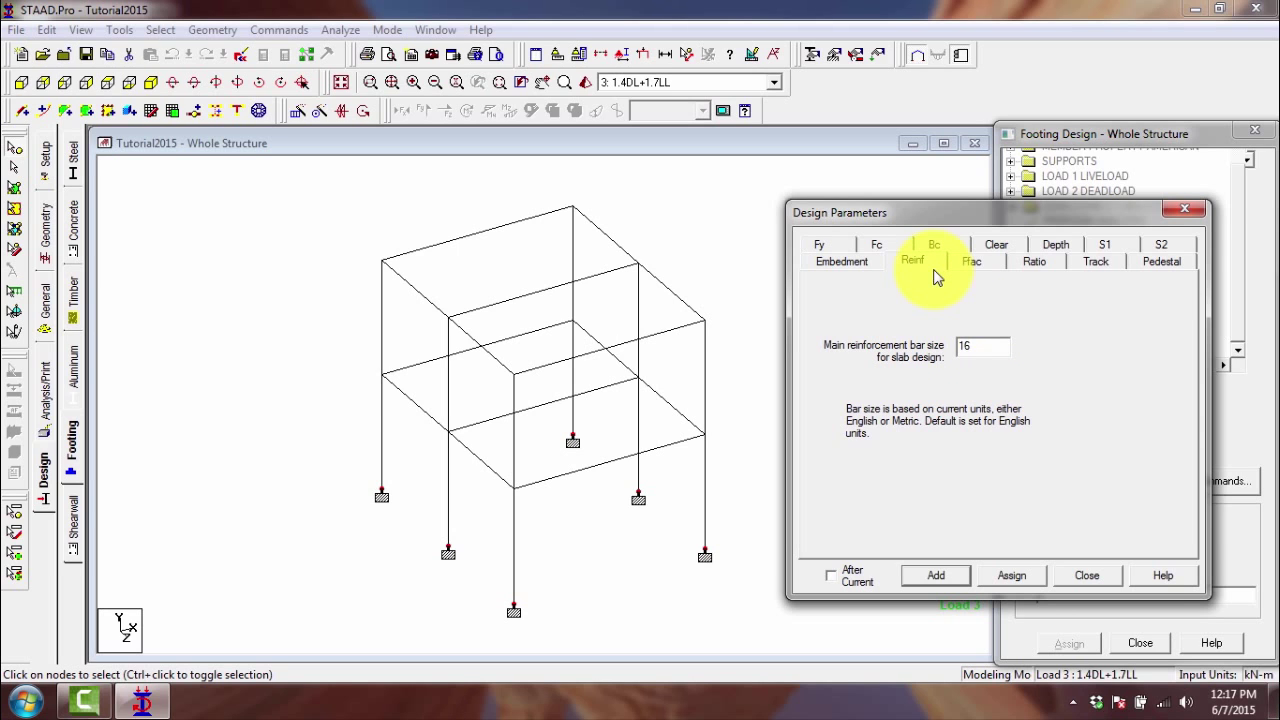
click(1020, 576)
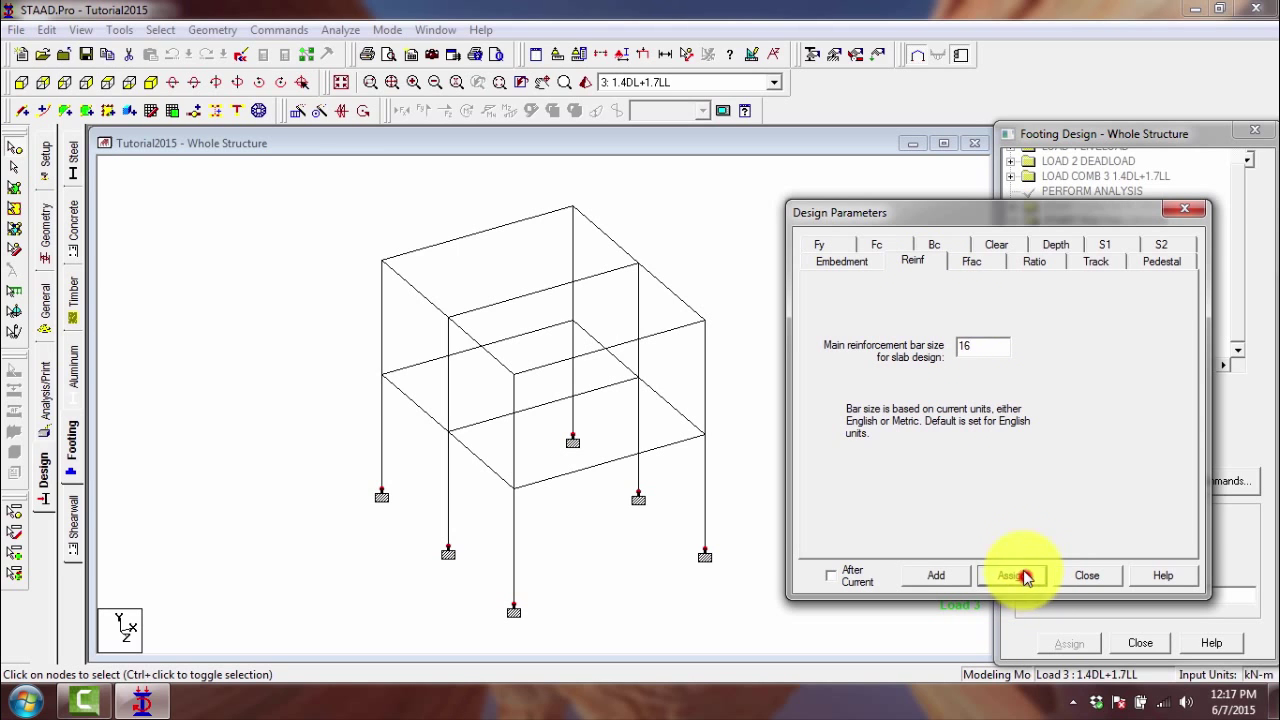
- Set the Track option to numerical output with sketch, review Pedestal, and close Design Parameters
click(984, 262)
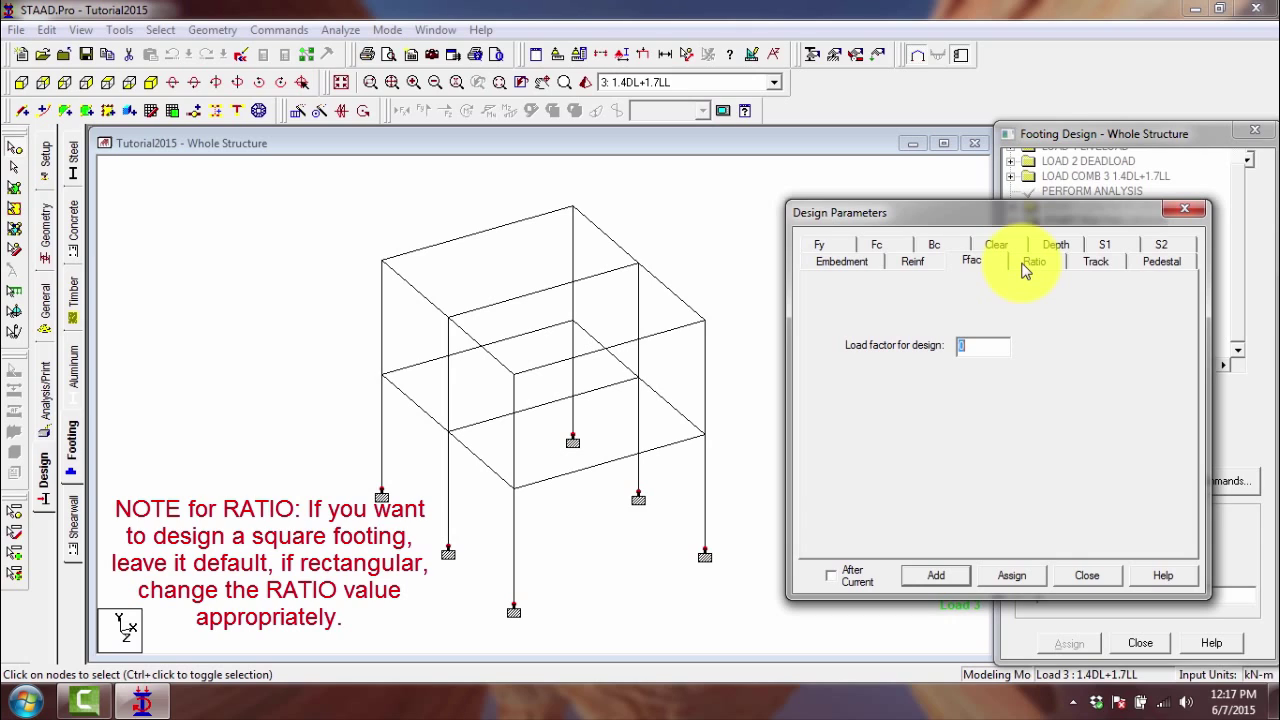
click(1035, 264)
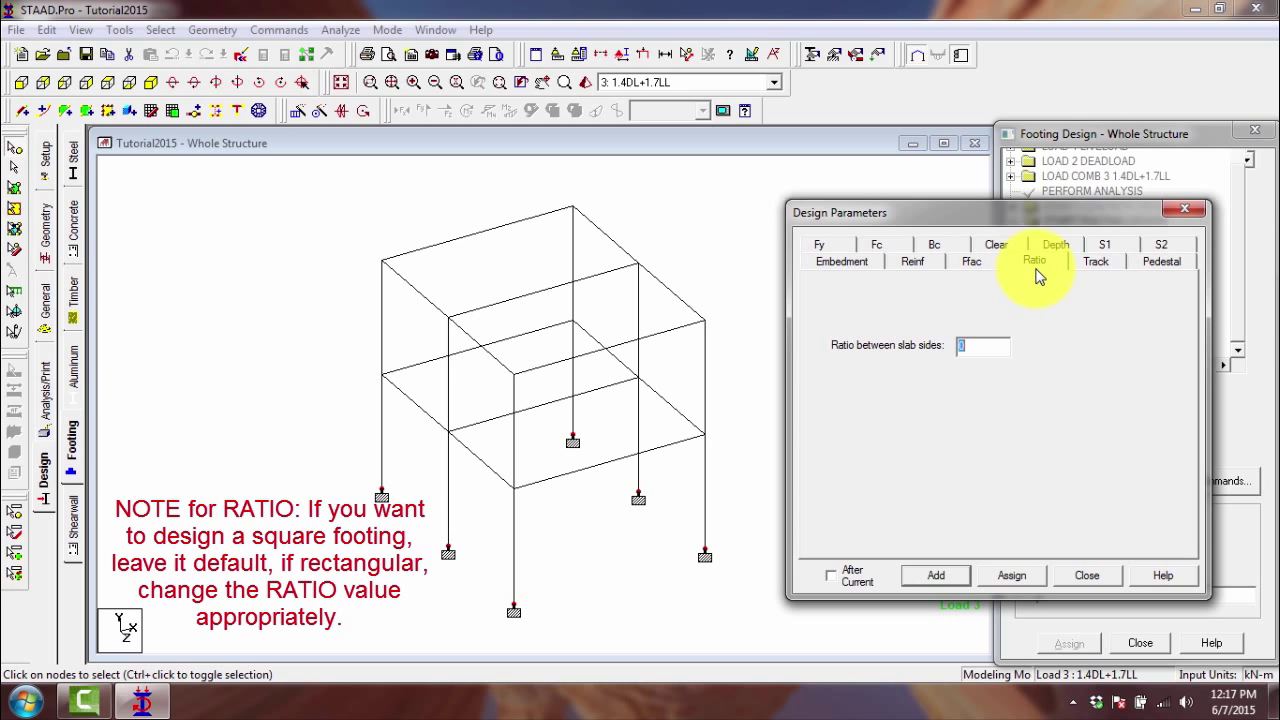
click(1091, 265)
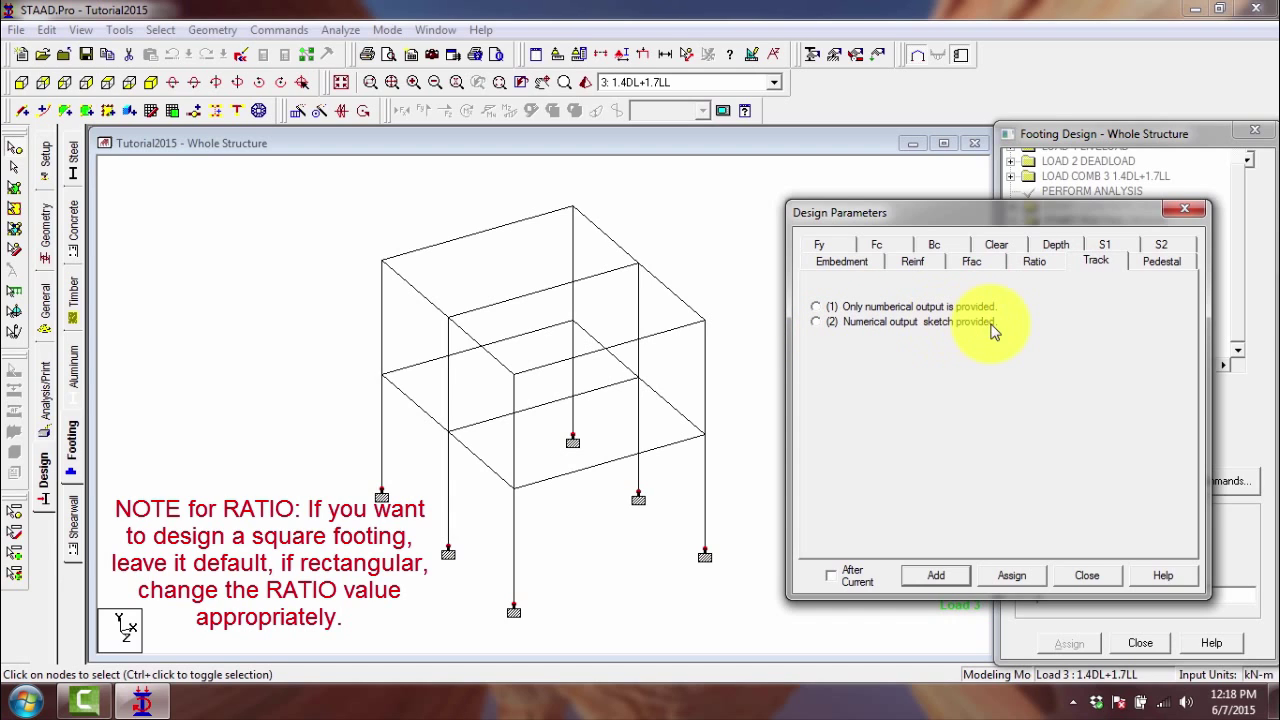
click(816, 322)
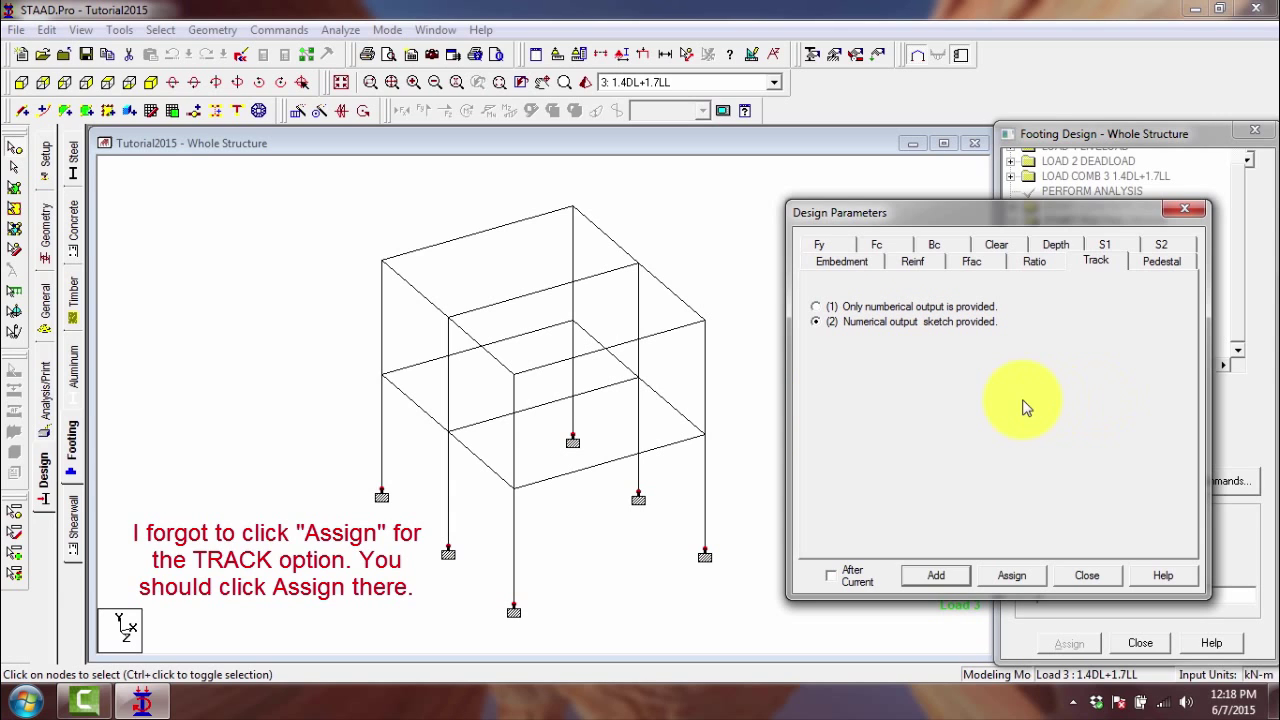
click(1158, 262)
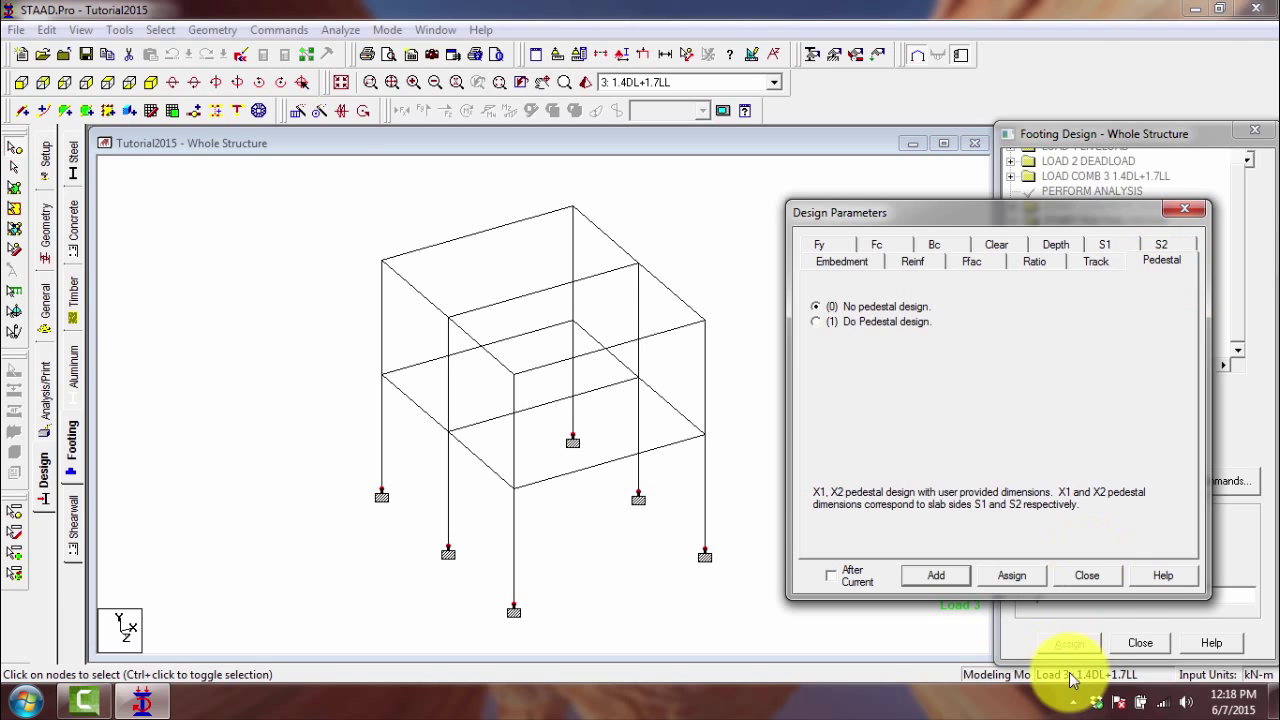
click(1088, 576)
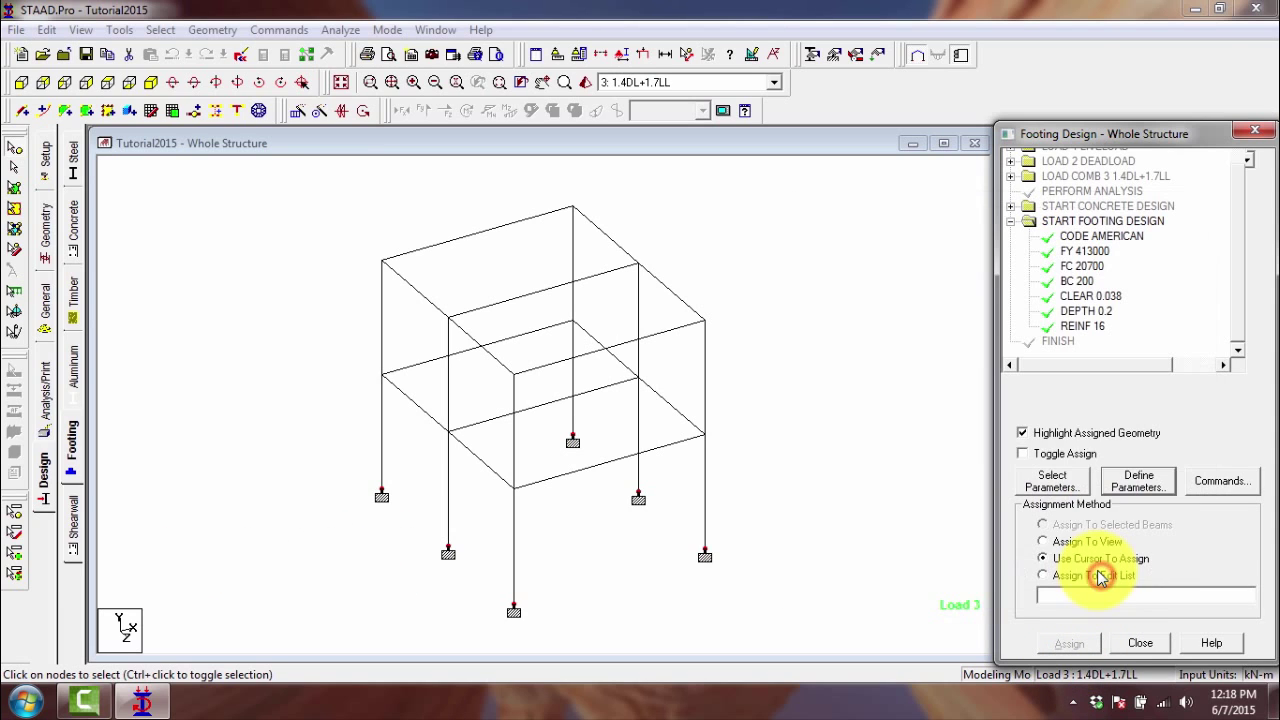
- Add the DESIGN FOOTING command under START FOOTING DESIGN
click(1222, 482)
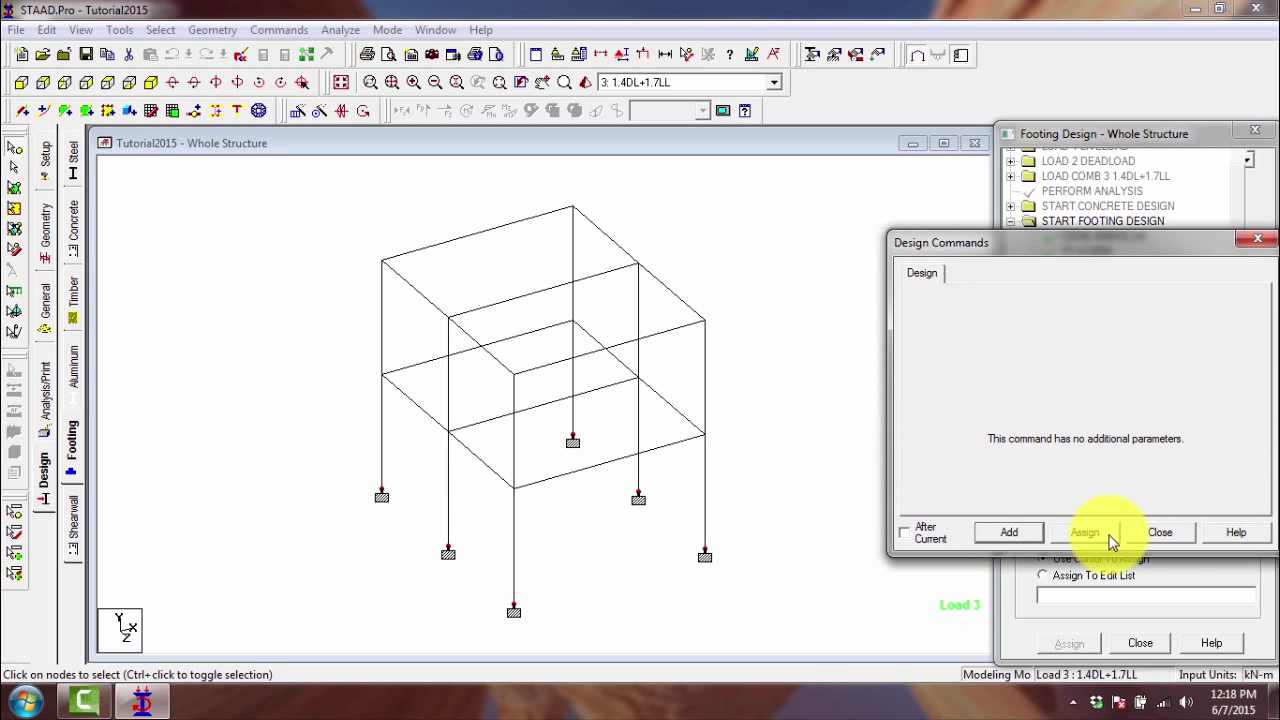
click(1163, 532)
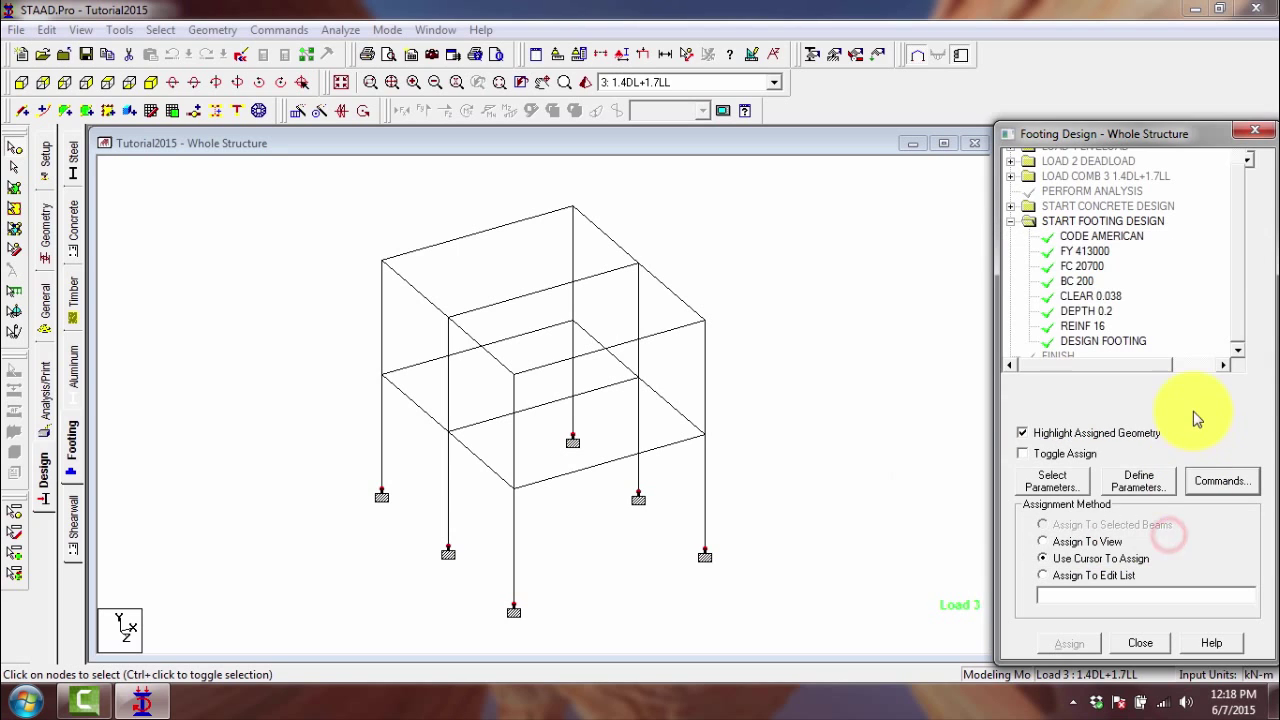
click(1237, 297)
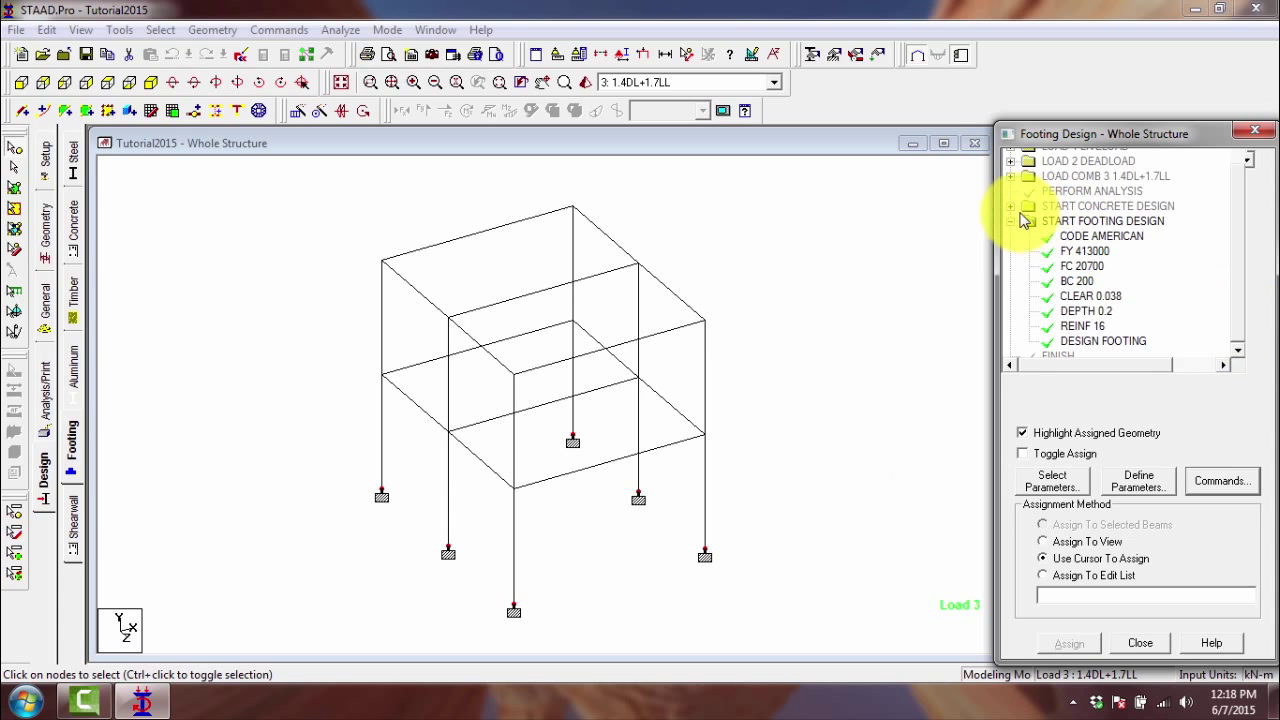
- Select the footing entries from START FOOTING DESIGN and CODE AMERICAN down to DEPTH 0.2
click(1086, 221)
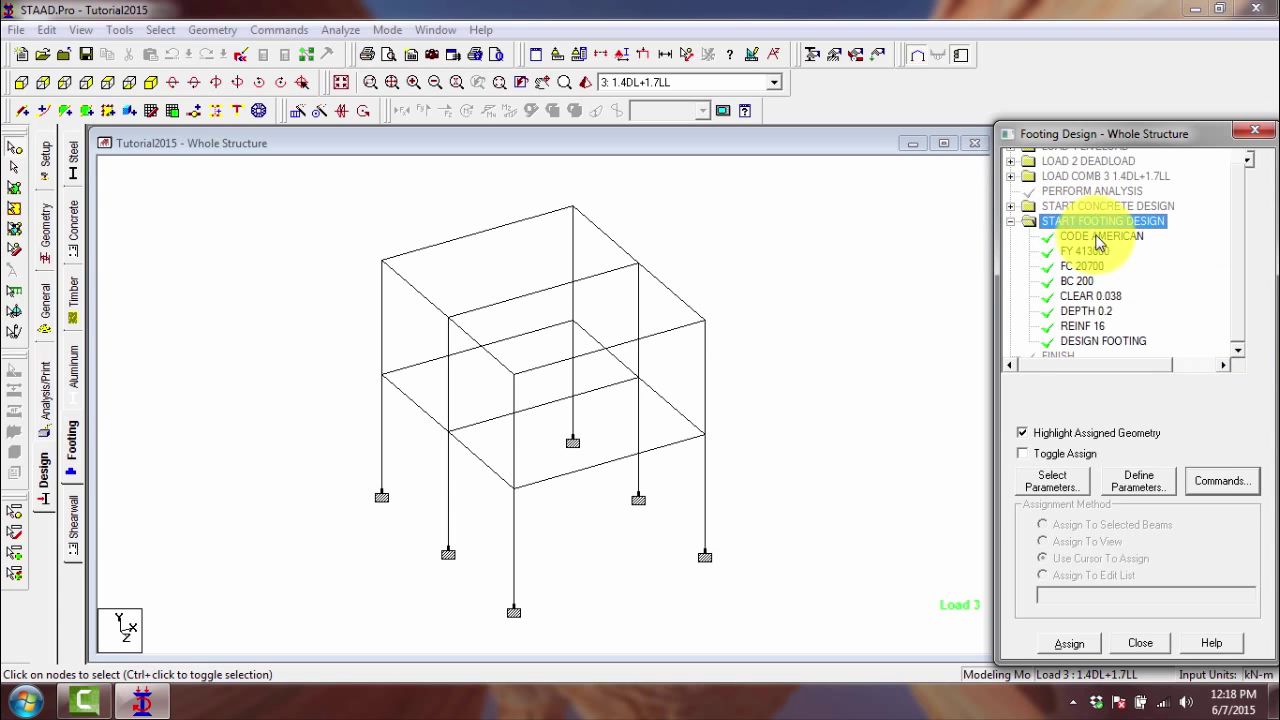
click(1098, 238)
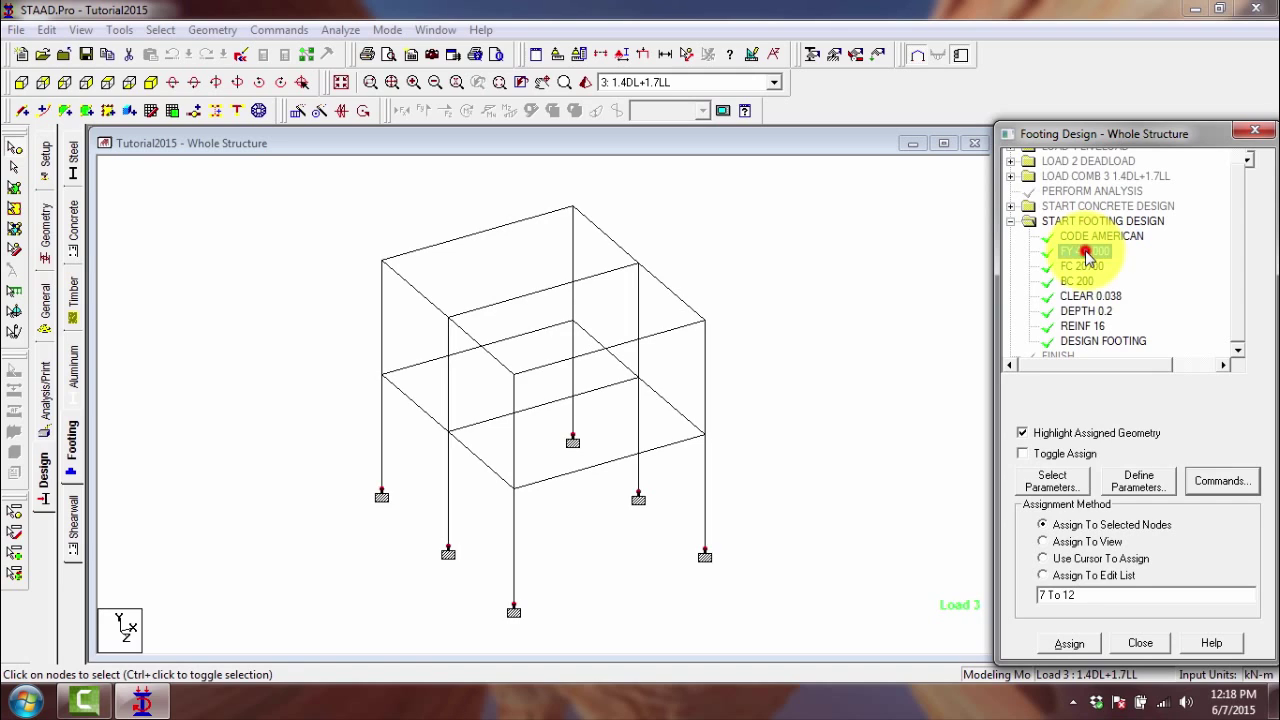
click(1079, 267)
click(1078, 281)
click(1080, 296)
click(1081, 311)
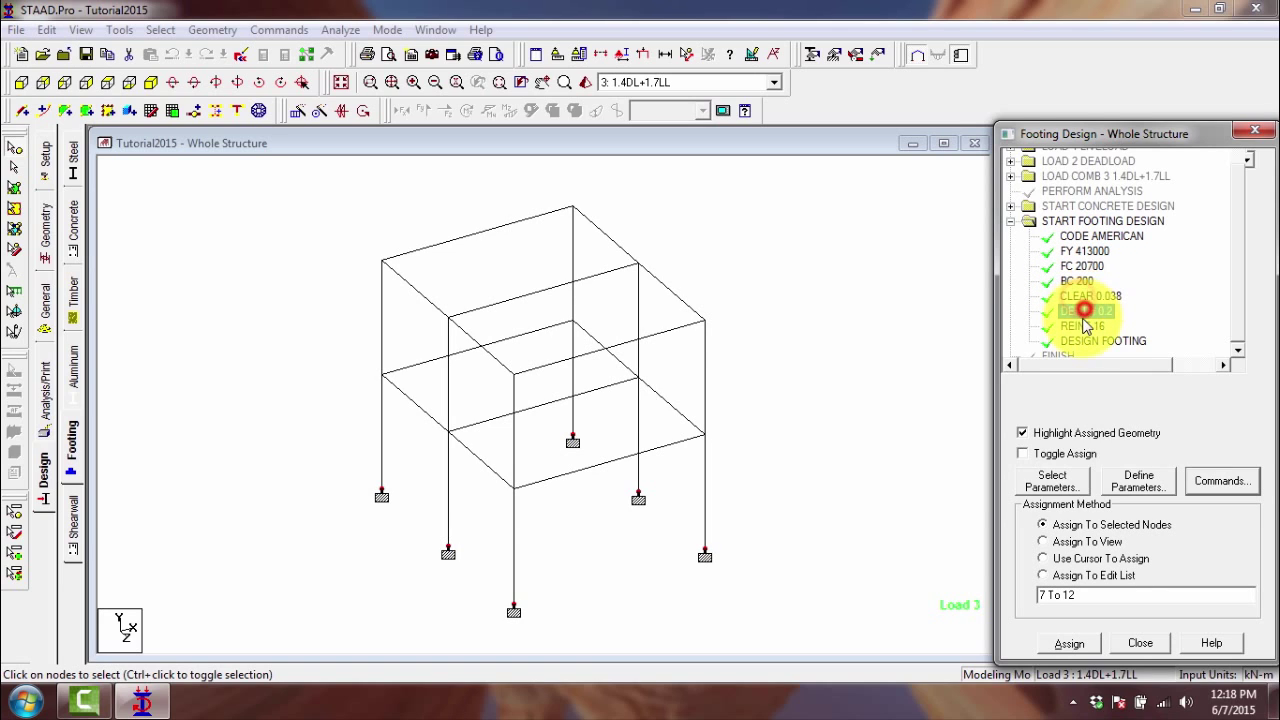